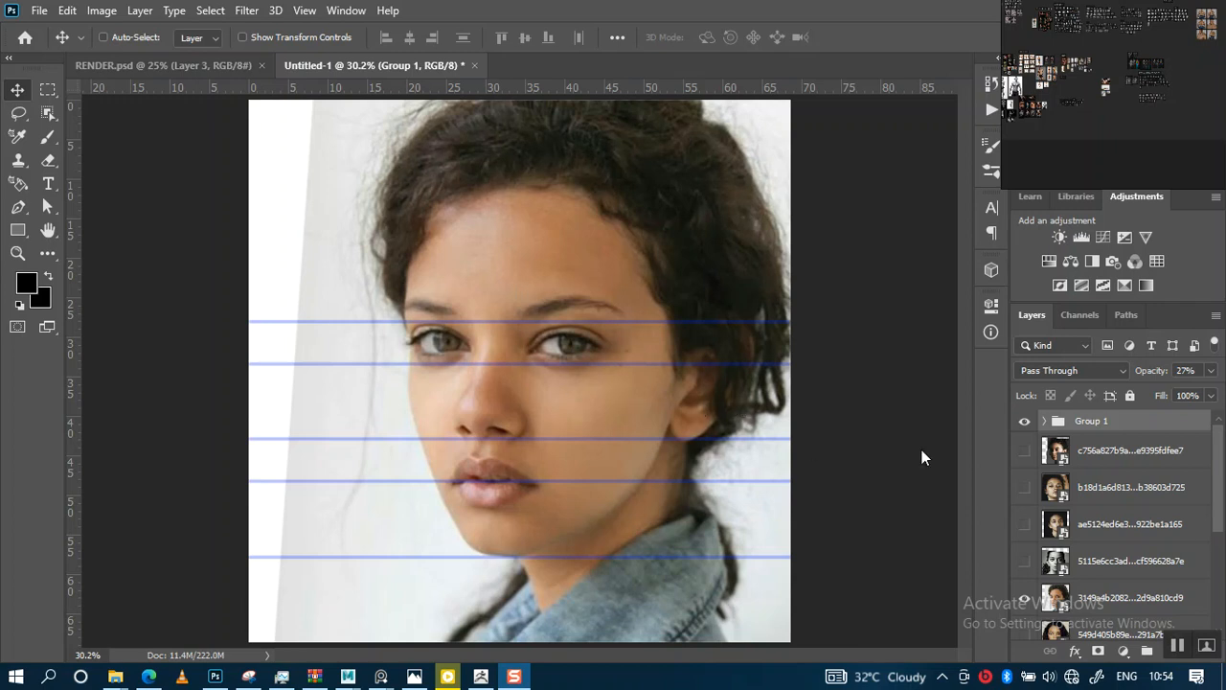
Show and select the top portrait layer below Group 1 and open the Camera Raw Filter on it
left_click(1027, 453)
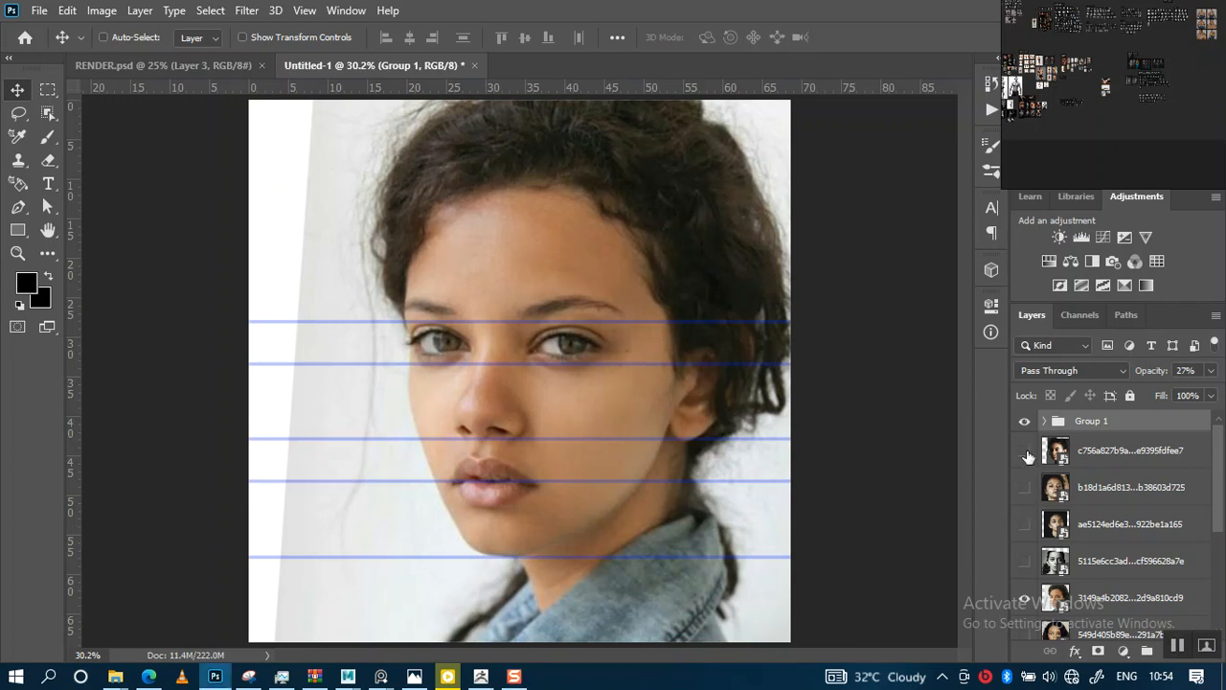
left_click(1037, 456)
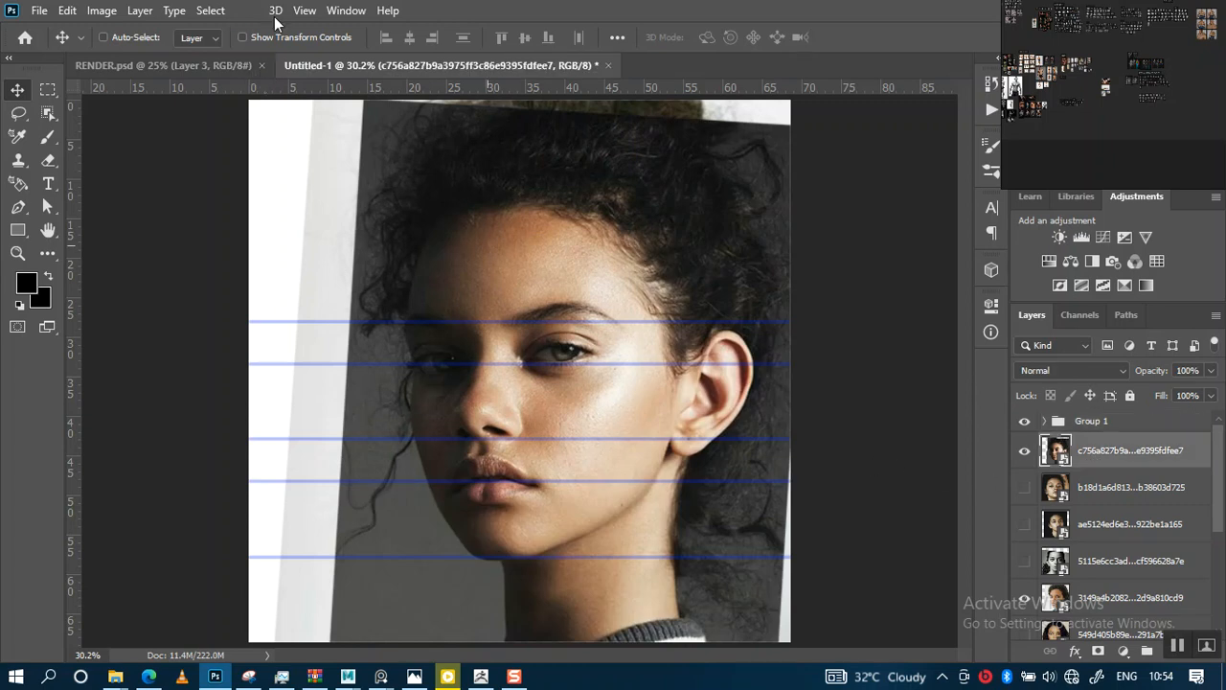
left_click(247, 11)
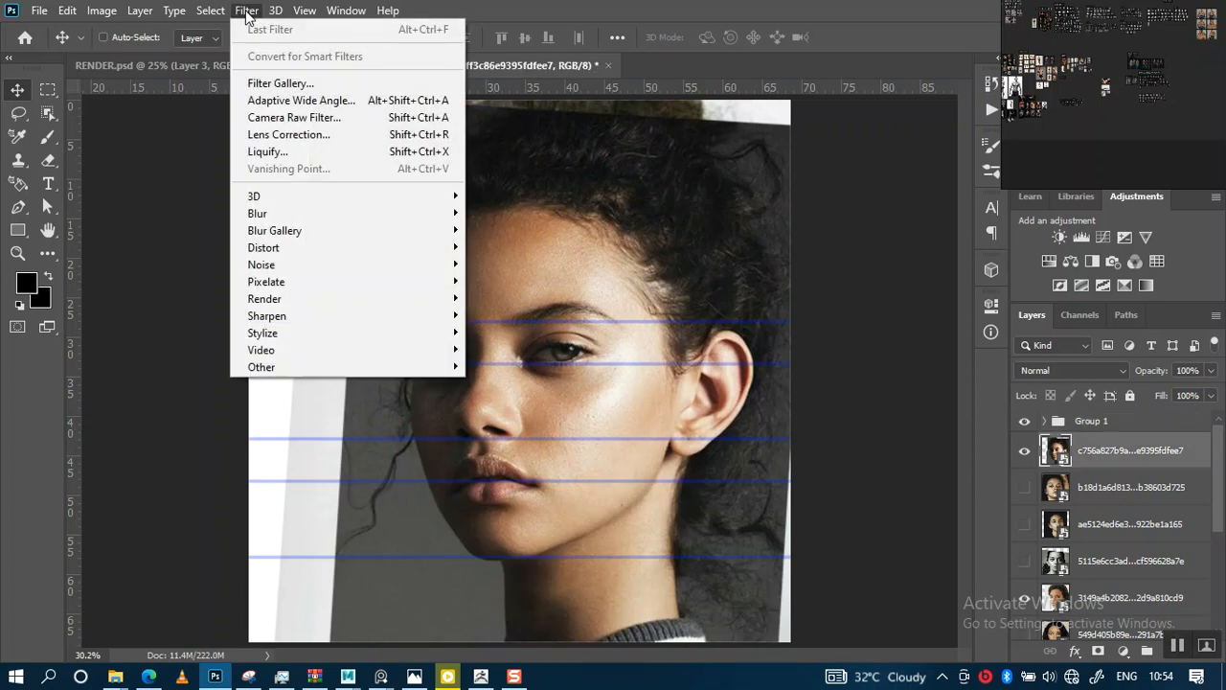
left_click(292, 116)
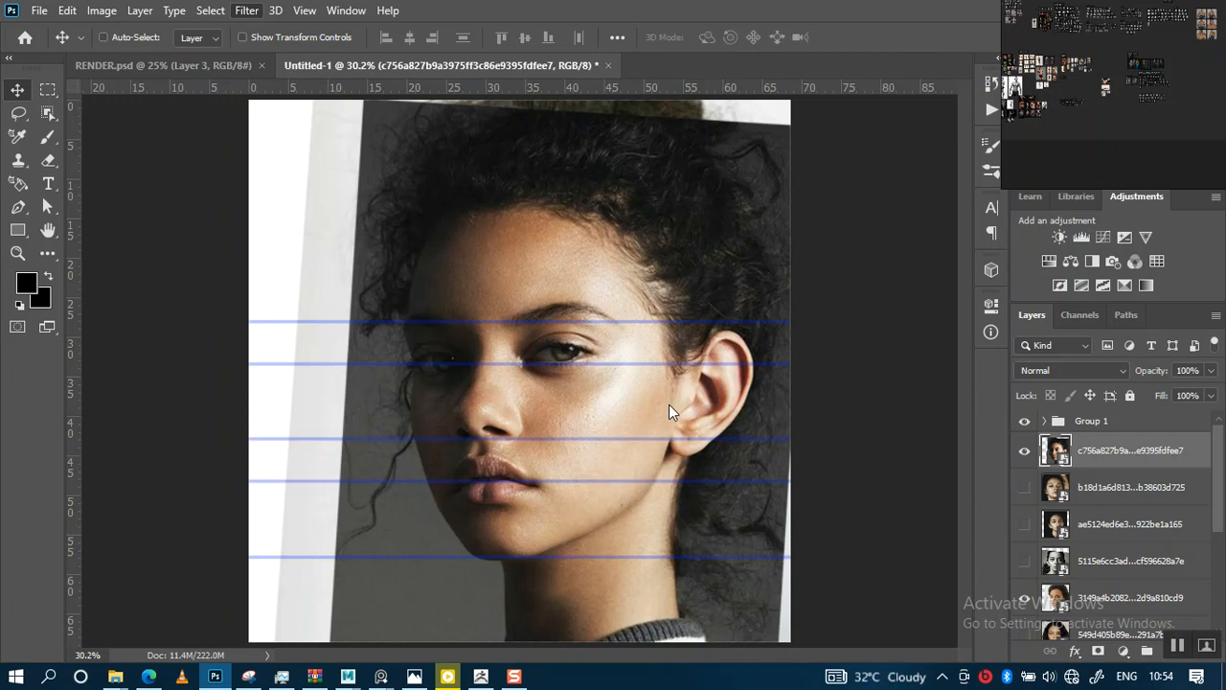
key("ctrl+shift+a")
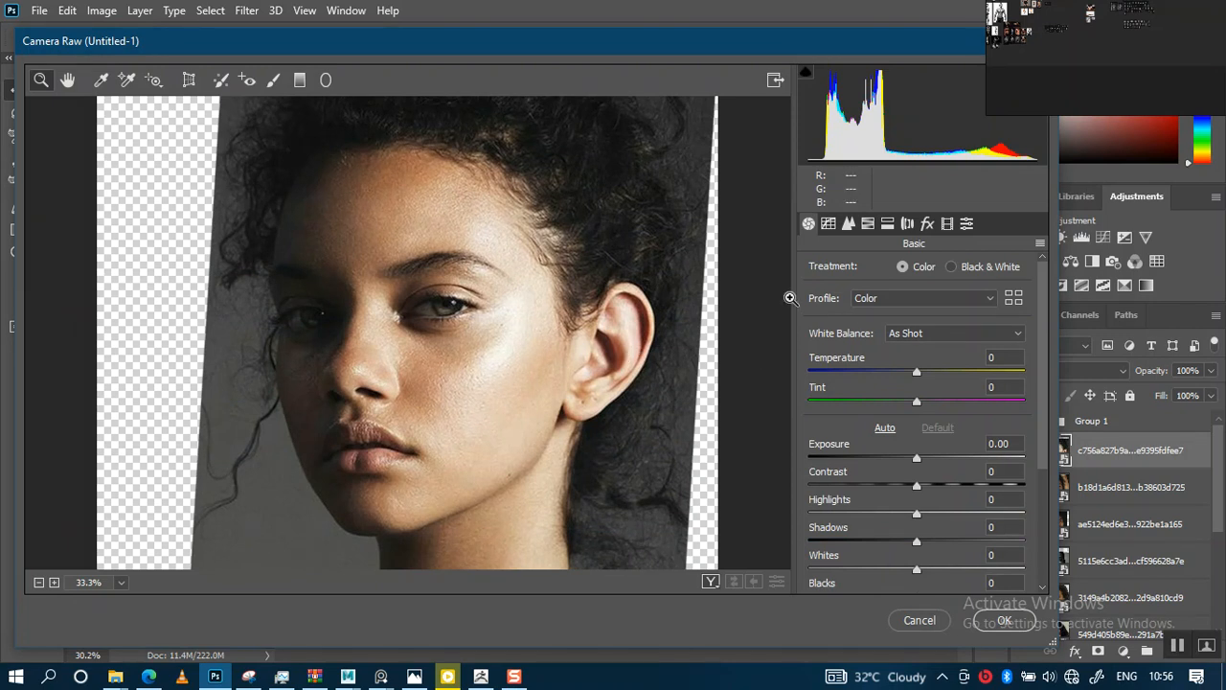
Set Texture to +78 in the Camera Raw basic settings
scroll(569, 353, "down", 2)
scroll(569, 353, "up", 2)
scroll(585, 359, "down", 1)
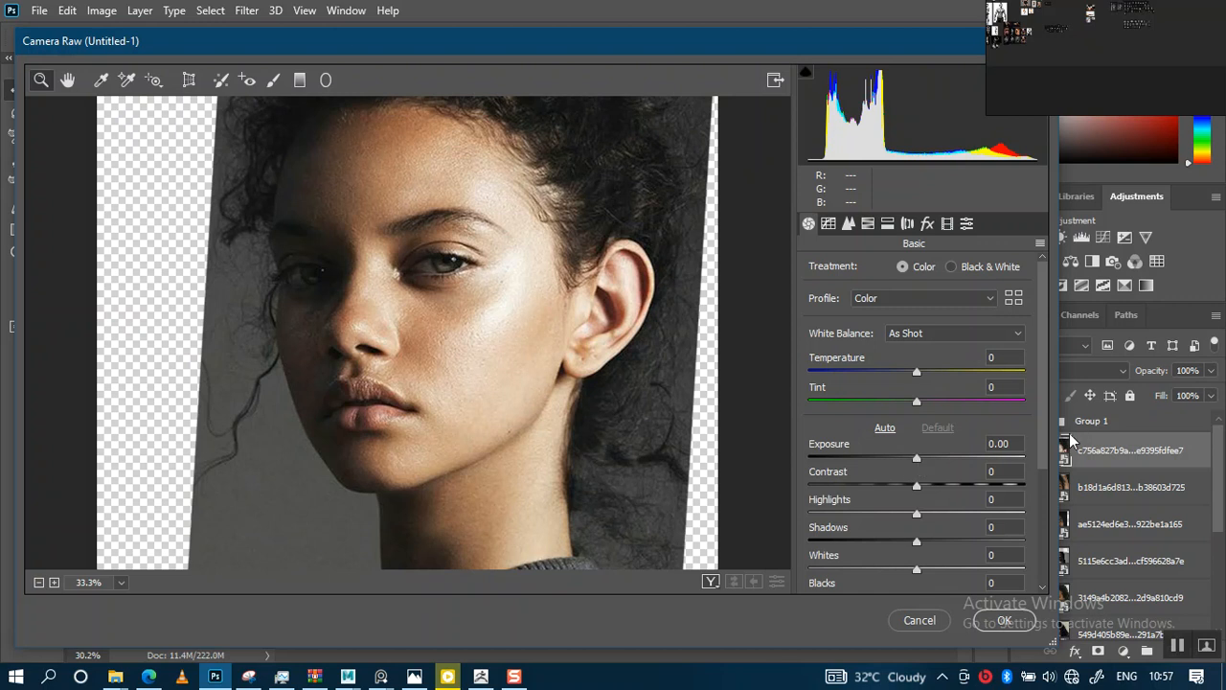
left_click_drag(1040, 441, 1038, 572)
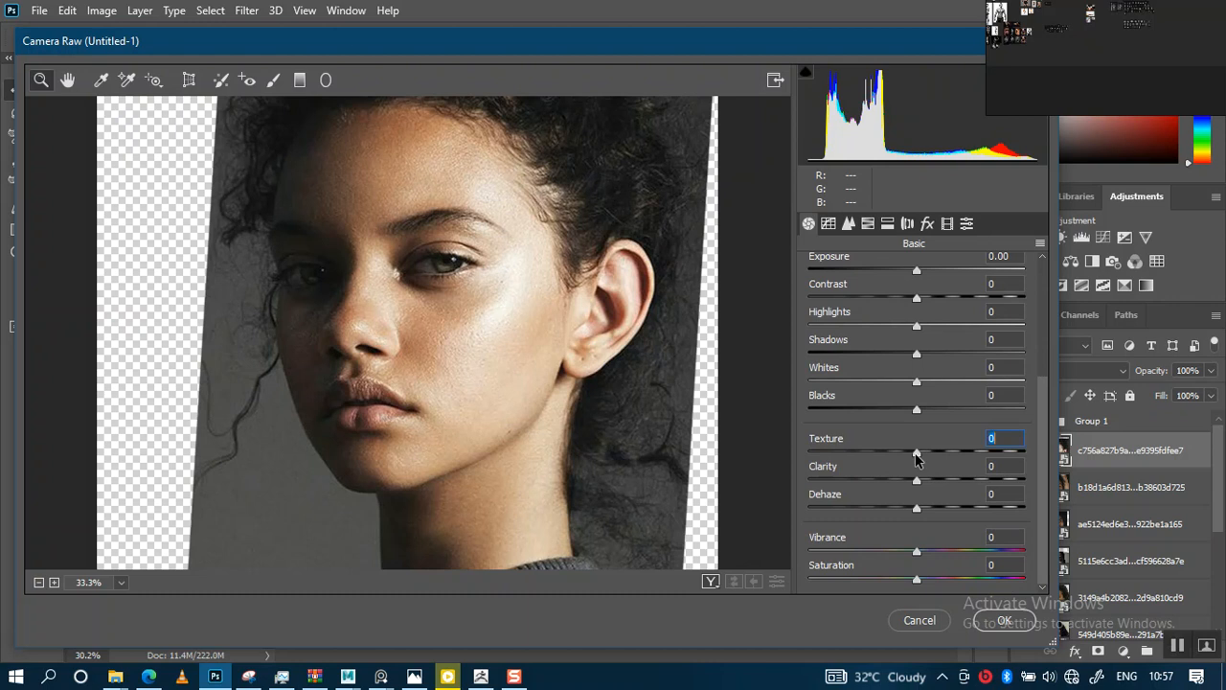
left_click_drag(916, 460, 1002, 465)
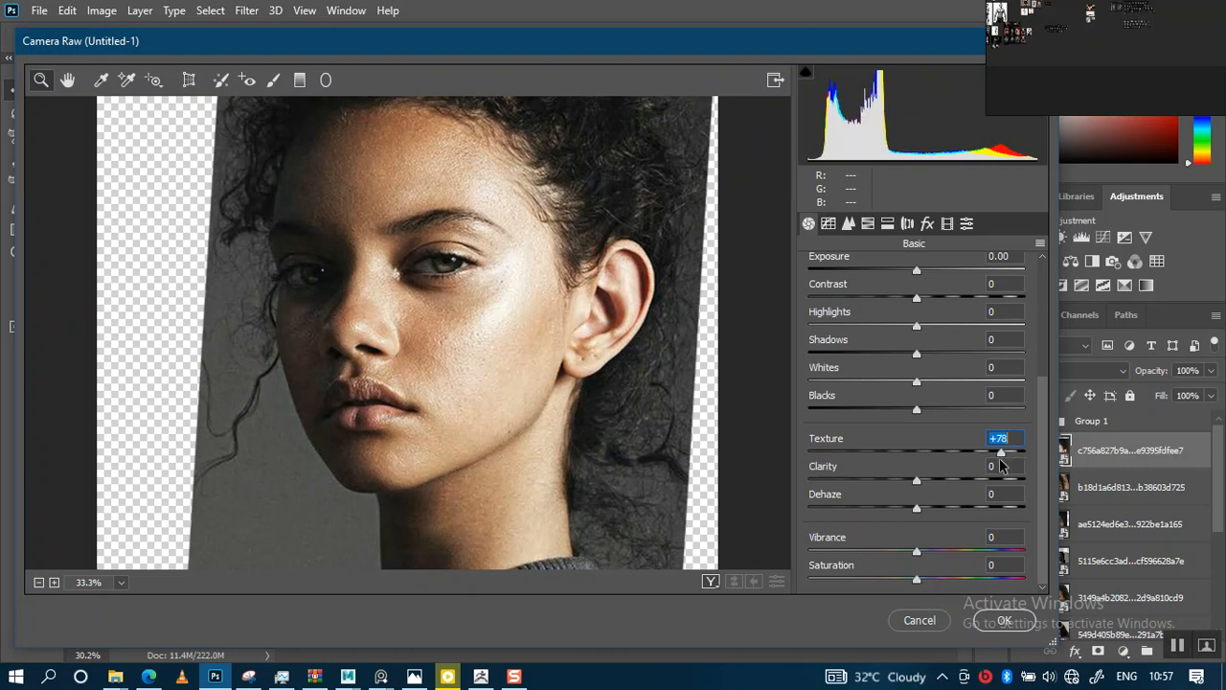
Adjust the tones: Exposure to -0.15, Whites to -23 and Shadows to +100
scroll(881, 386, "up", 1)
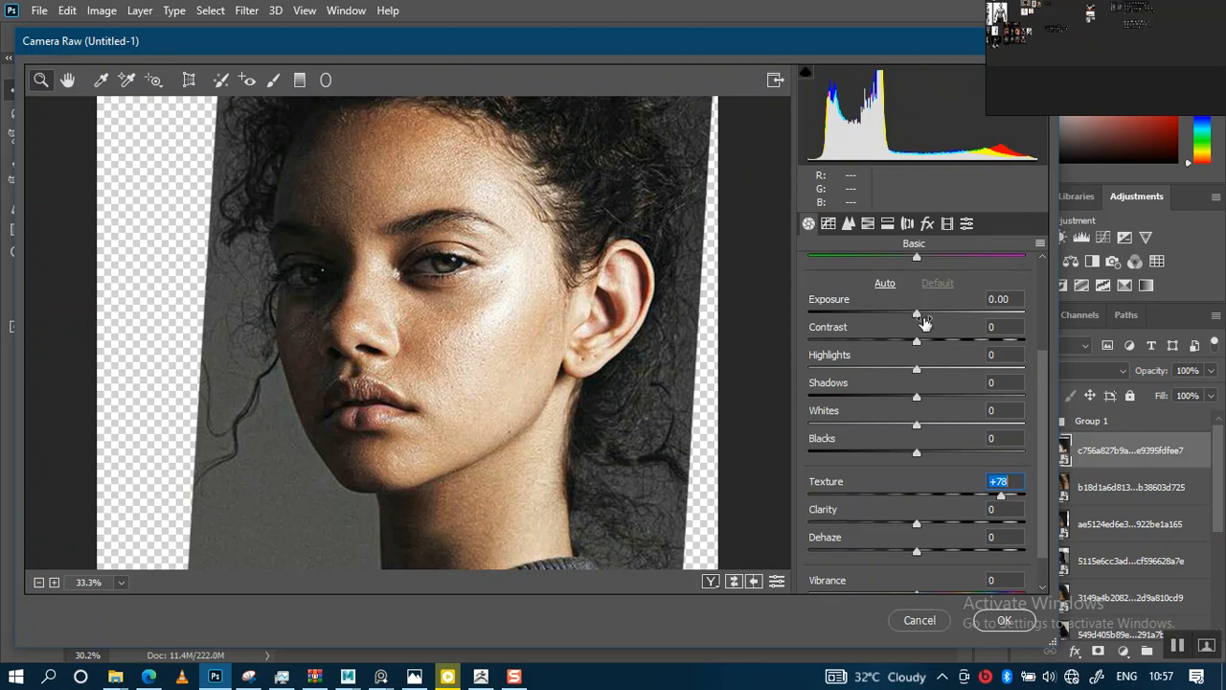
left_click_drag(919, 313, 911, 328)
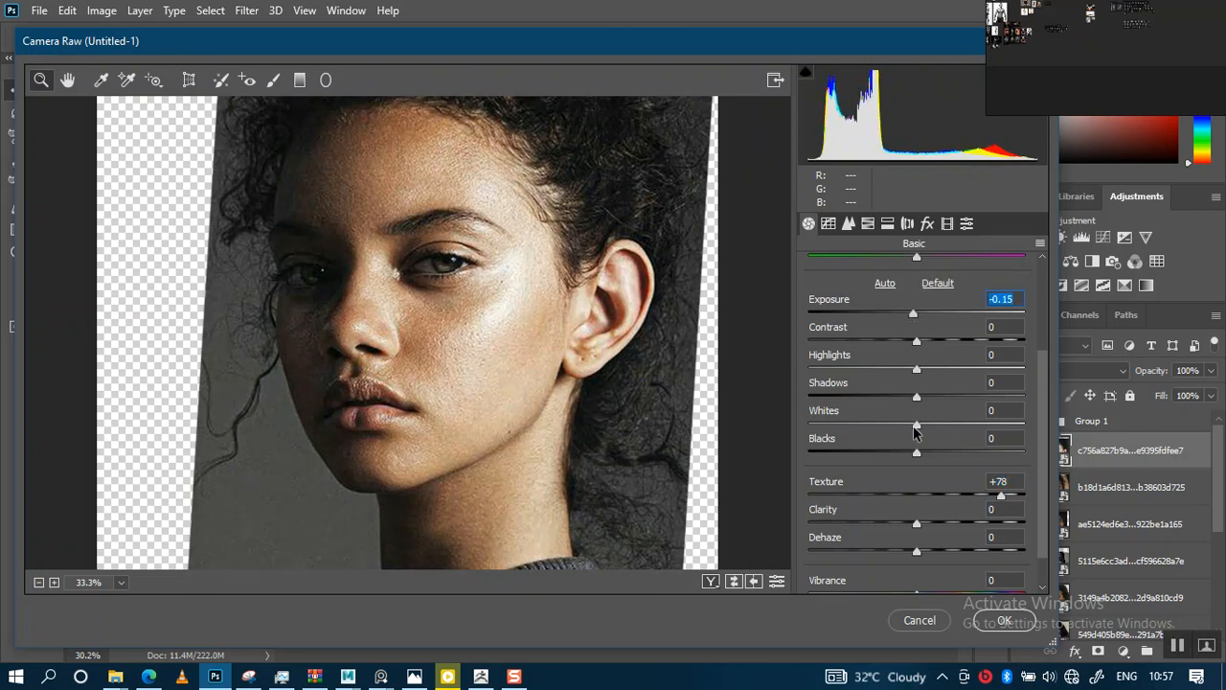
mouse_move(916, 432)
left_mouse_down()
mouse_move(950, 432)
mouse_move(803, 425)
mouse_move(895, 424)
left_mouse_up()
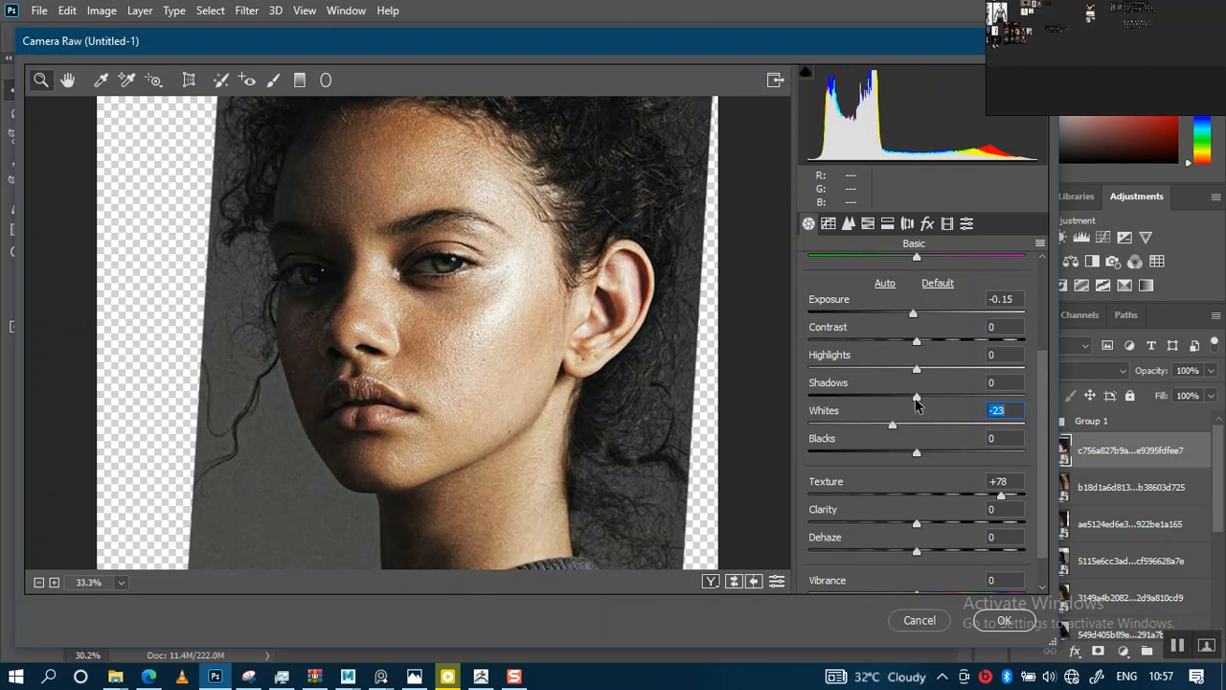
left_click_drag(916, 405, 1054, 399)
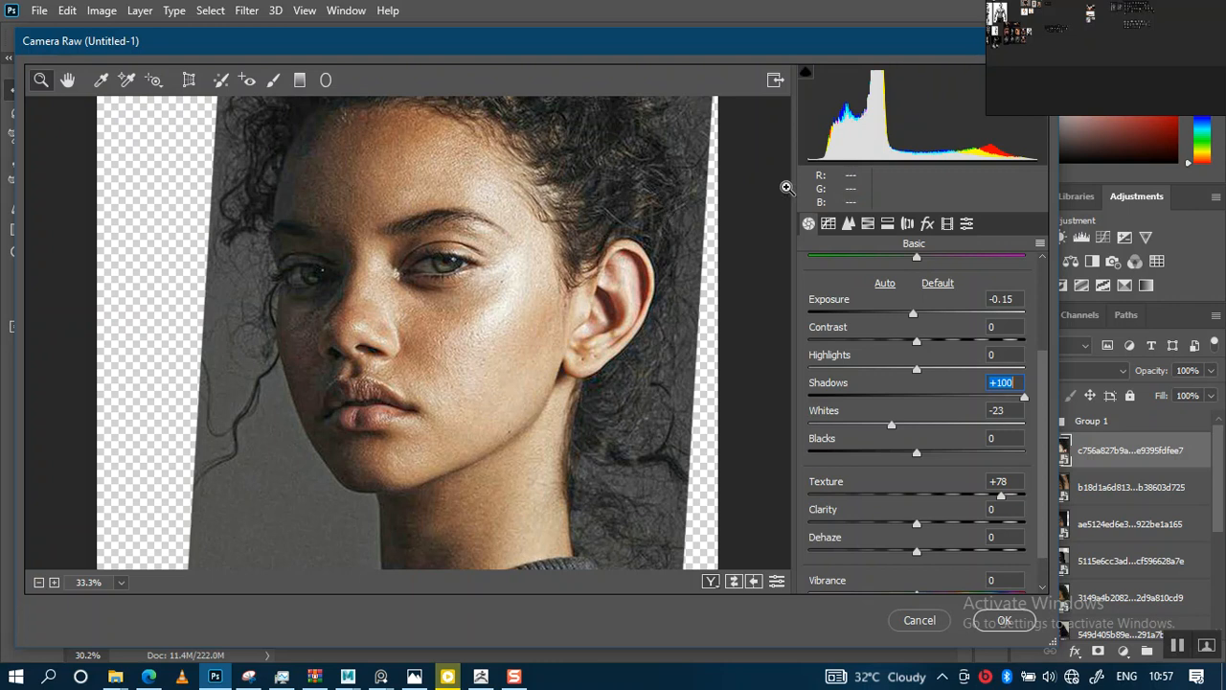
Browse the reference image board for facial muscle and anatomy references
right_click_drag(1095, 57, 936, 372)
scroll(940, 357, "up", 2)
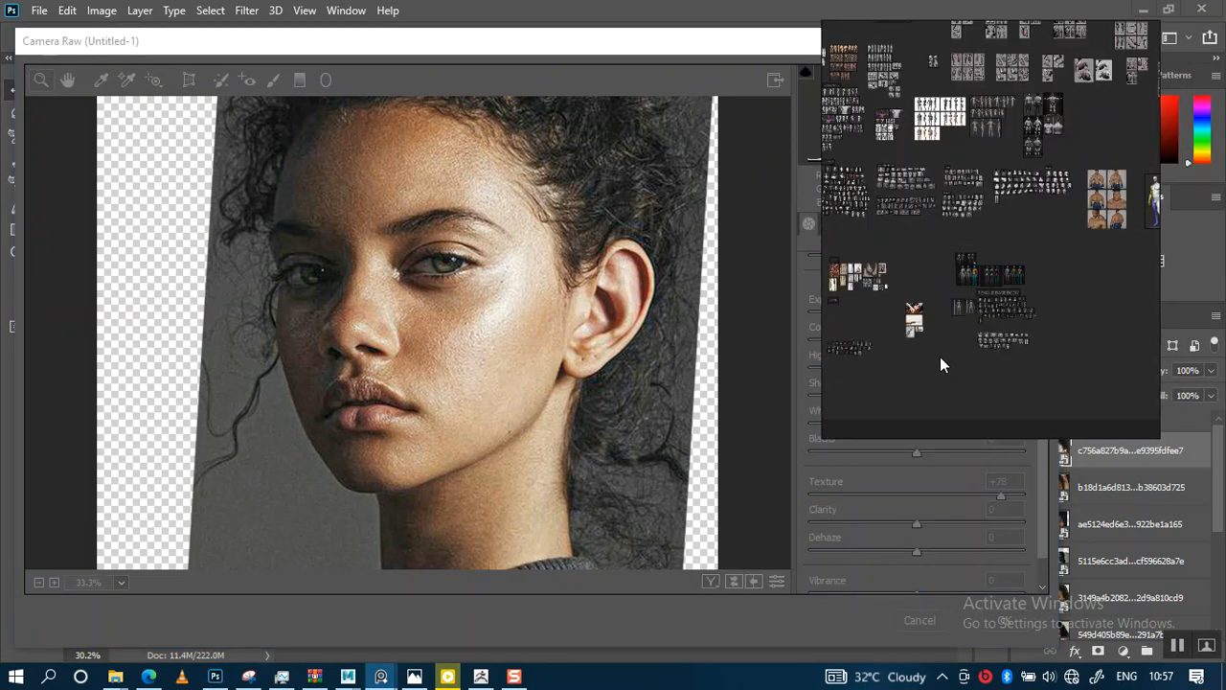
scroll(954, 299, "up", 2)
scroll(912, 235, "up", 5)
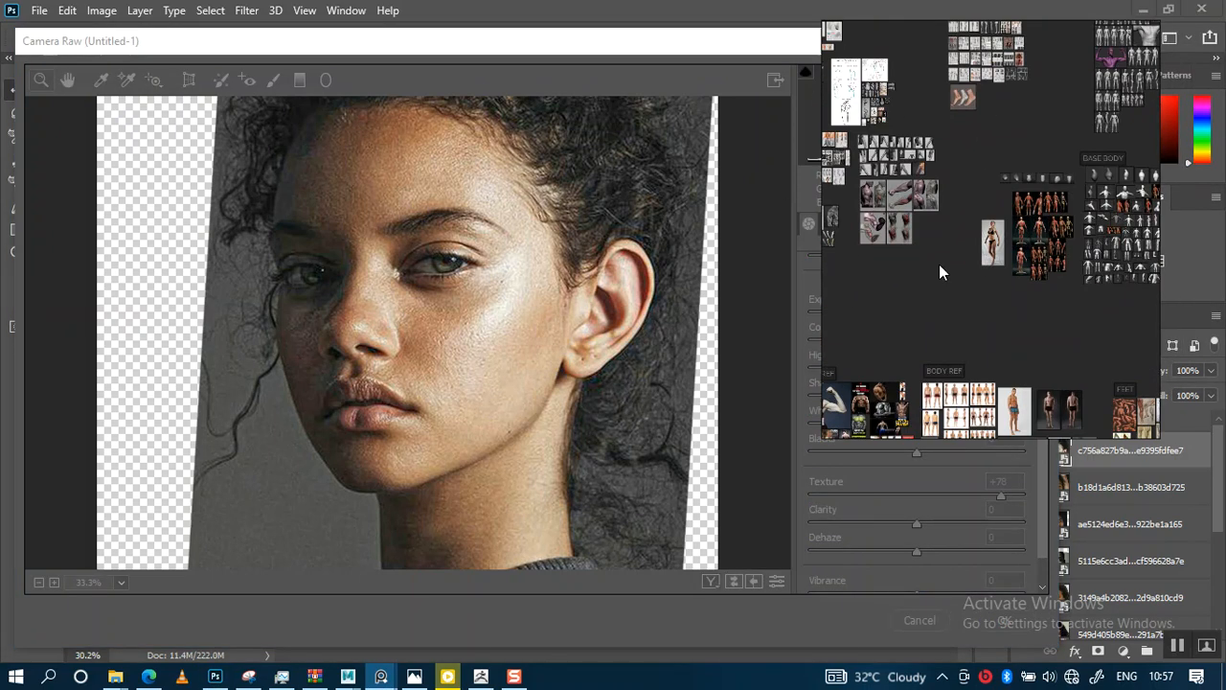
middle_click_drag(905, 184, 1048, 329)
scroll(1017, 189, "up", 3)
mouse_move(1081, 151)
middle_mouse_down()
mouse_move(971, 252)
mouse_move(869, 249)
middle_mouse_up()
mouse_move(1056, 262)
middle_mouse_down()
mouse_move(879, 238)
mouse_move(1011, 254)
mouse_move(962, 255)
mouse_move(1025, 183)
middle_mouse_up()
scroll(952, 298, "down", 3)
scroll(951, 297, "down", 1)
middle_click_drag(956, 301, 1022, 250)
scroll(962, 279, "up", 2)
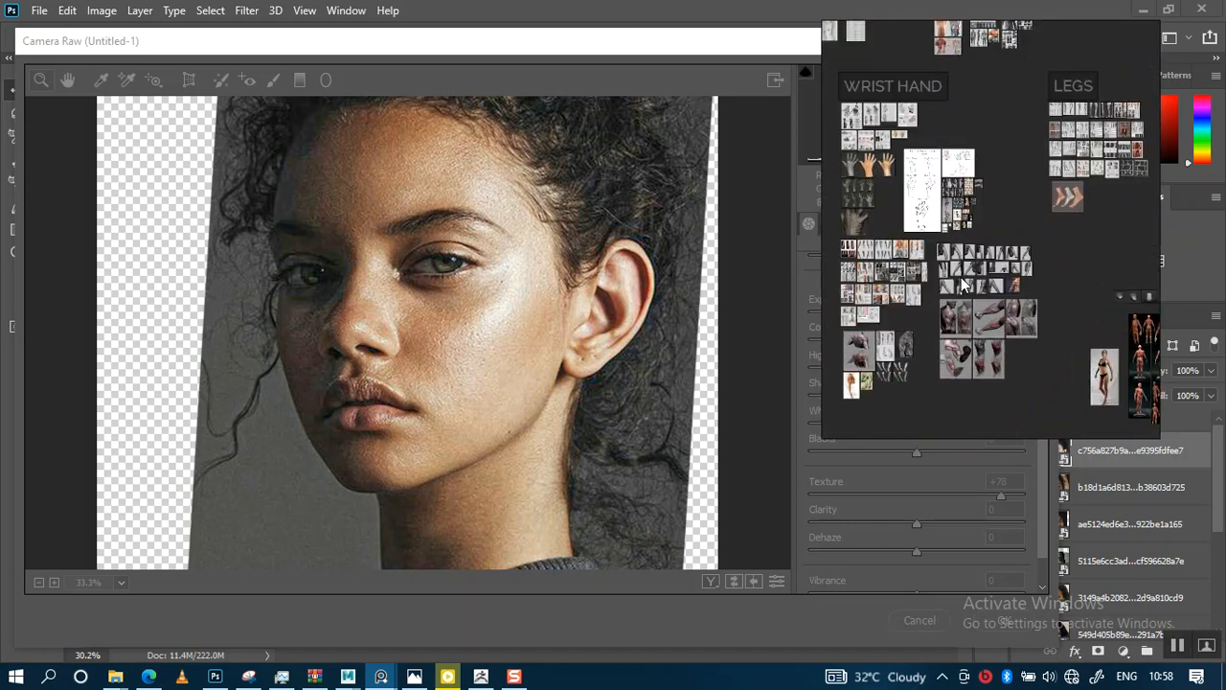
scroll(938, 309, "down", 1)
middle_click_drag(1035, 300, 964, 285)
middle_click_drag(1077, 323, 992, 322)
scroll(987, 321, "up", 5)
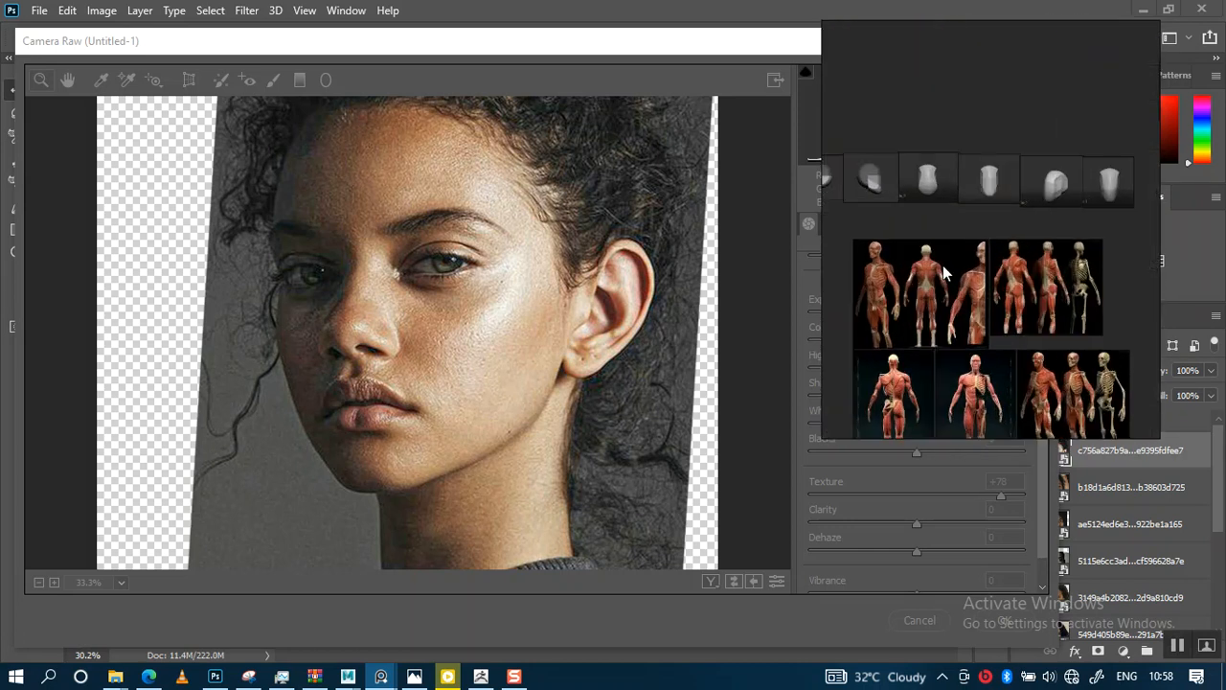
middle_click_drag(897, 389, 911, 118)
middle_click_drag(969, 272, 870, 245)
scroll(967, 245, "up", 3)
scroll(968, 251, "up", 3)
middle_click_drag(956, 217, 955, 343)
scroll(917, 235, "up", 5)
middle_click_drag(917, 234, 968, 303)
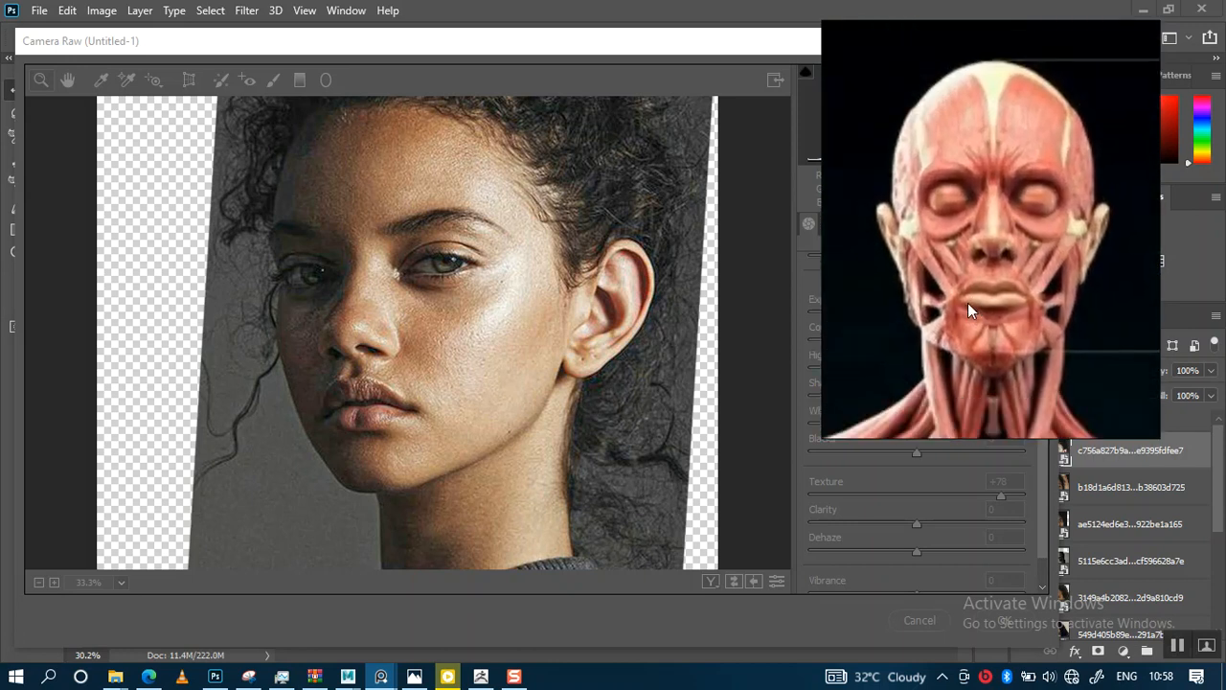
scroll(982, 293, "up", 2)
scroll(946, 288, "down", 2)
scroll(946, 289, "up", 2)
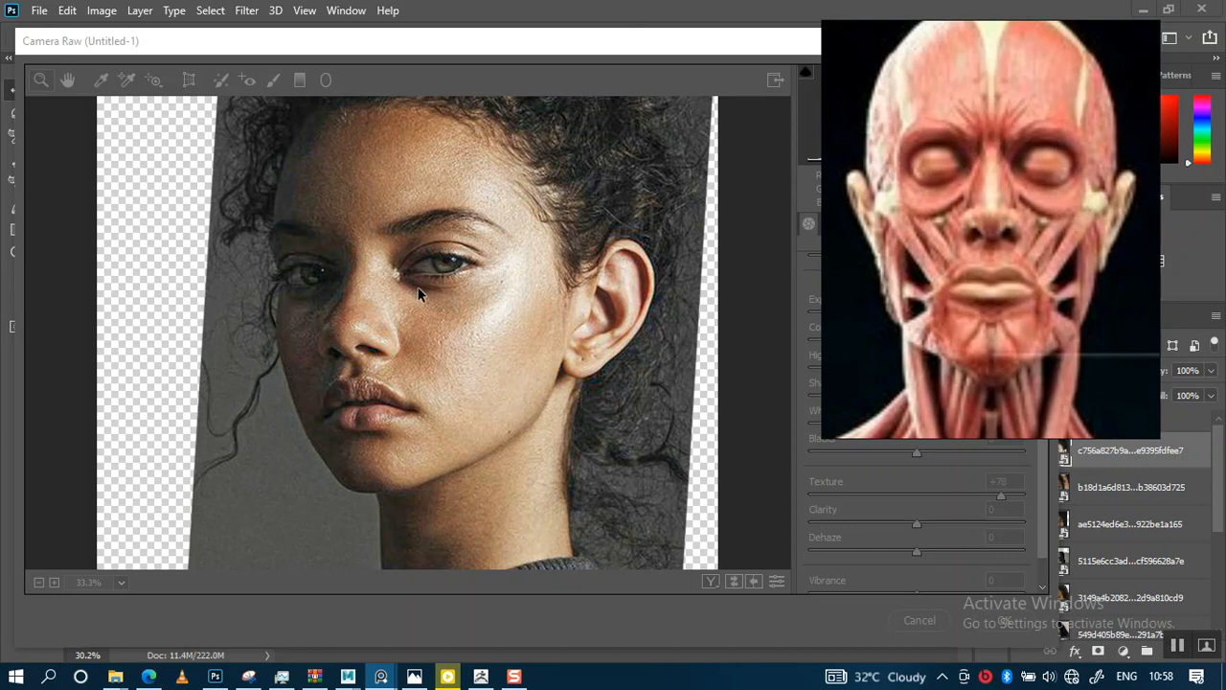
scroll(1020, 173, "down", 8)
middle_click_drag(975, 185, 942, 174)
scroll(1007, 203, "up", 8)
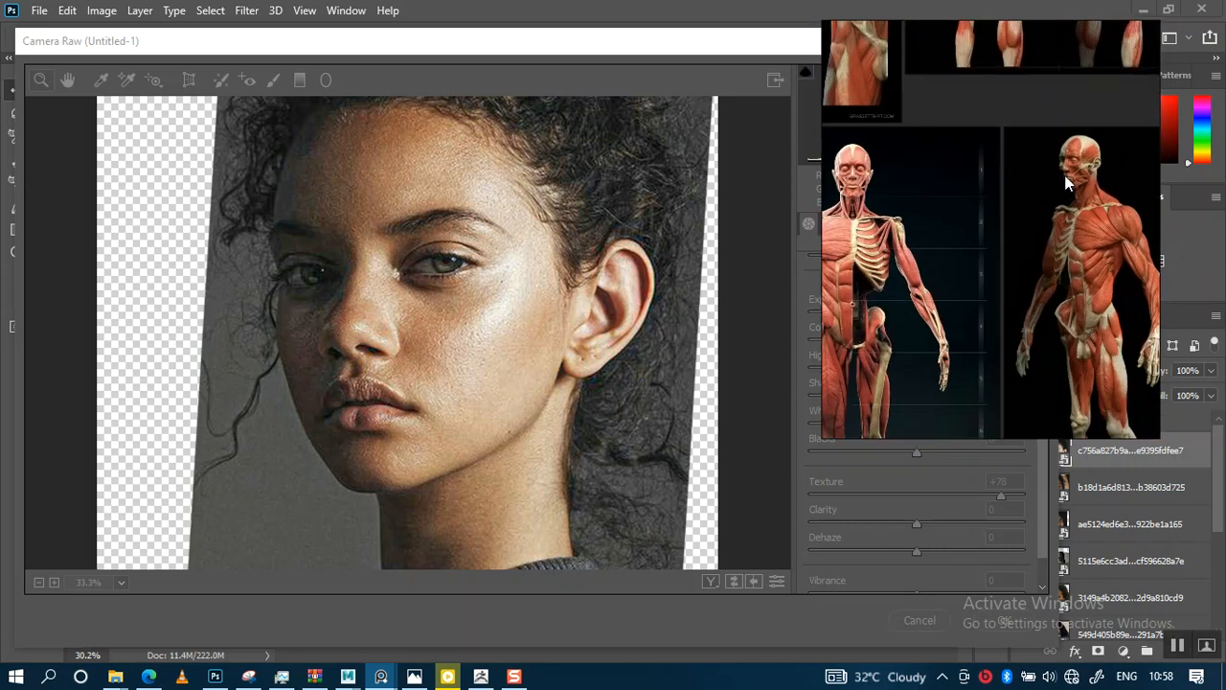
scroll(1007, 200, "up", 5)
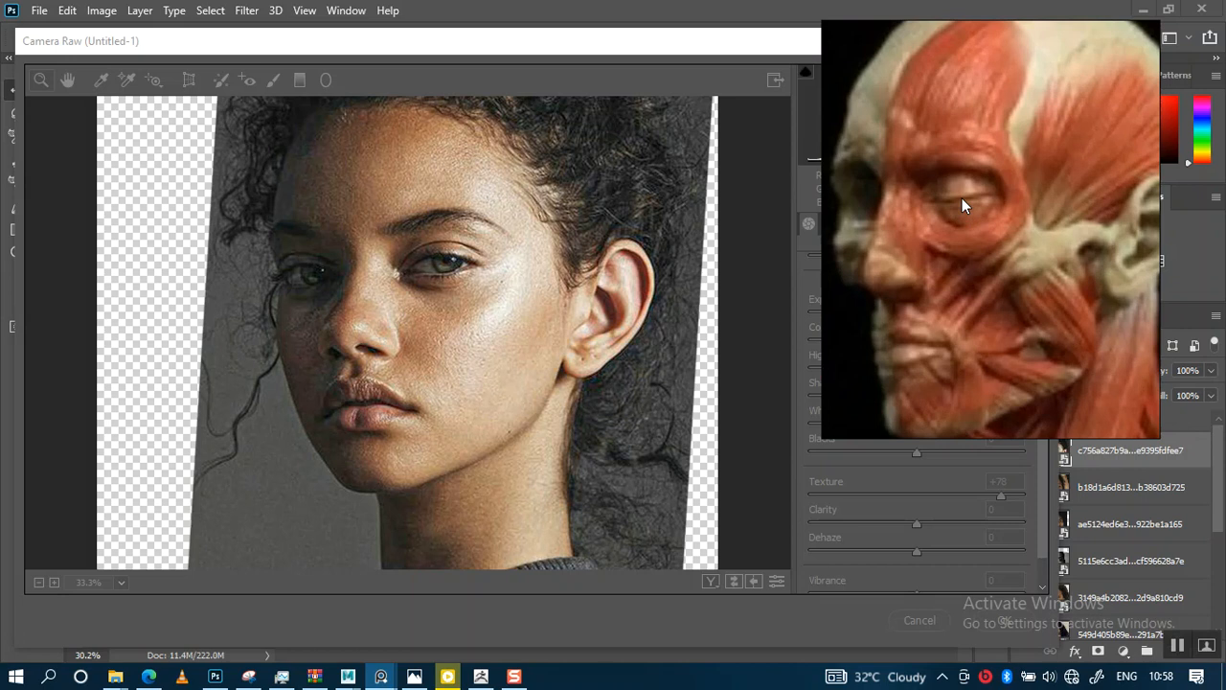
middle_click_drag(1015, 233, 972, 239)
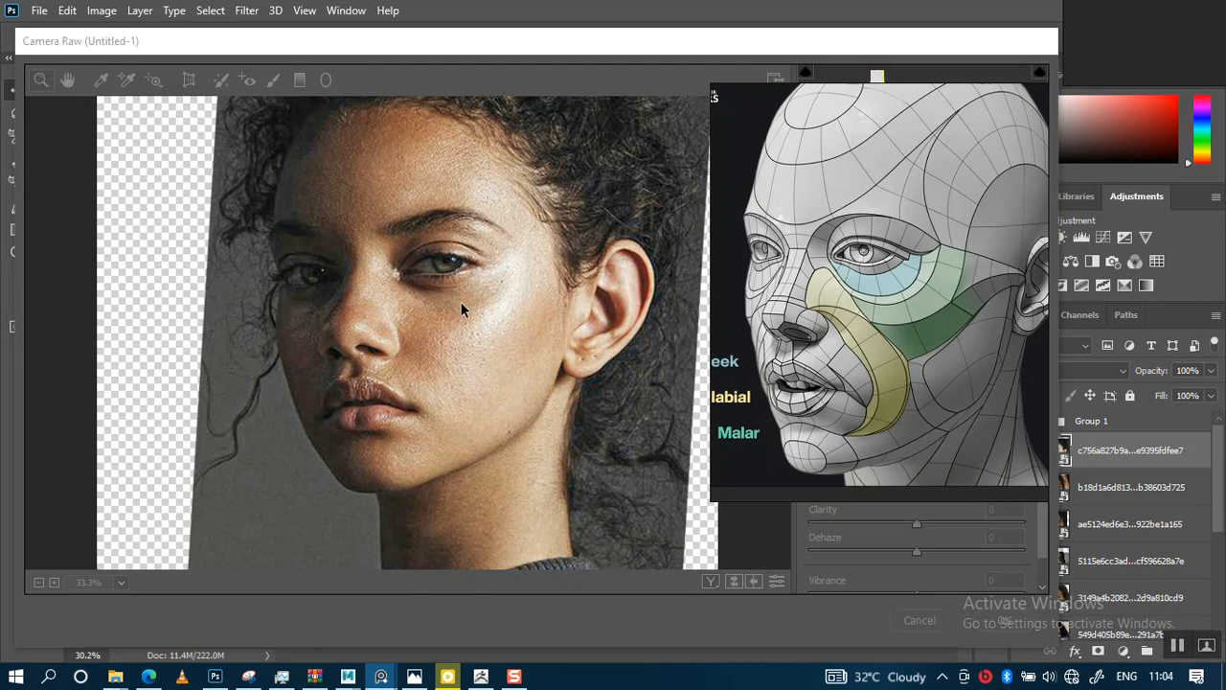
Move the reference window aside and set Clarity to +100
left_click_drag(852, 279, 75, 35)
left_click(567, 97)
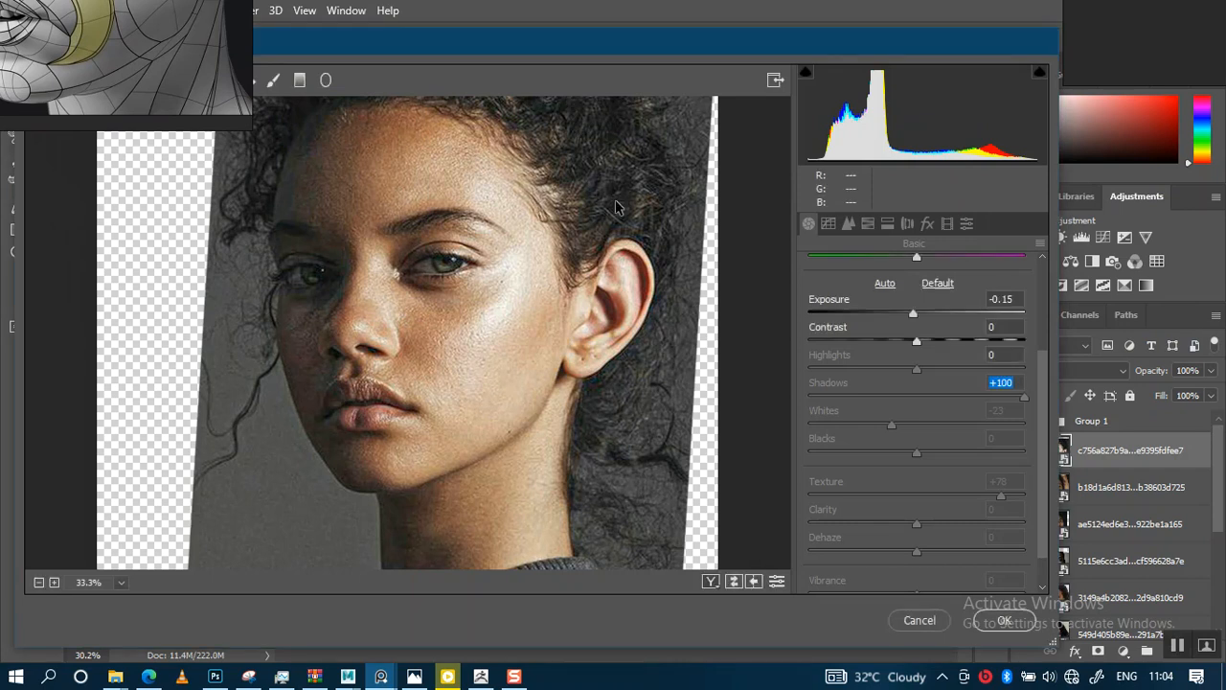
scroll(899, 462, "down", 1)
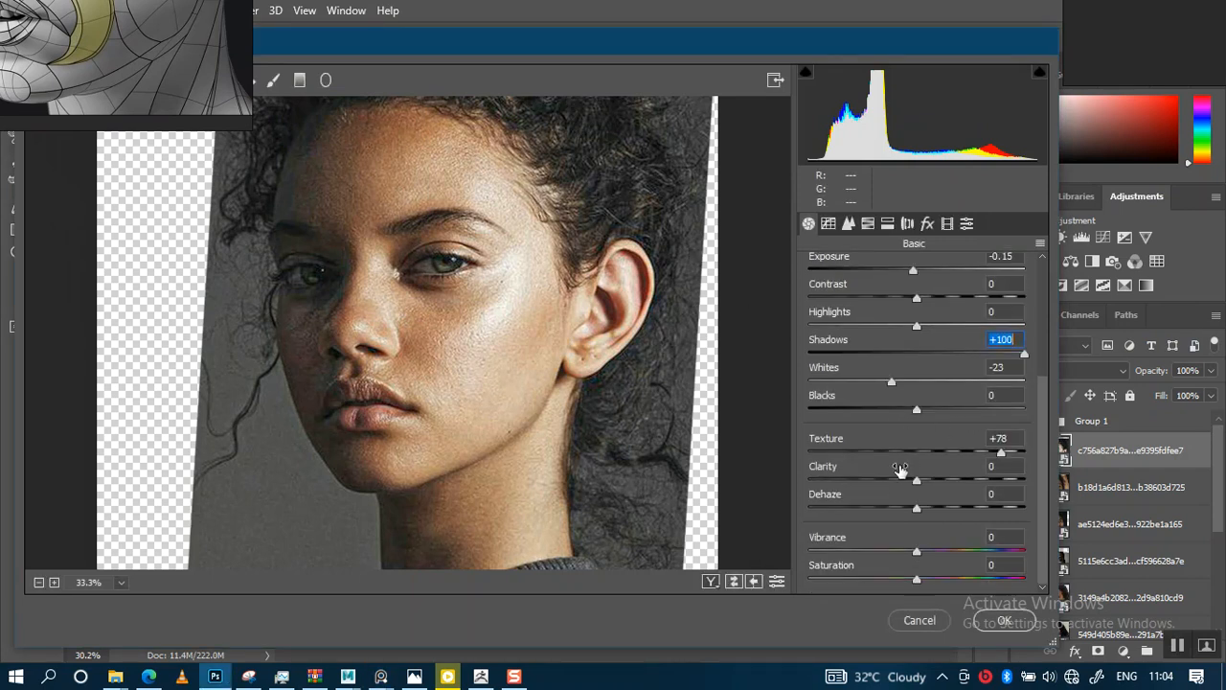
left_click_drag(917, 481, 1017, 484)
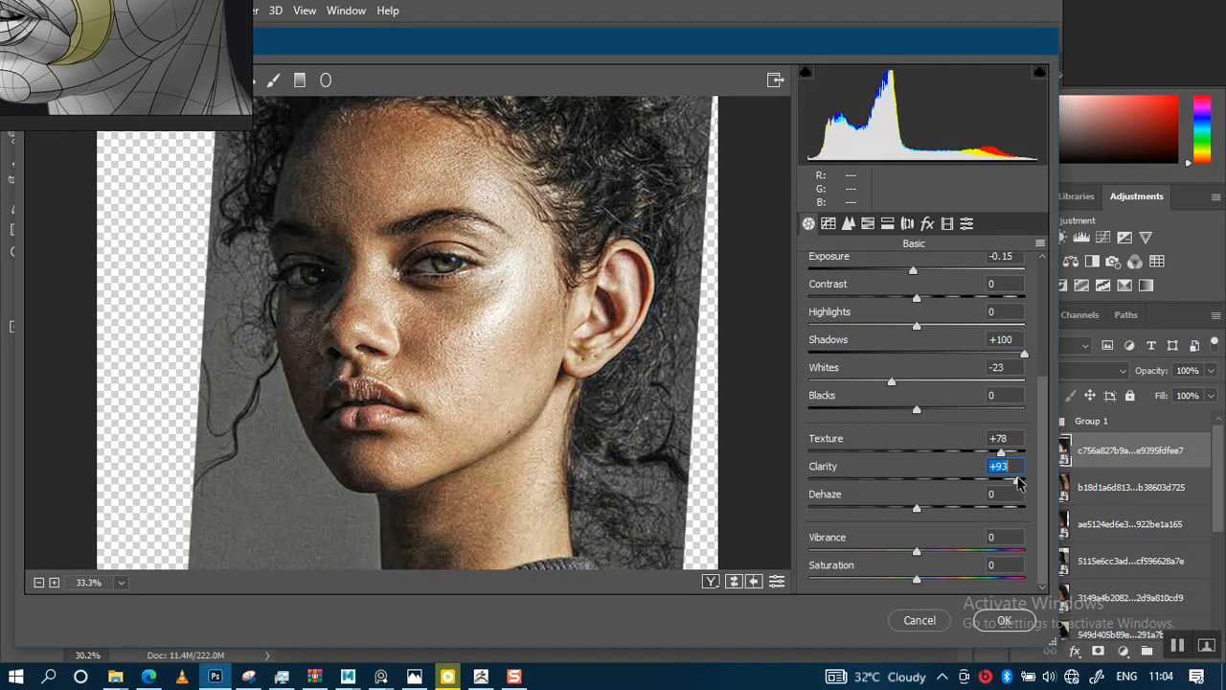
left_click_drag(1018, 483, 1027, 483)
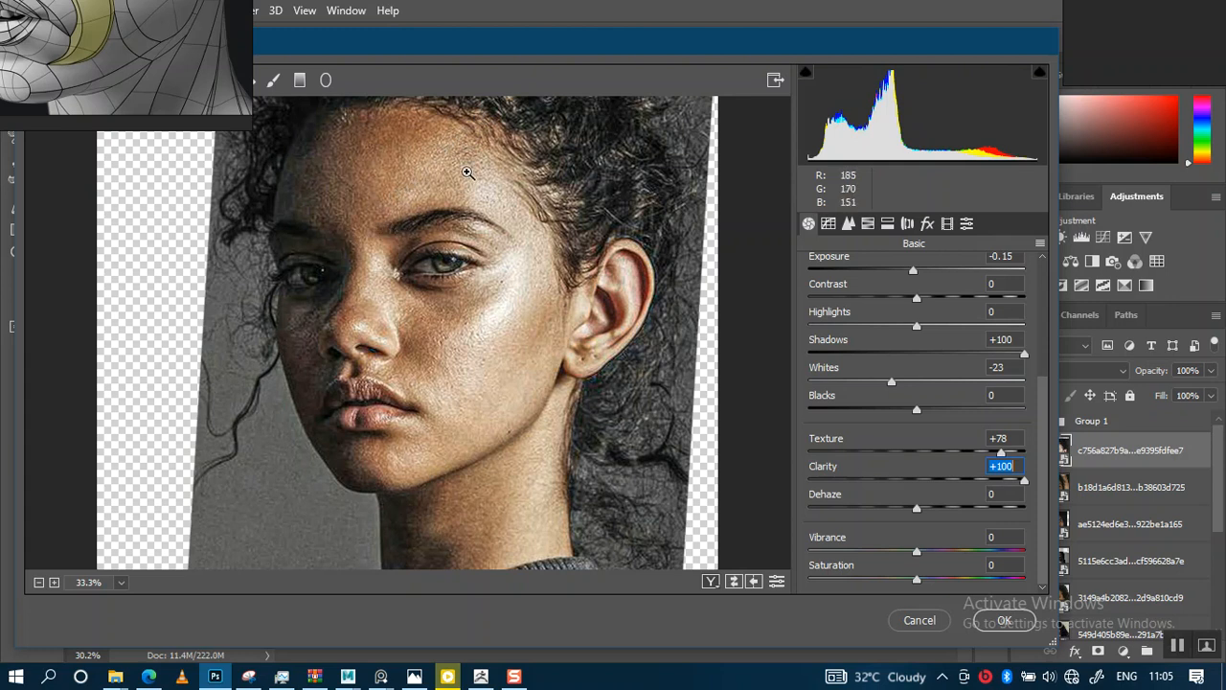
Inspect the face reference and zoom around the portrait preview to check skin detail
right_click_drag(153, 81, 193, 292)
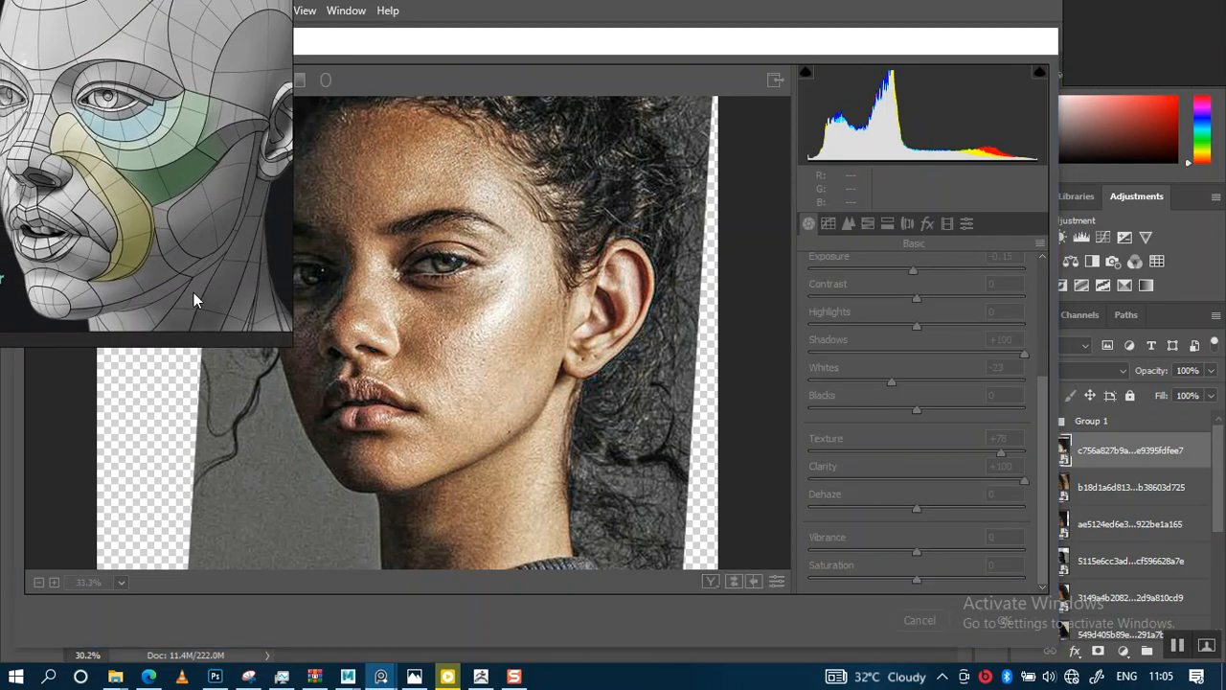
scroll(208, 225, "down", 3)
mouse_move(201, 195)
middle_mouse_down()
mouse_move(204, 214)
mouse_move(192, 215)
middle_mouse_up()
scroll(165, 145, "up", 3)
middle_click_drag(165, 145, 166, 163)
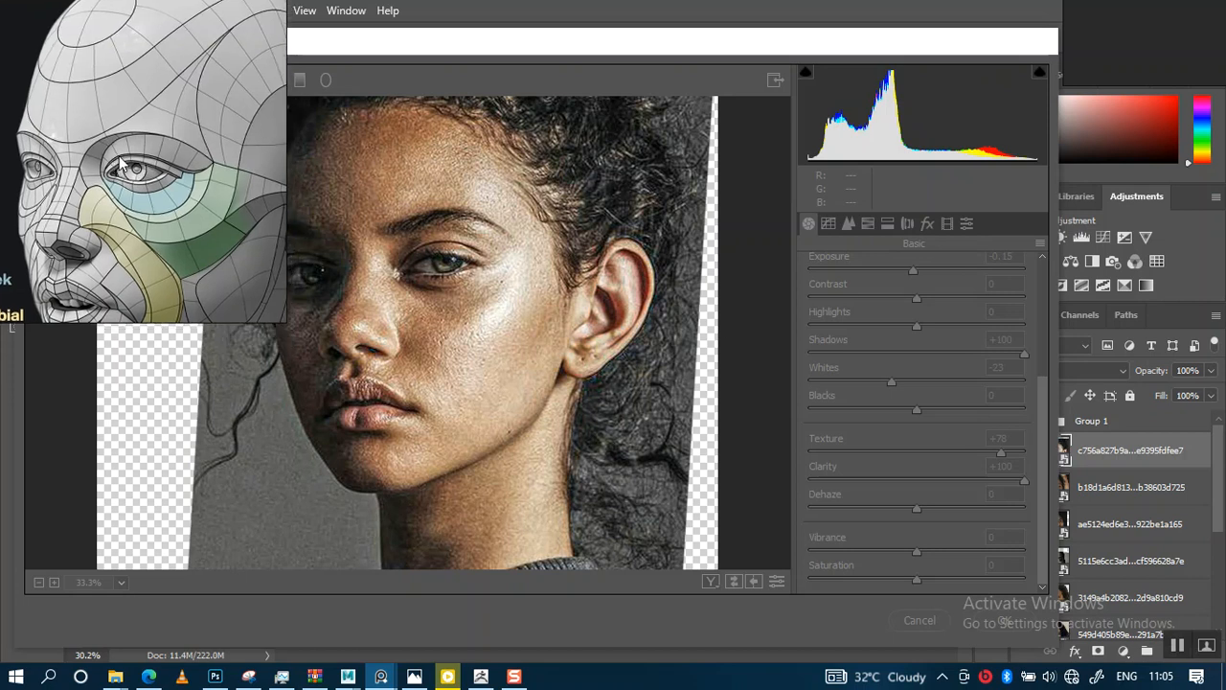
left_click(727, 225)
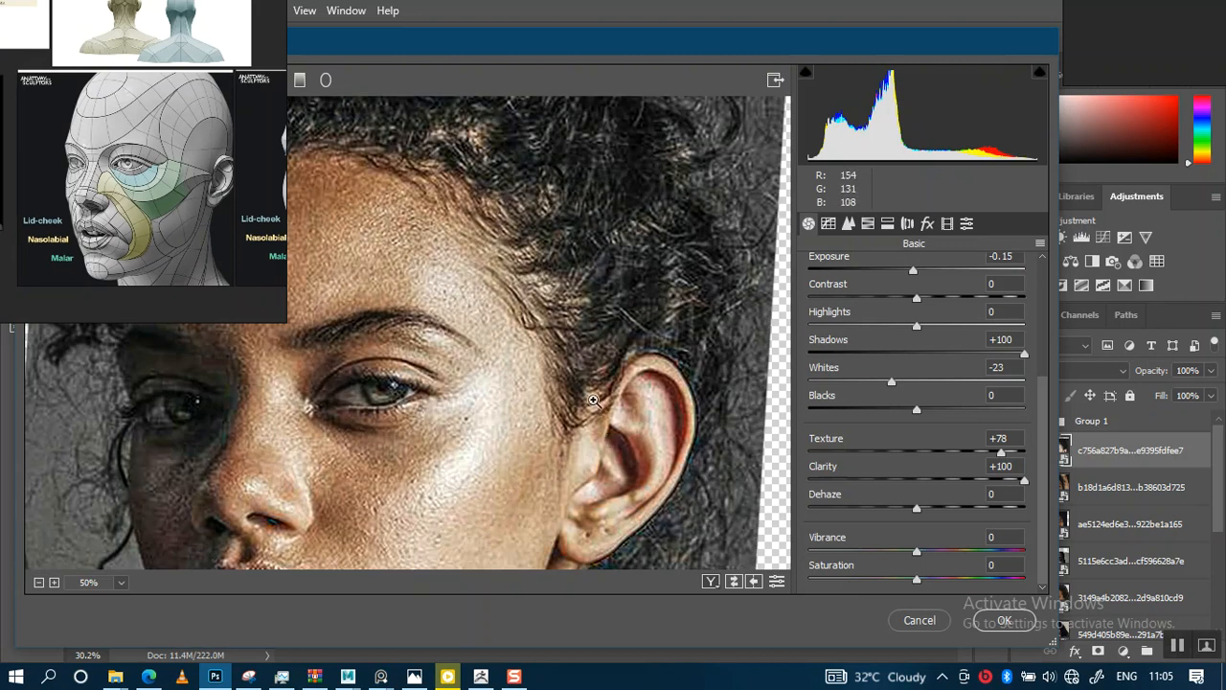
scroll(594, 400, "up", 2)
scroll(578, 406, "down", 2, "alt")
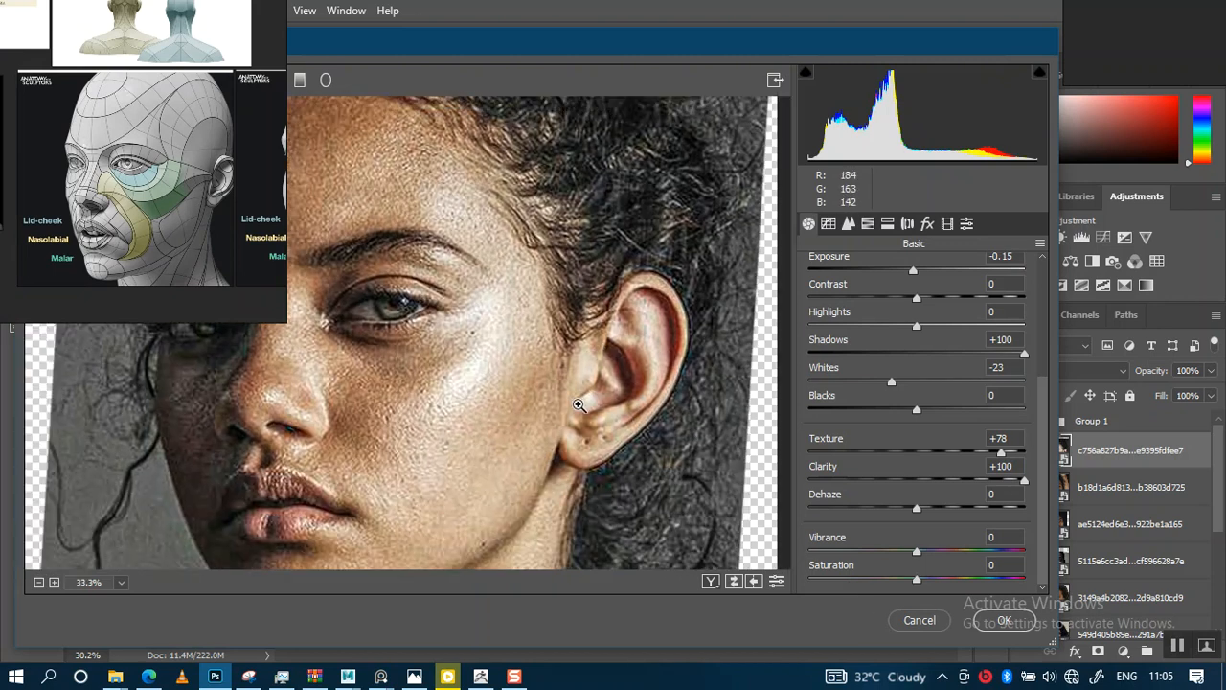
scroll(578, 405, "down", 2)
scroll(578, 405, "down", 1)
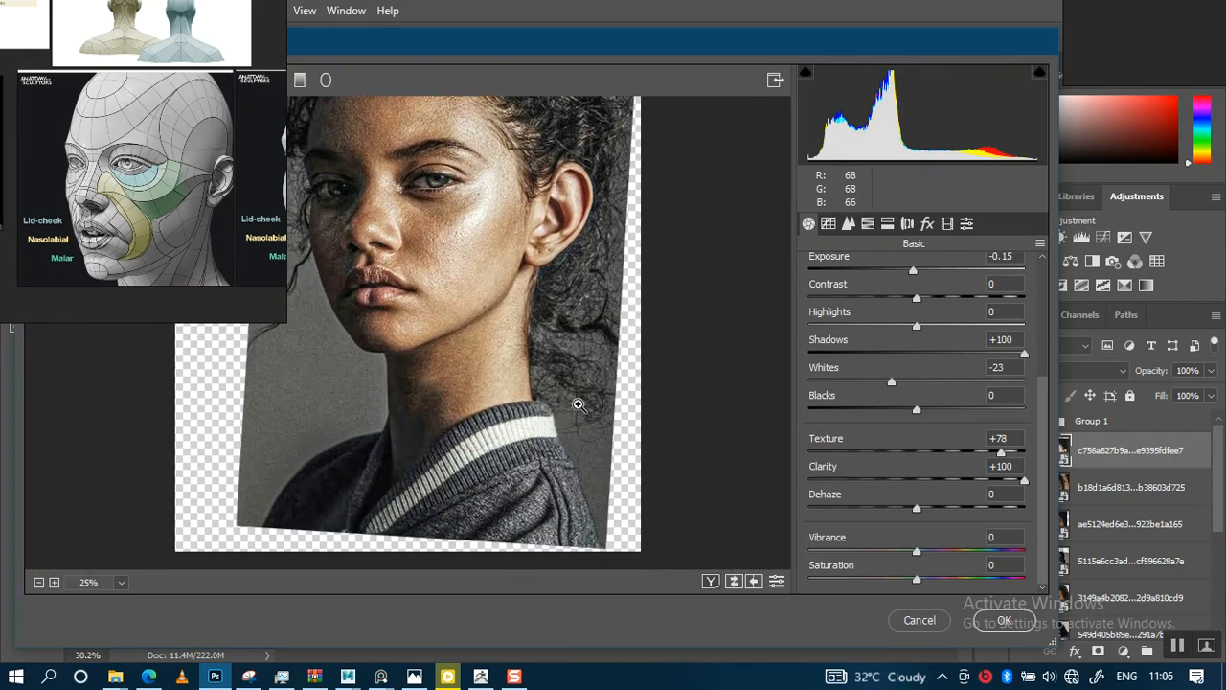
Lower Shadows to +18 and apply the Camera Raw Filter
scroll(488, 339, "up", 2)
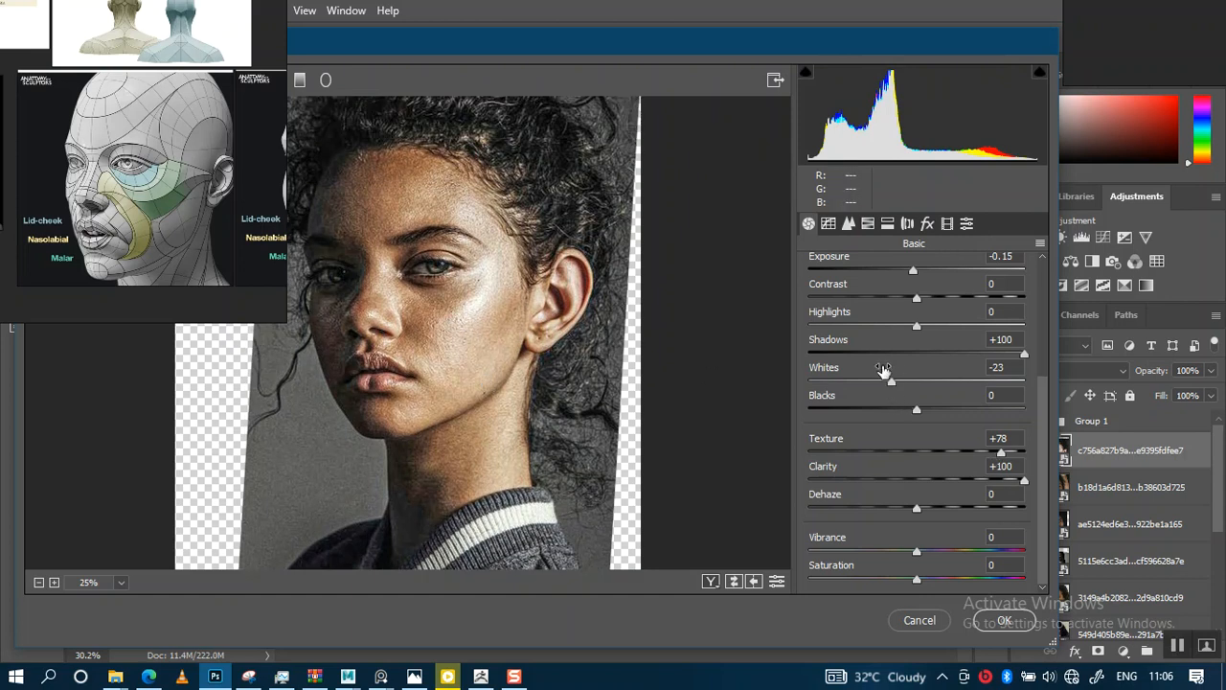
left_click_drag(905, 354, 937, 372)
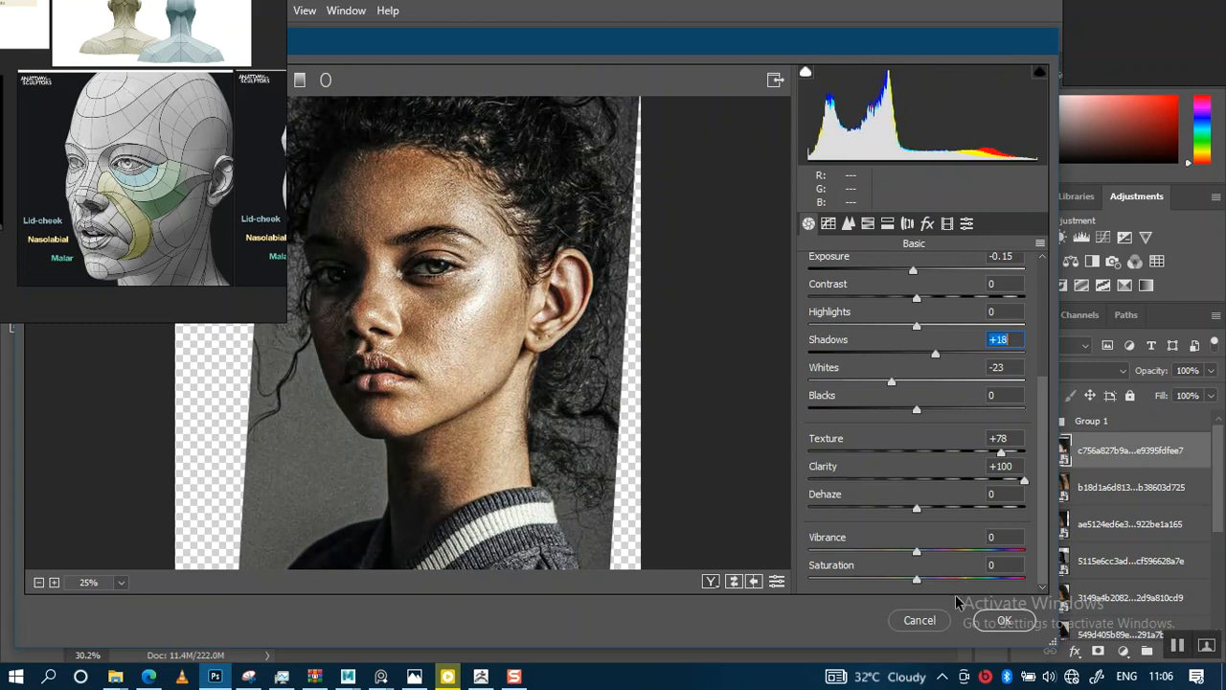
left_click(1003, 621)
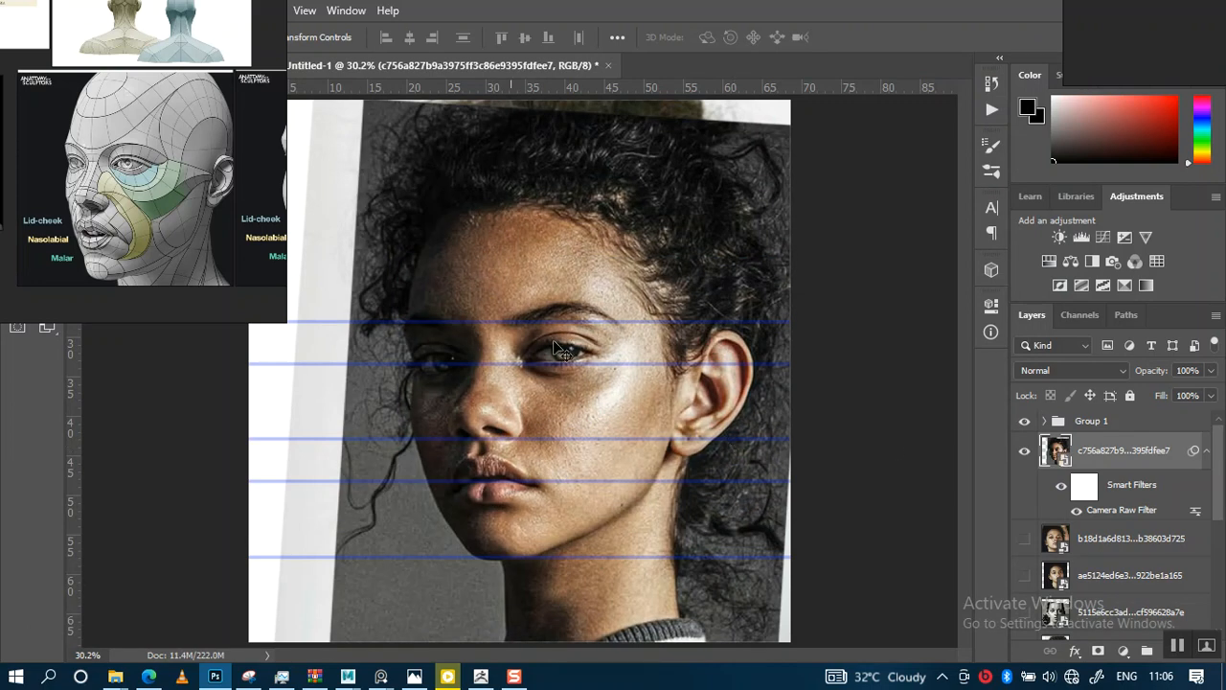
Hide the filtered portrait layer, then show and select the next portrait layer below it
left_click(1025, 455)
left_click(1024, 539)
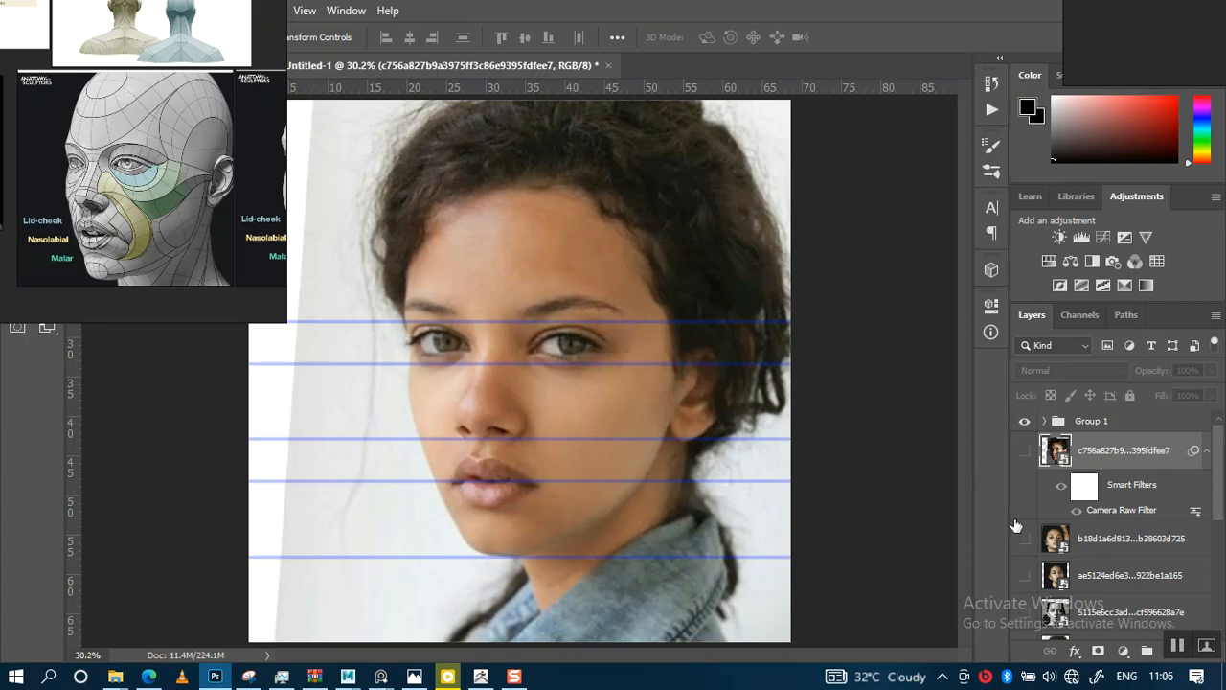
left_click(1099, 548)
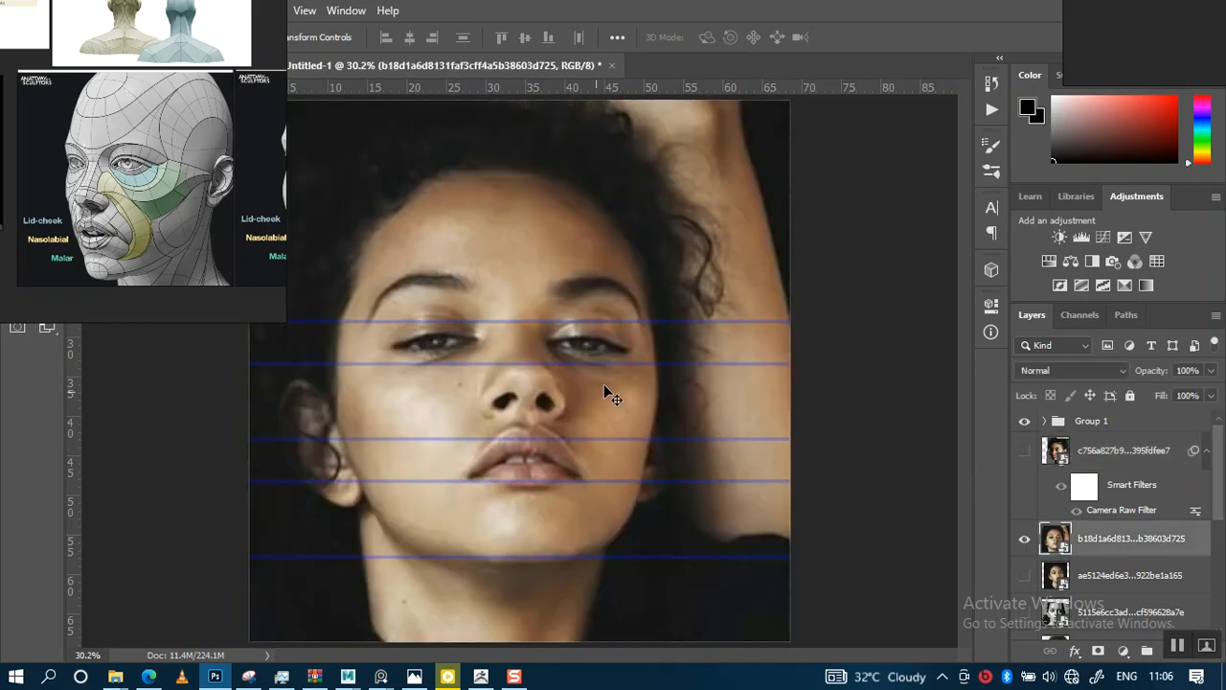
Open the Camera Raw Filter on the selected portrait layer and set Texture and Clarity both to +100
right_click_drag(204, 112, 194, 286)
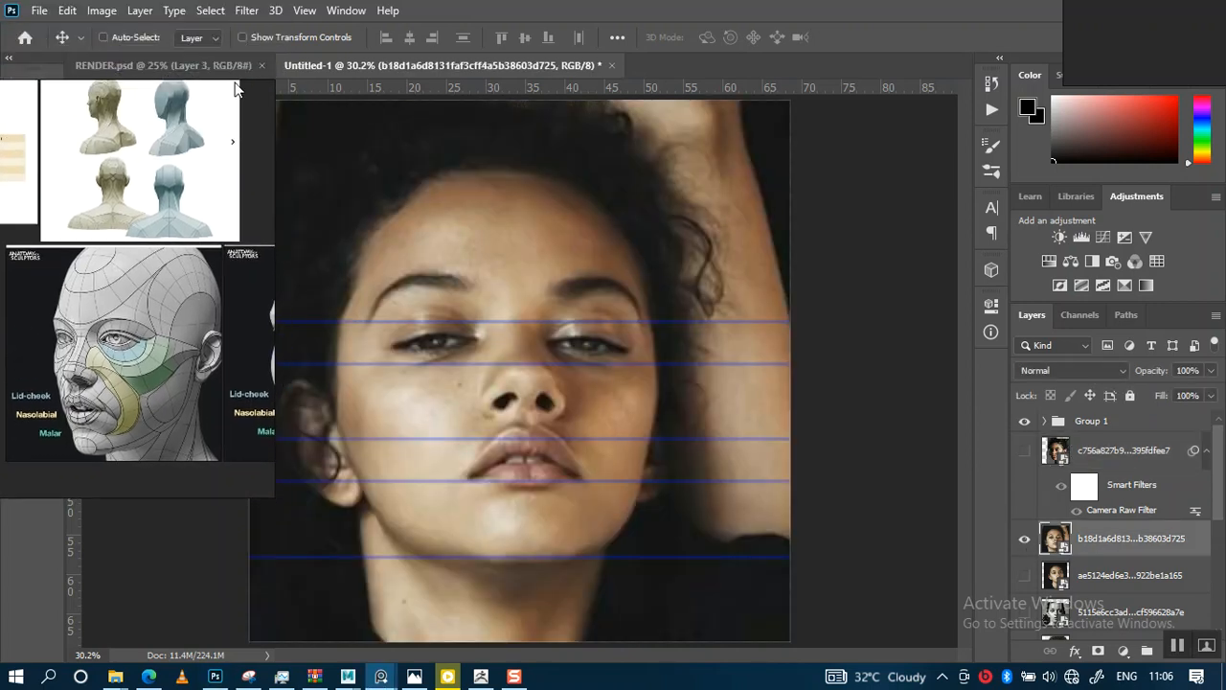
left_click(247, 12)
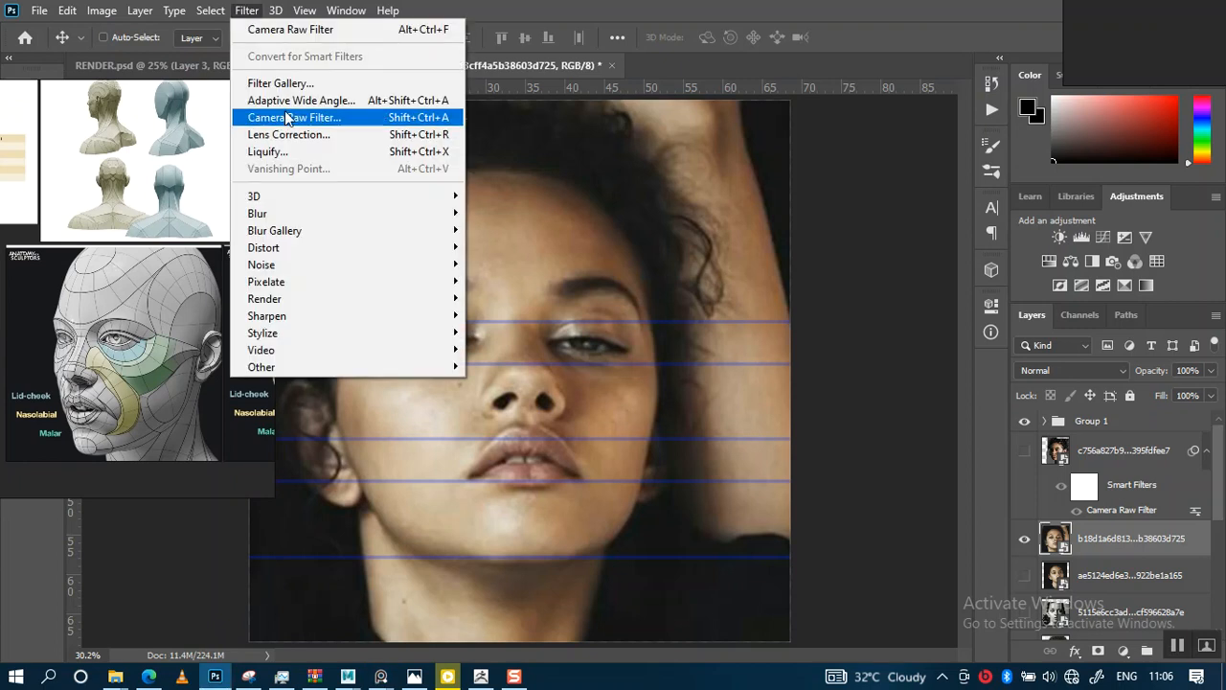
left_click(286, 117)
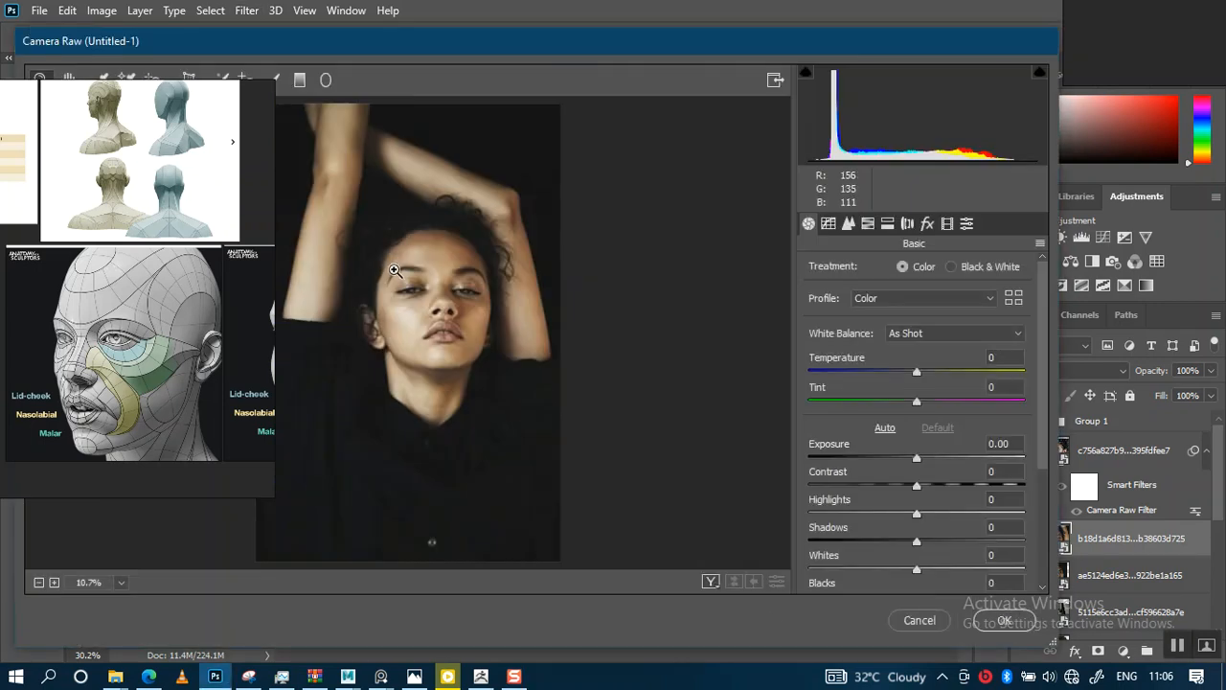
left_click_drag(412, 292, 488, 234)
left_click_drag(193, 325, 172, 184)
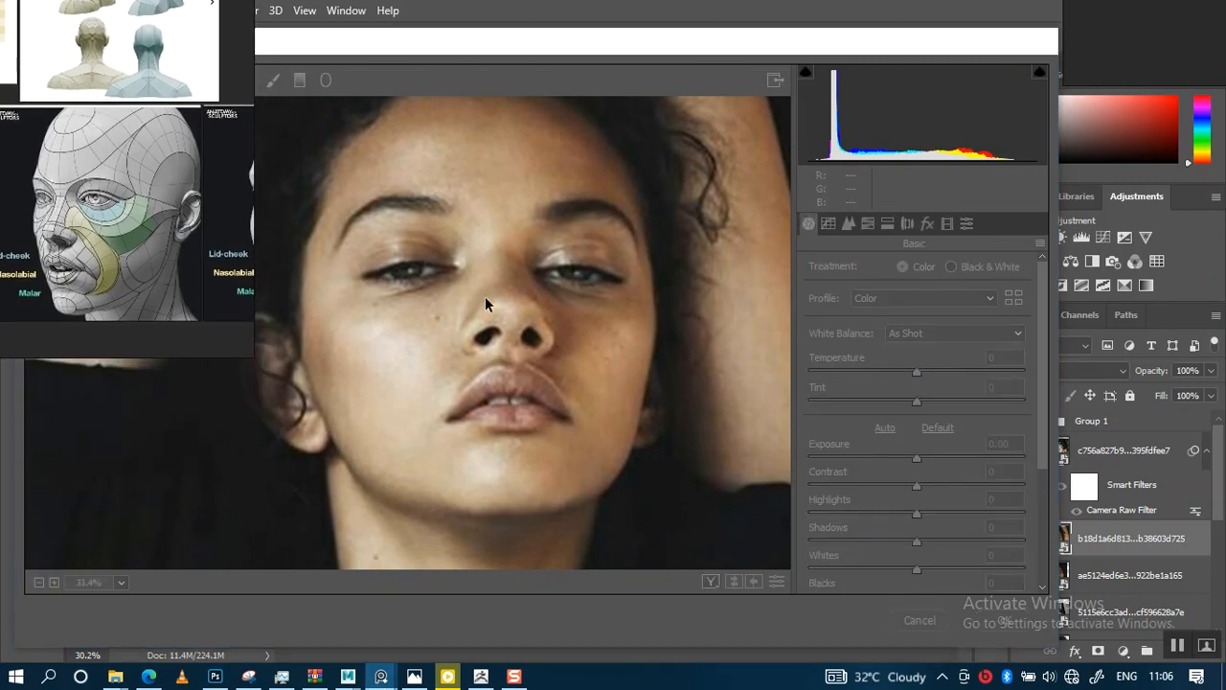
left_click(494, 365)
left_click_drag(495, 367, 489, 406)
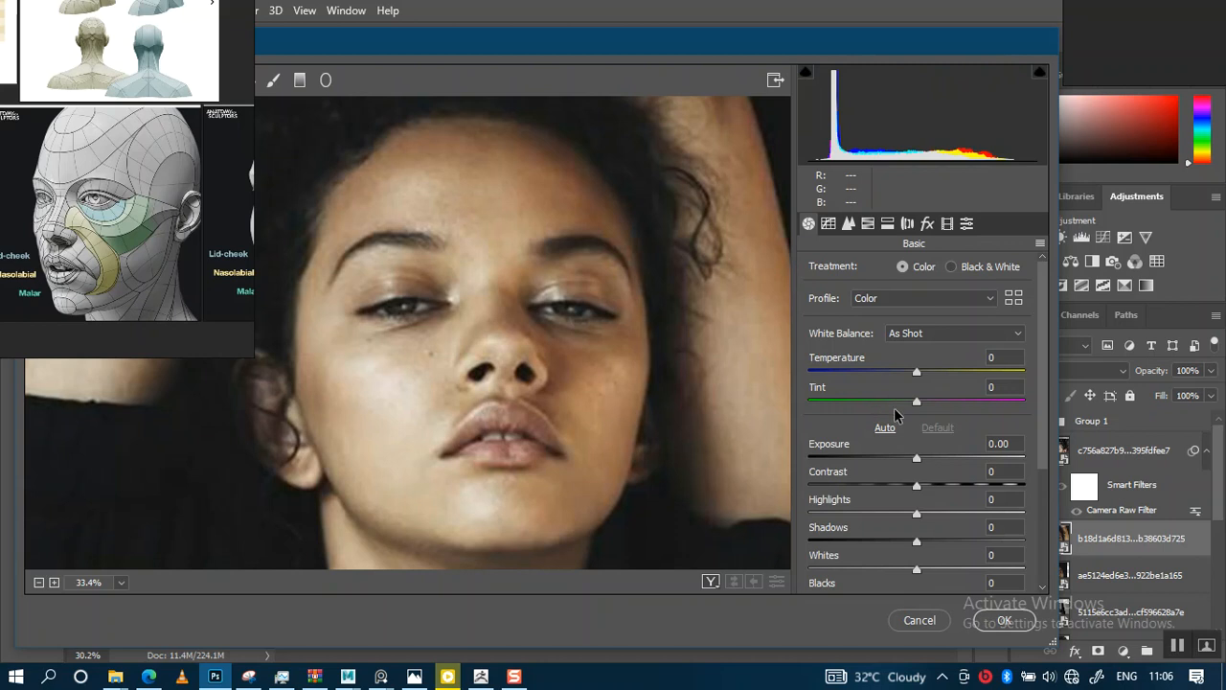
scroll(916, 436, "down", 3)
left_click_drag(920, 454, 1045, 462)
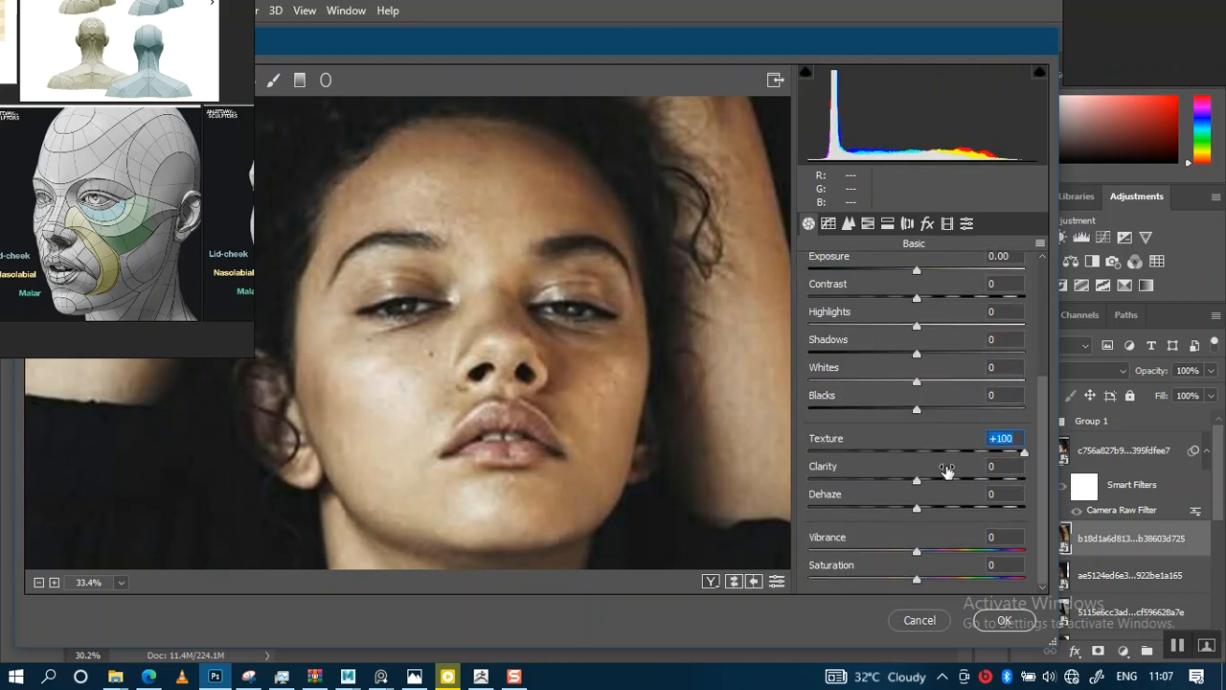
left_click_drag(917, 488, 1047, 482)
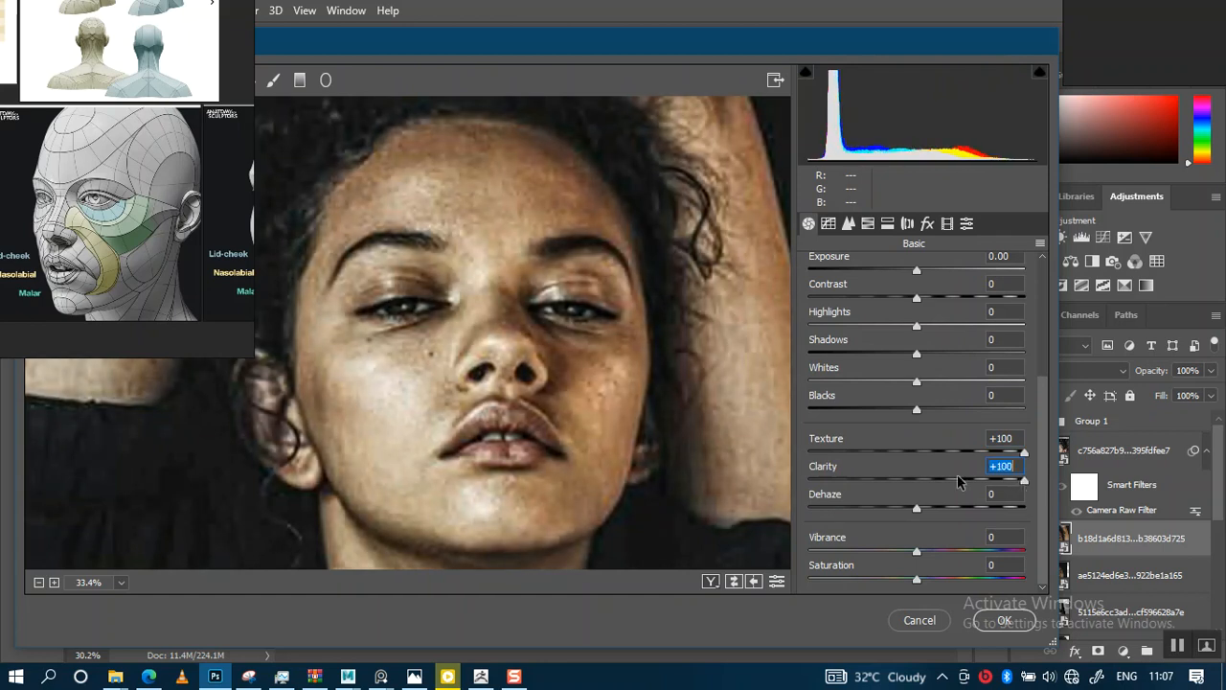
Compare the anatomy face reference with the filtered portrait preview, zooming around both to study the skin detail
scroll(540, 403, "down", 1)
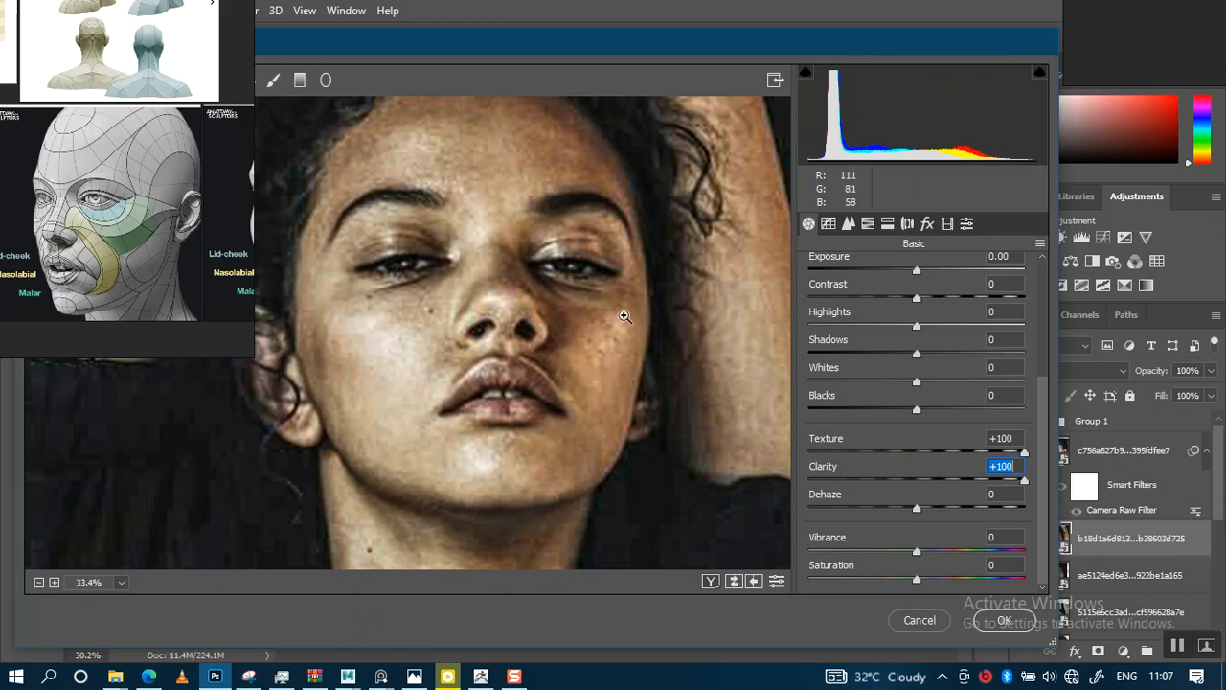
scroll(100, 216, "up", 3)
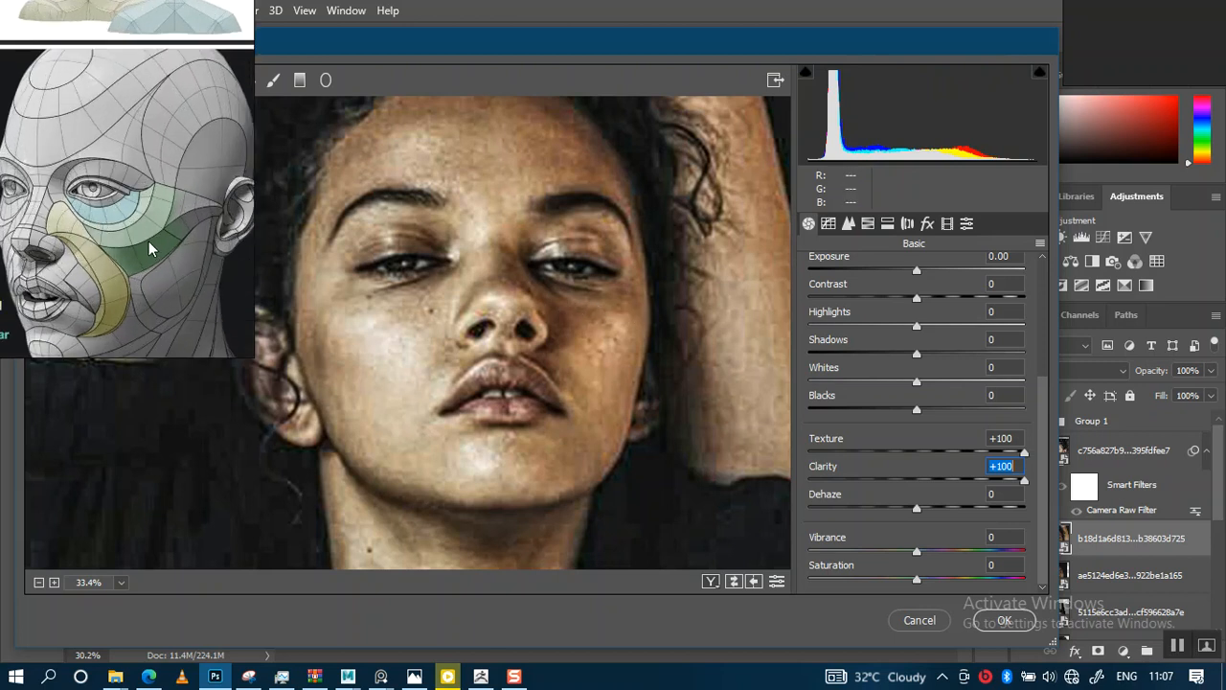
scroll(149, 242, "up", 2)
middle_click_drag(67, 229, 98, 229)
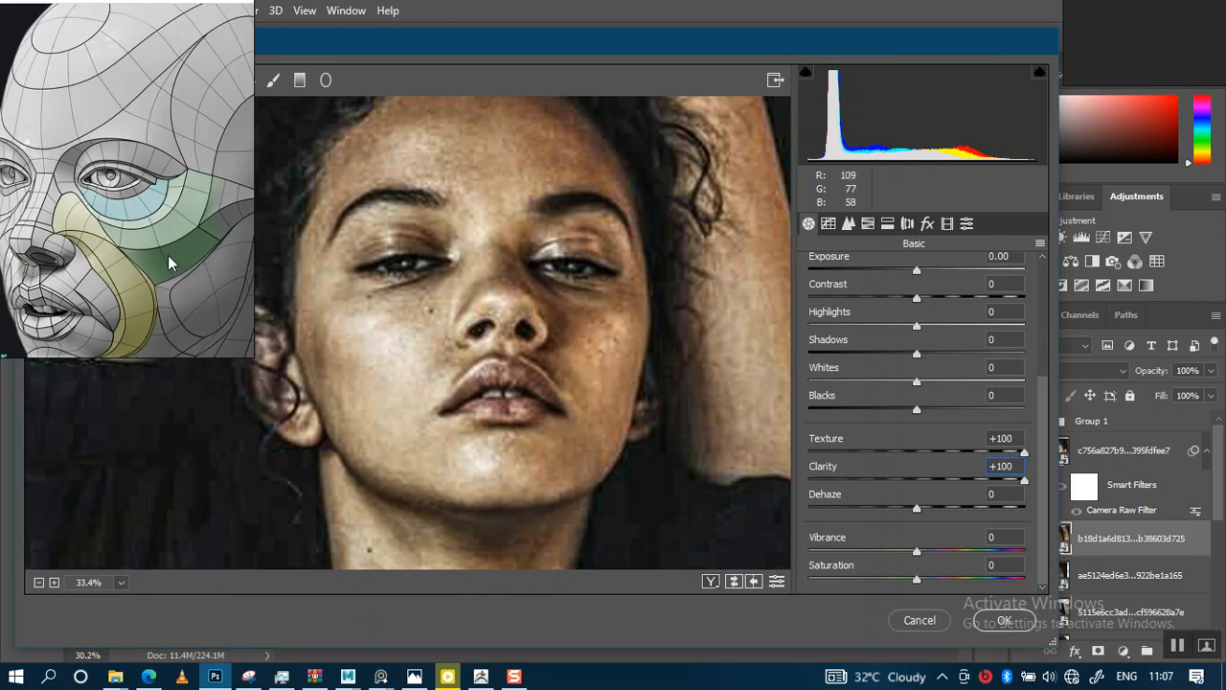
middle_click_drag(138, 215, 174, 210)
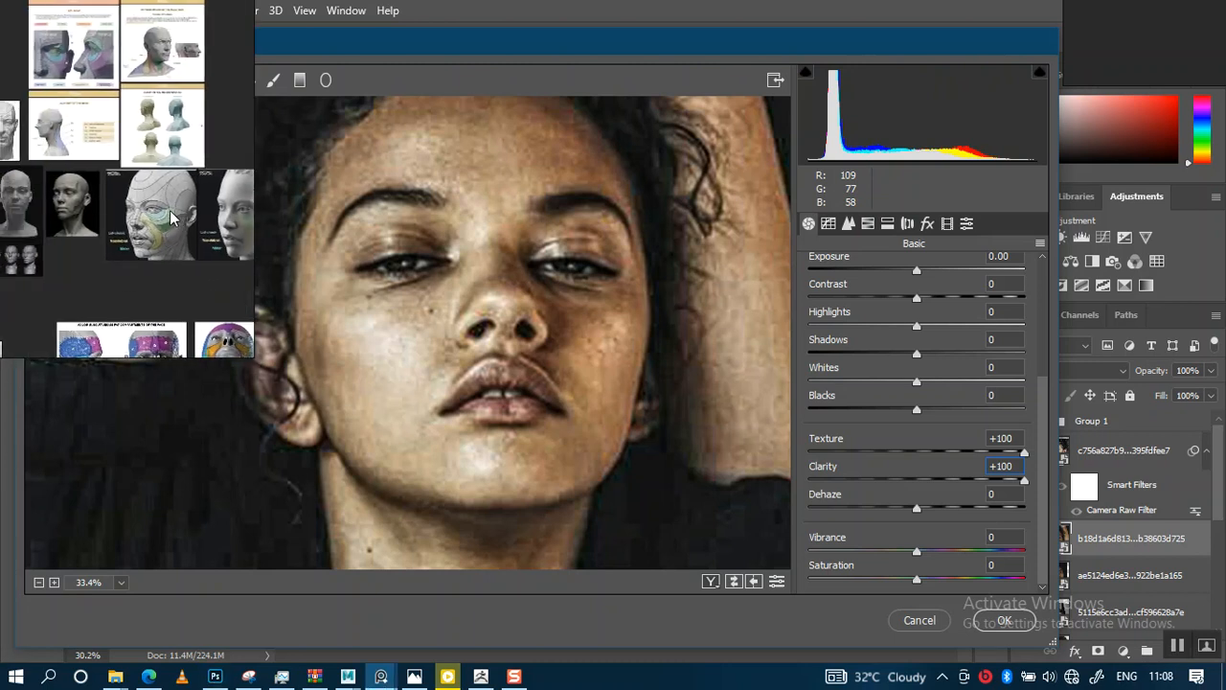
scroll(175, 211, "up", 7)
mouse_move(151, 267)
middle_mouse_down()
mouse_move(200, 255)
mouse_move(163, 257)
mouse_move(187, 237)
middle_mouse_up()
scroll(171, 246, "up", 2)
scroll(166, 262, "up", 2)
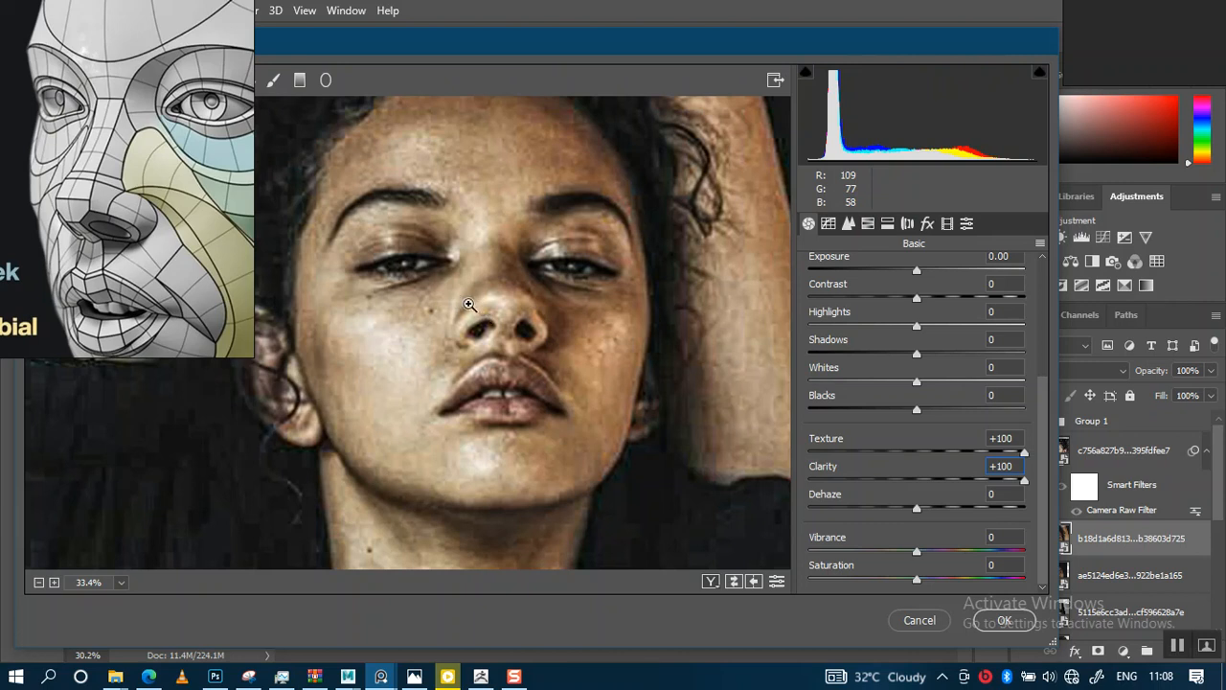
key("Return")
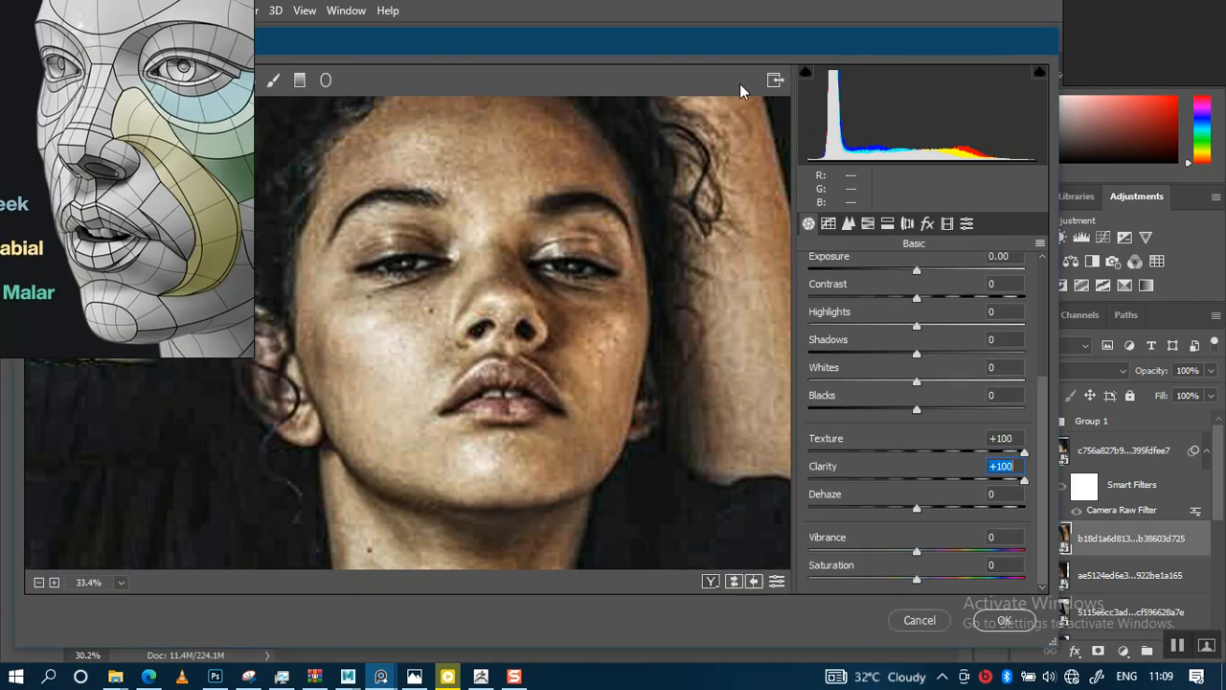
left_click_drag(744, 42, 669, 94)
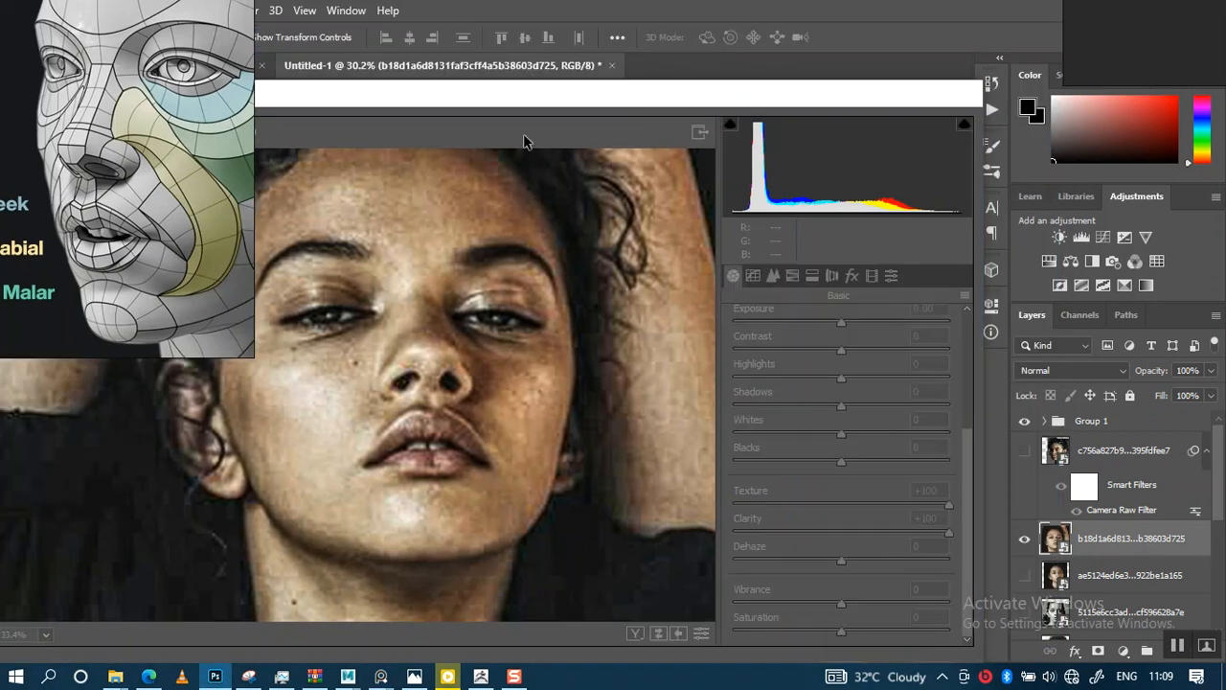
left_click_drag(531, 95, 674, 36)
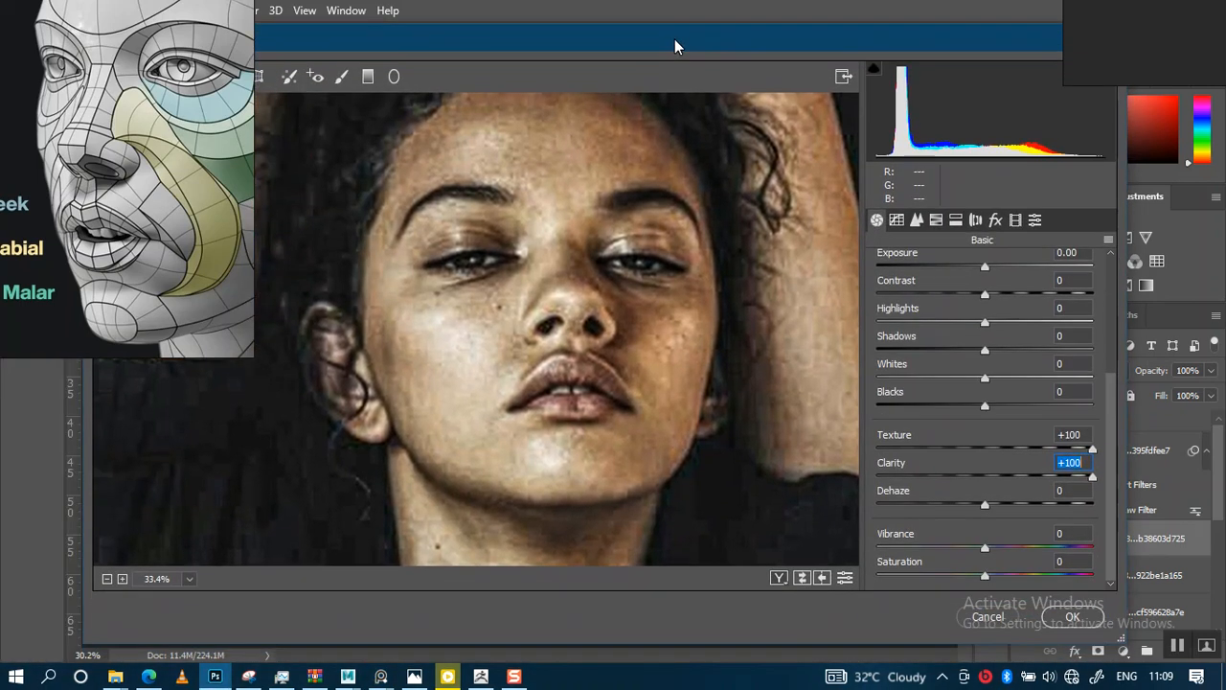
middle_click_drag(176, 161, 157, 184)
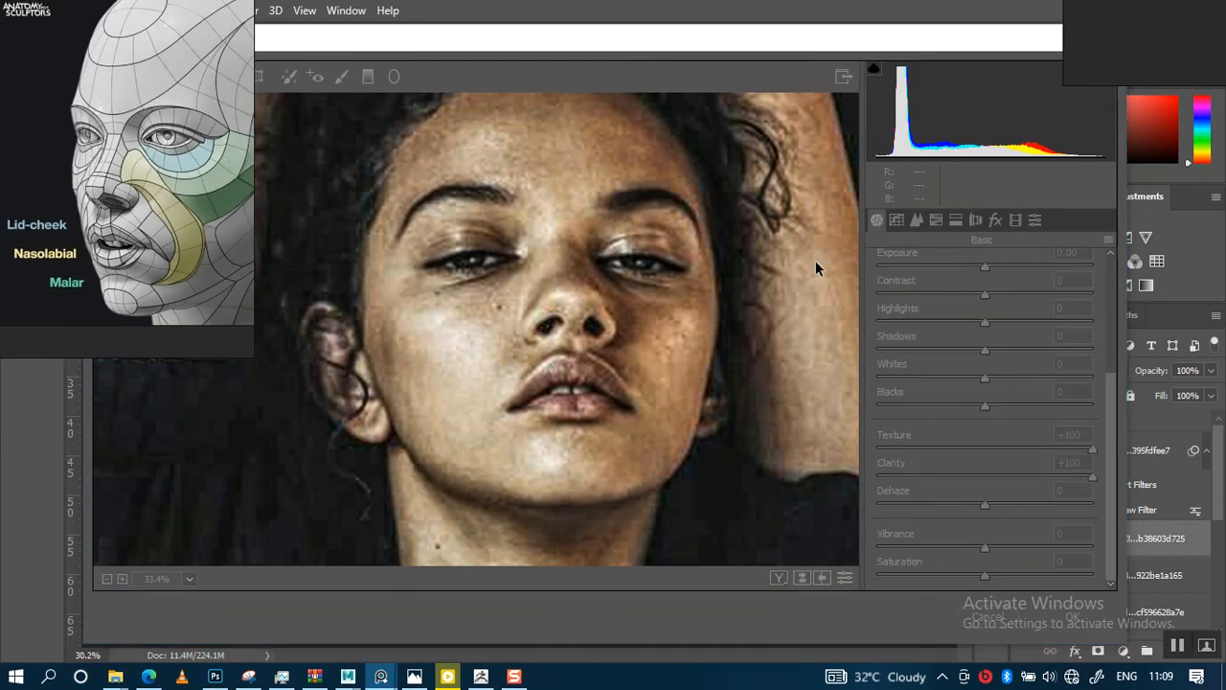
left_click(831, 302)
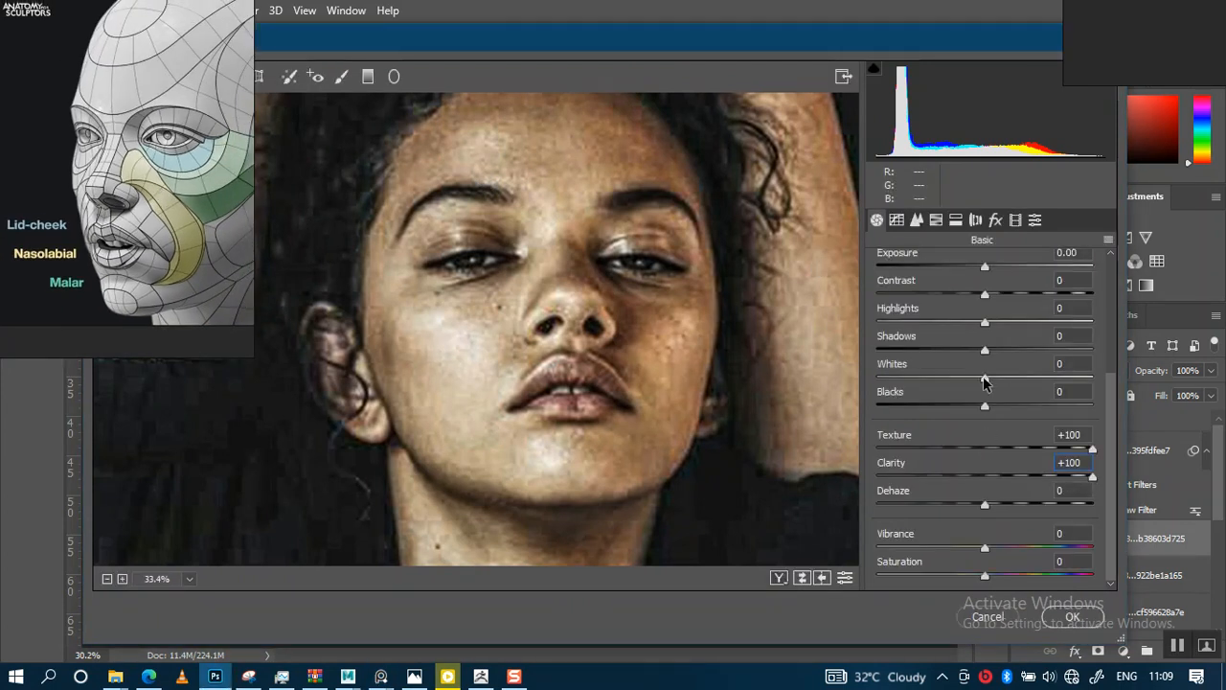
Set Blacks to -33 and Shadows to +67, then apply the Camera Raw Filter
left_click_drag(985, 405, 949, 412)
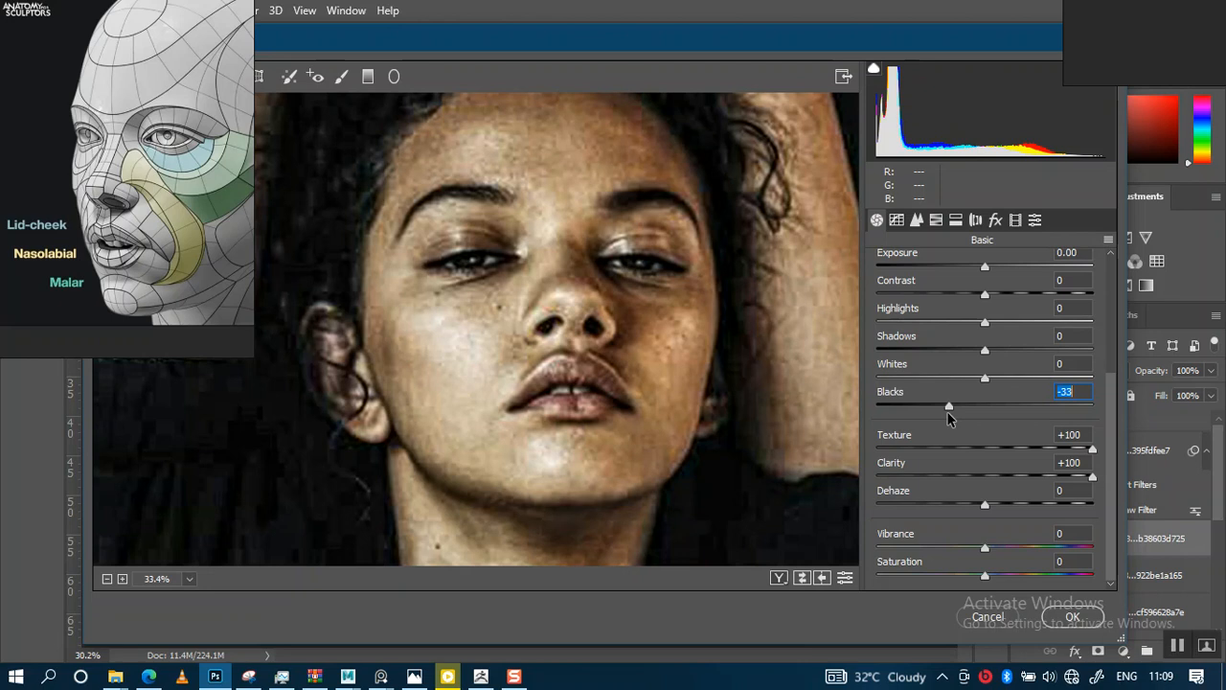
left_click_drag(985, 350, 1054, 364)
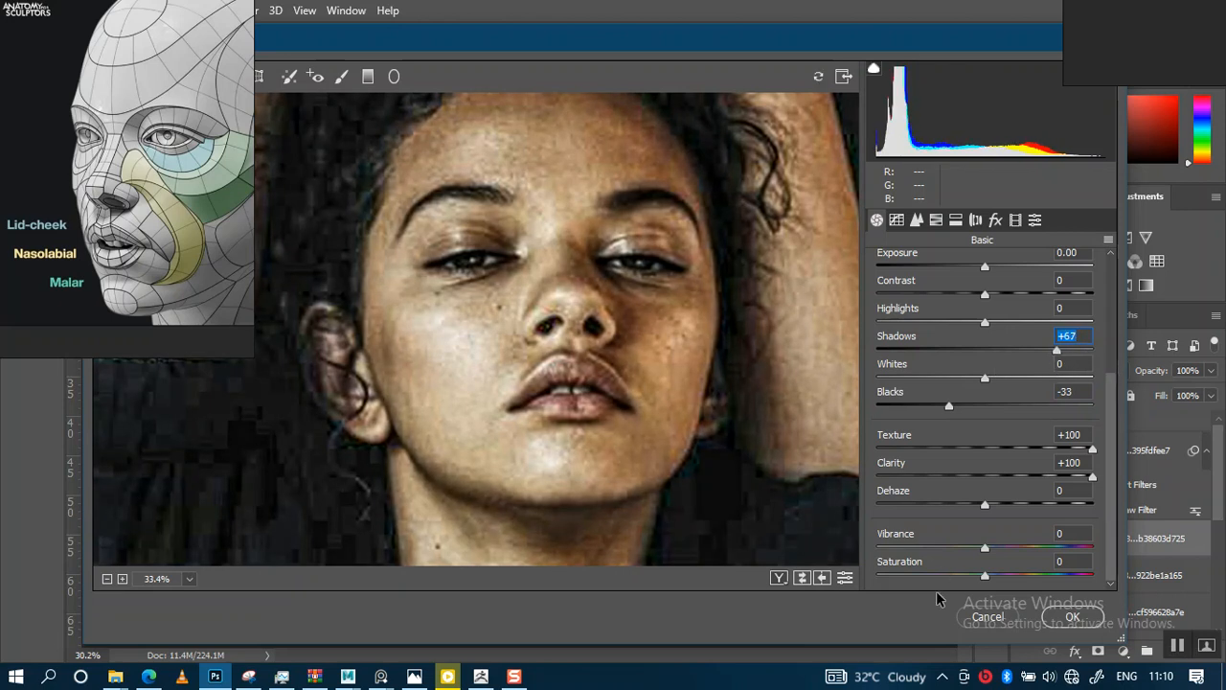
left_click(1073, 616)
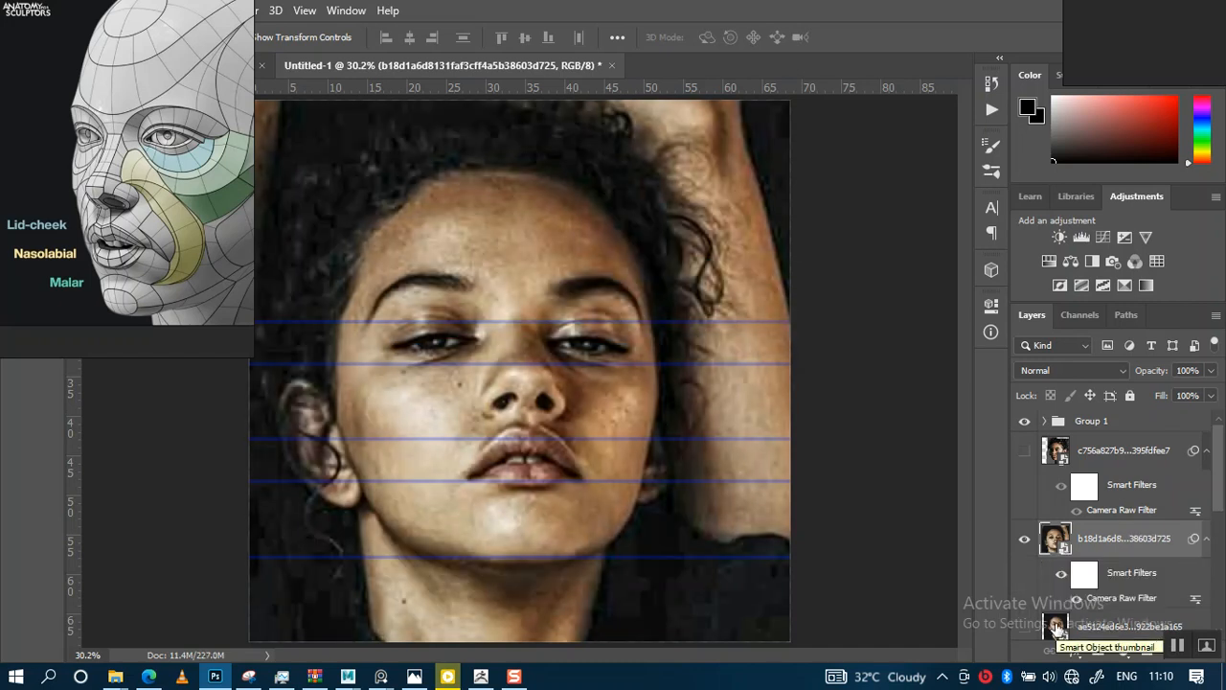
Hide the just-filtered portrait layer and show and select the portrait layer beneath it
scroll(1054, 575, "down", 2)
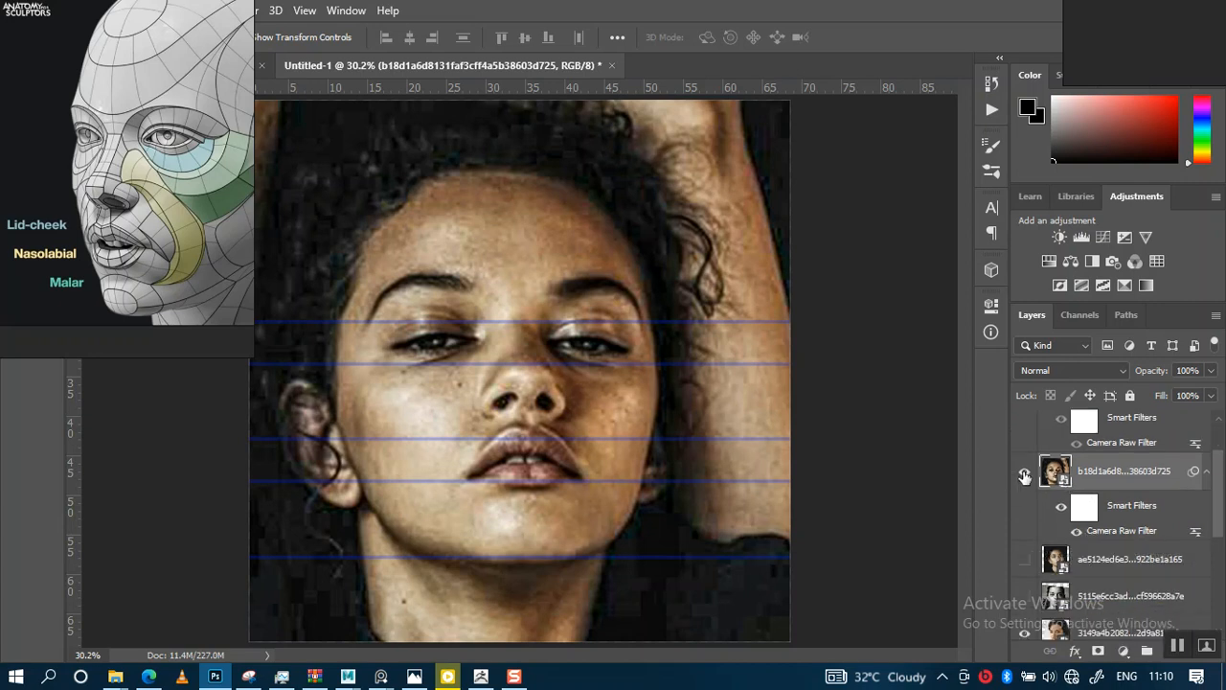
left_click(1024, 477)
left_click(1023, 561)
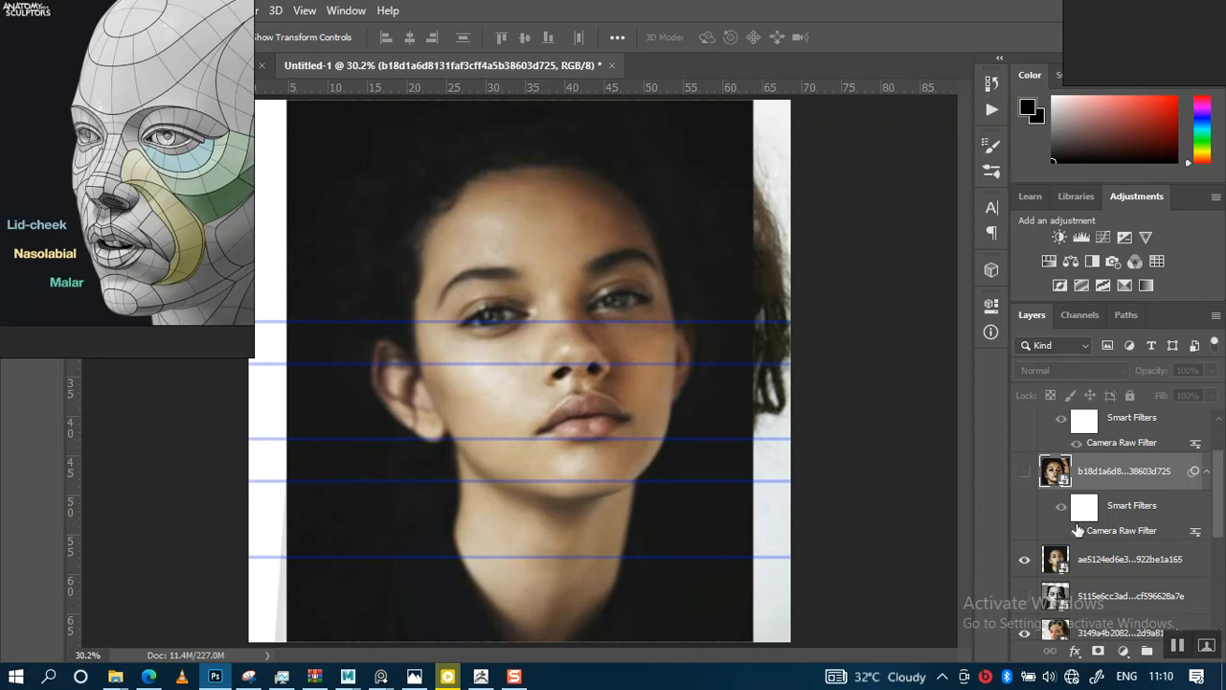
left_click(1086, 560)
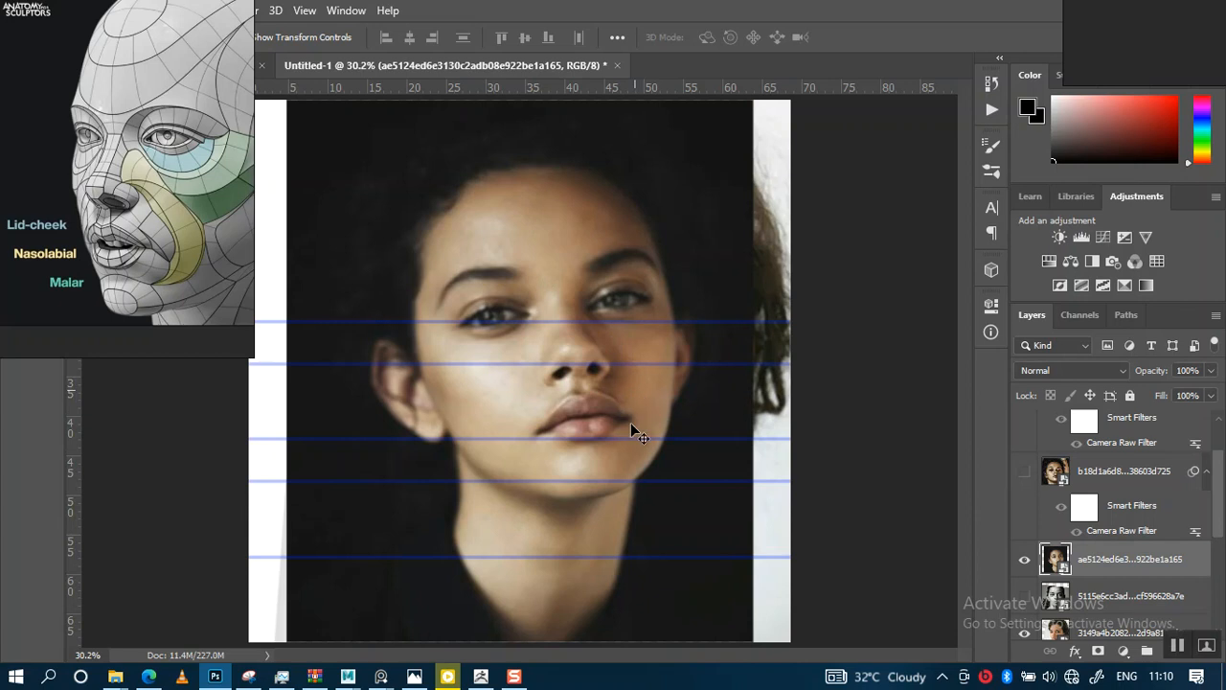
Reposition that portrait and scale it up to about 367% so the face fills the canvas
left_click_drag(632, 428, 599, 463)
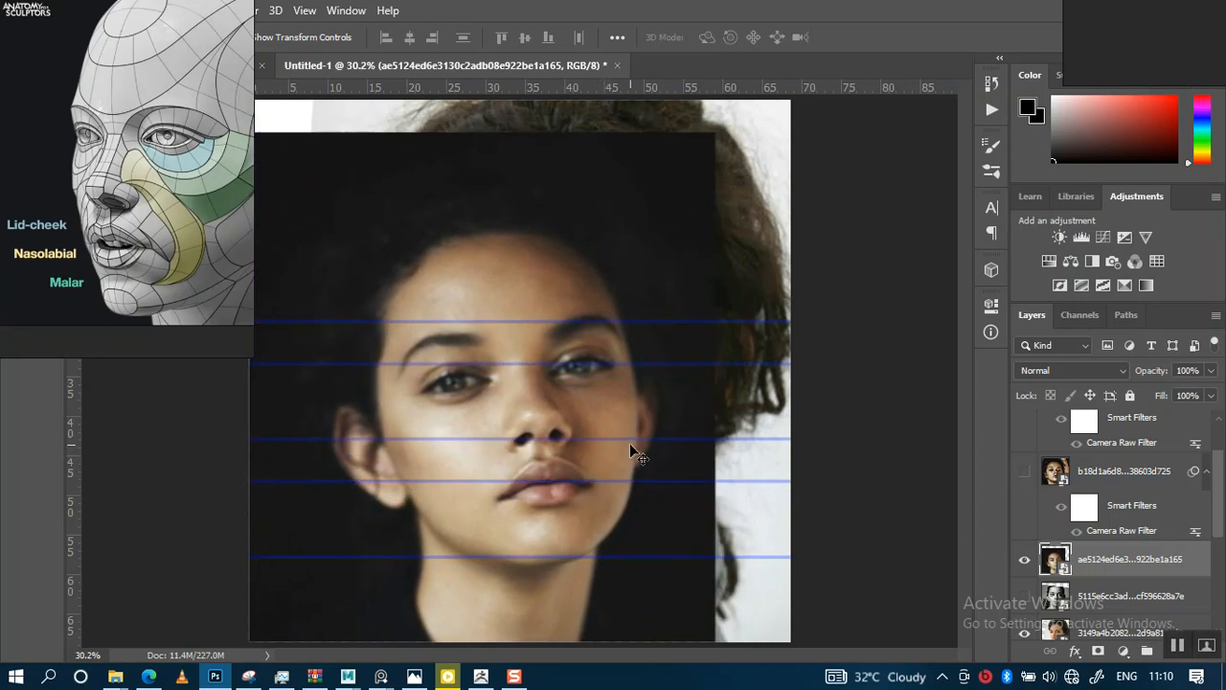
left_click_drag(621, 410, 636, 385)
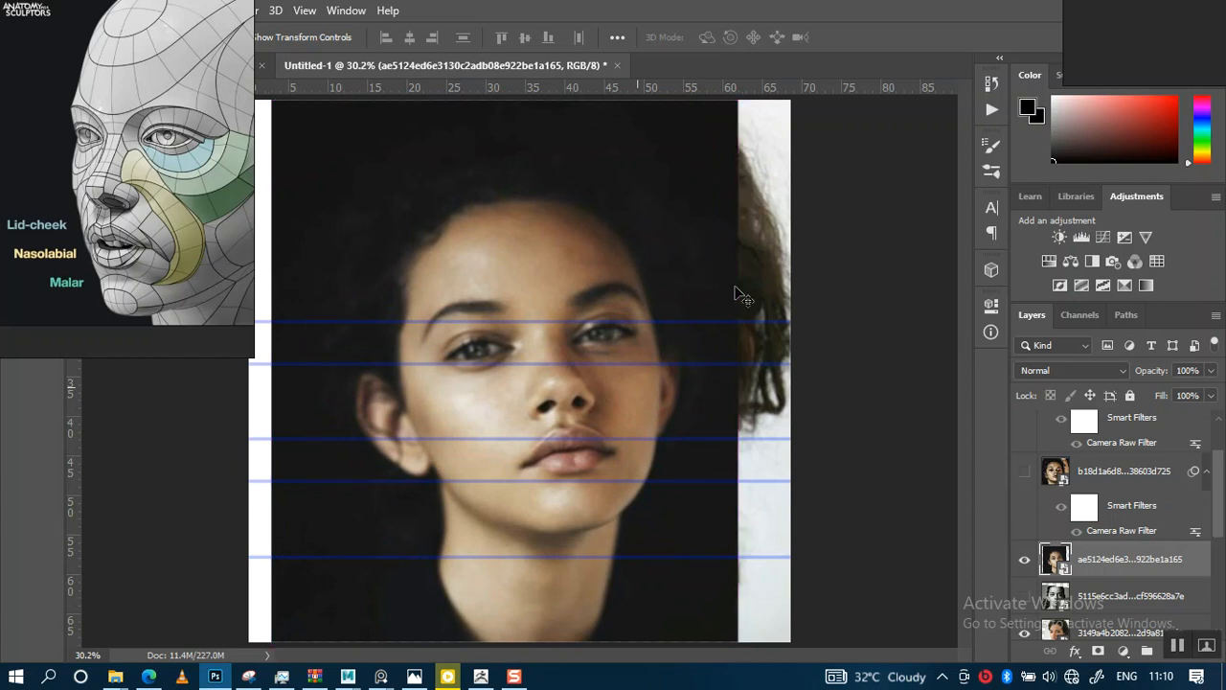
key("ctrl+t")
key("ctrl+minus")
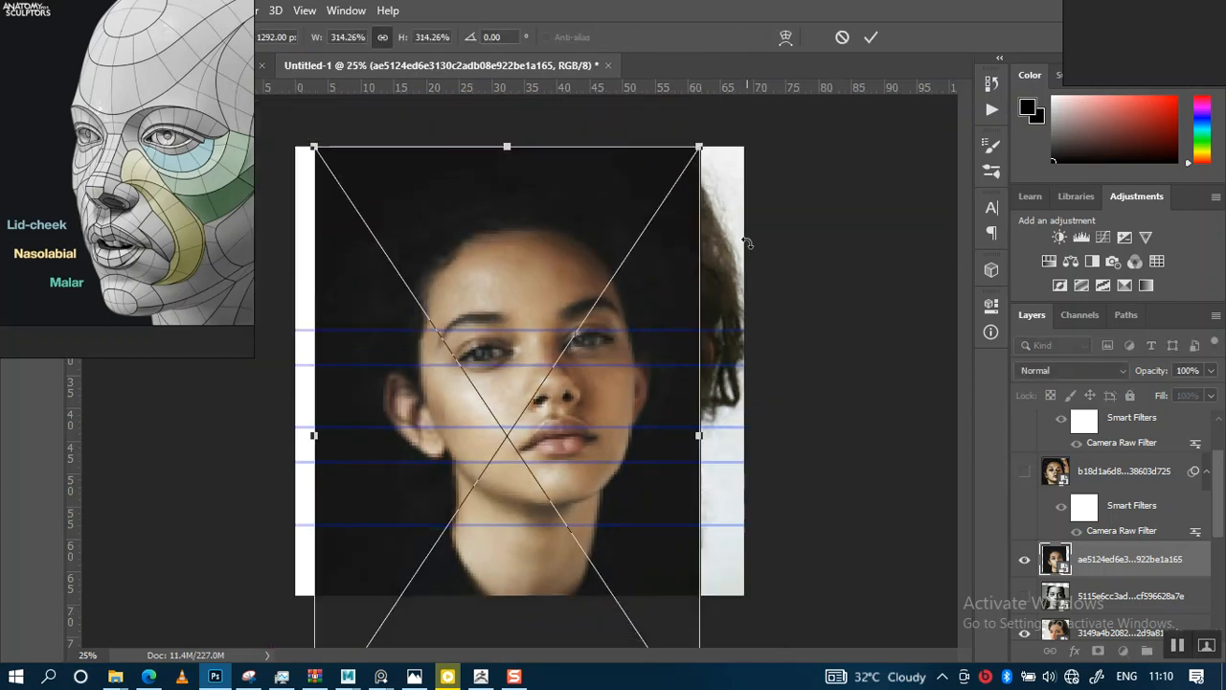
left_click_drag(700, 147, 732, 98)
left_click_drag(619, 316, 609, 329)
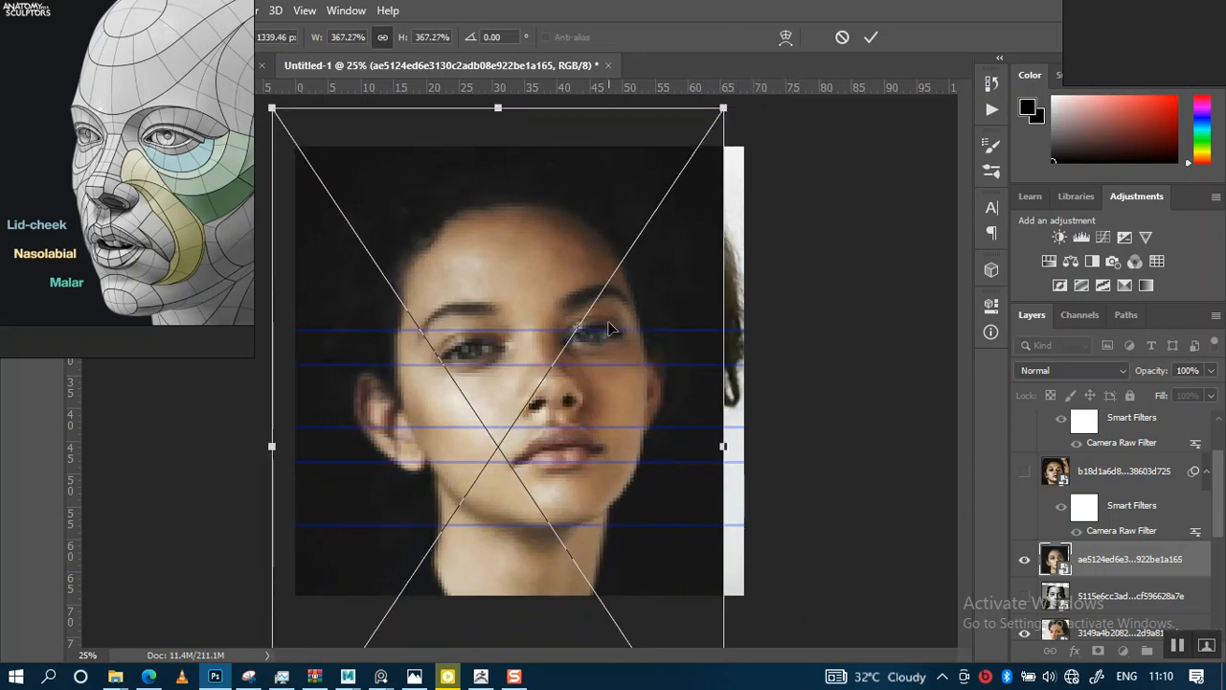
key("Return")
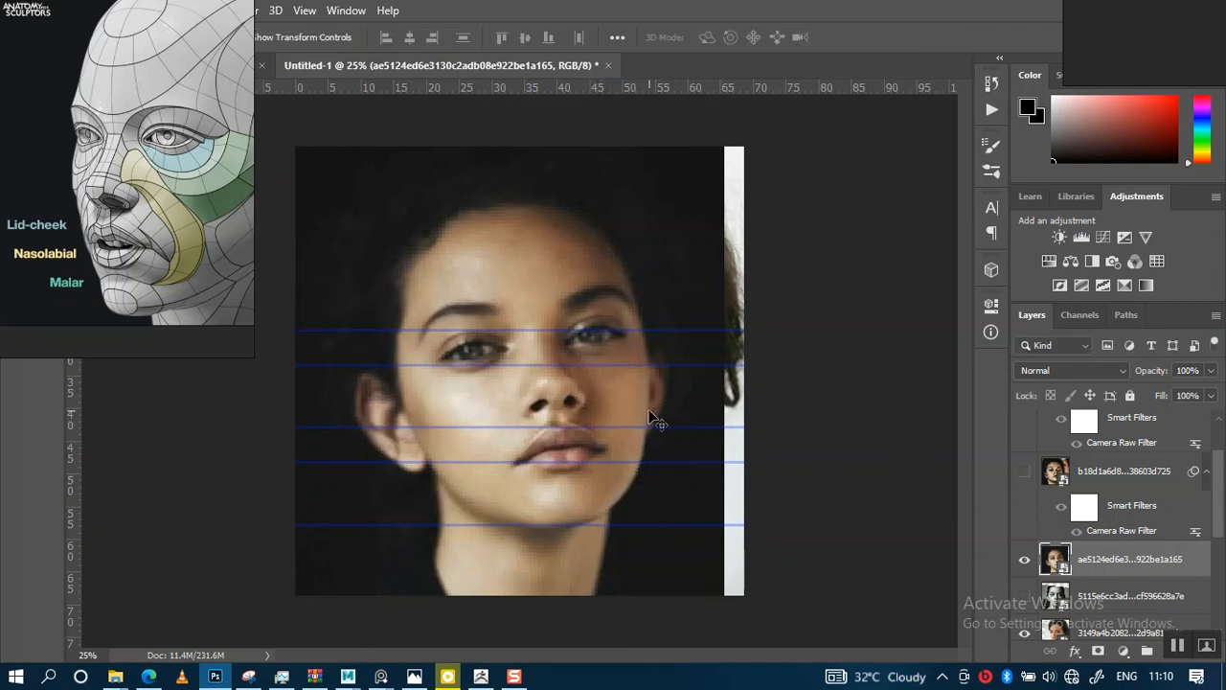
Rotate the portrait about 7.3° to level the face and nudge it into place
key("ctrl+t")
left_click_drag(753, 375, 761, 413)
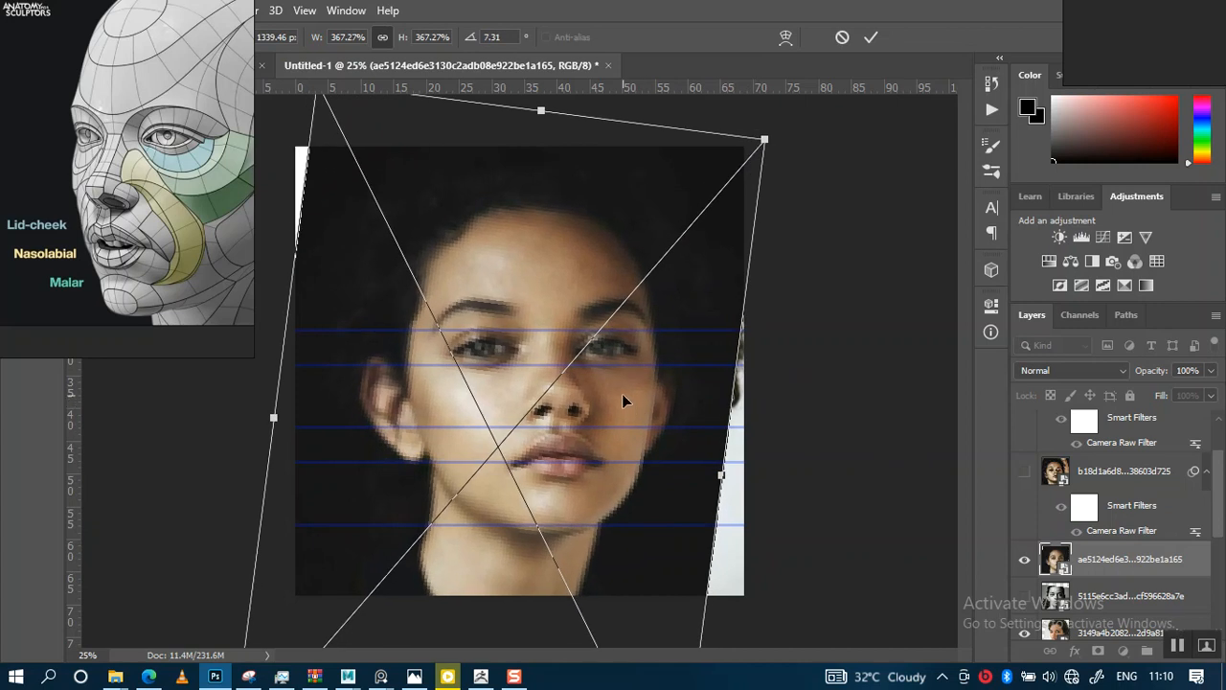
left_click_drag(622, 394, 614, 393)
key("Return")
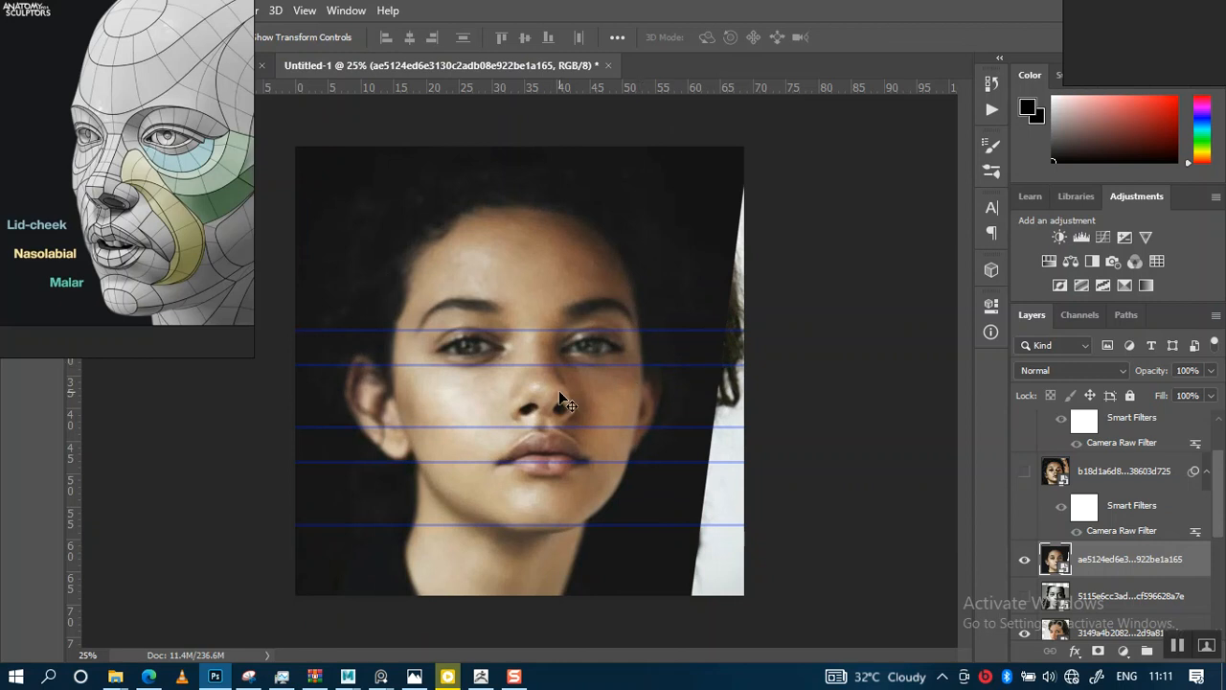
left_click_drag(599, 411, 600, 428)
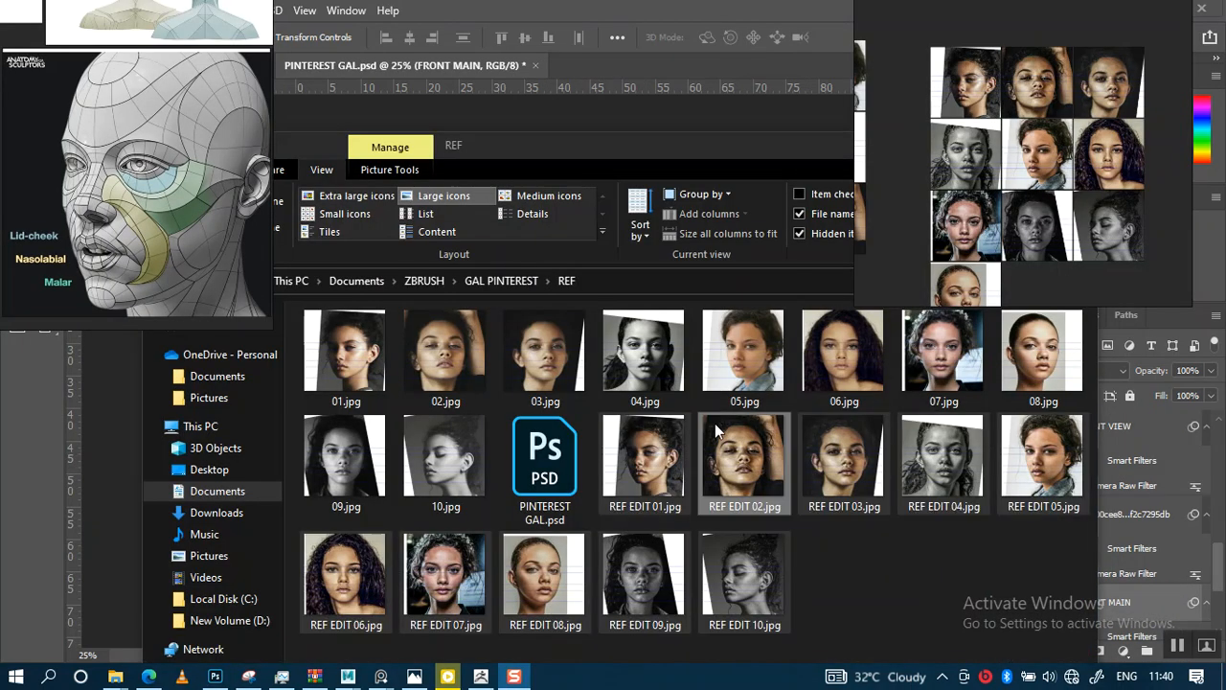
Examine the exported REF EDIT images in the reference board beside the REF folder window
left_click_drag(687, 152, 660, 82)
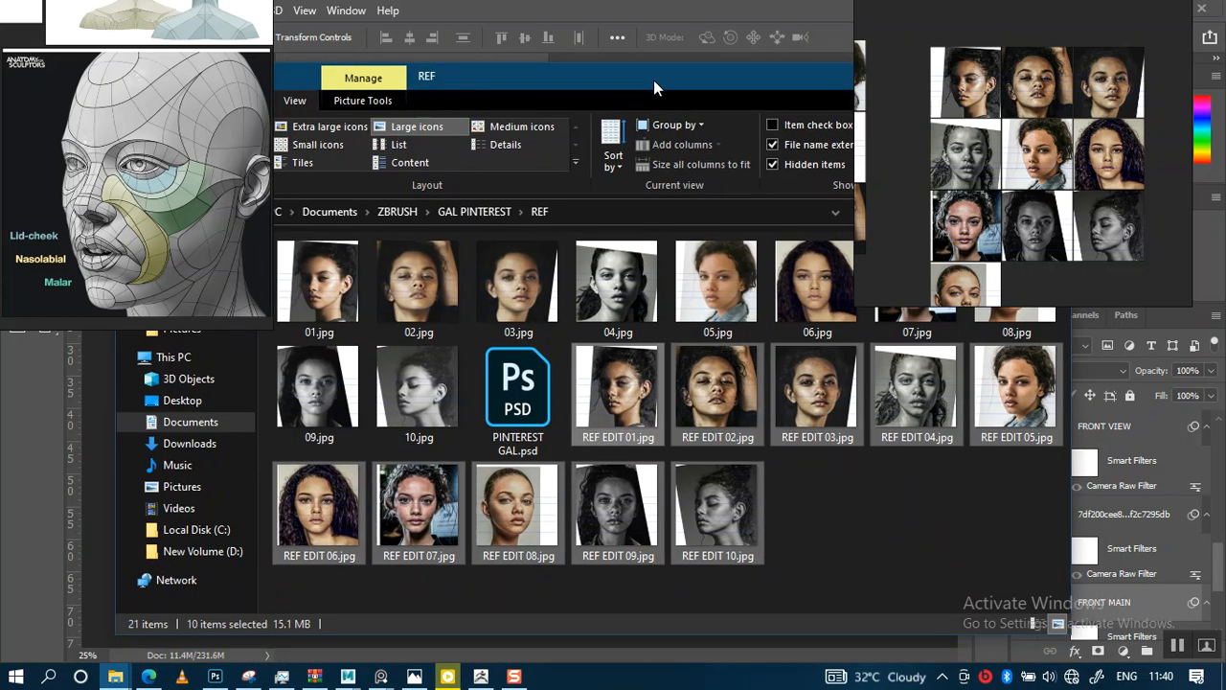
right_click_drag(994, 177, 1003, 193)
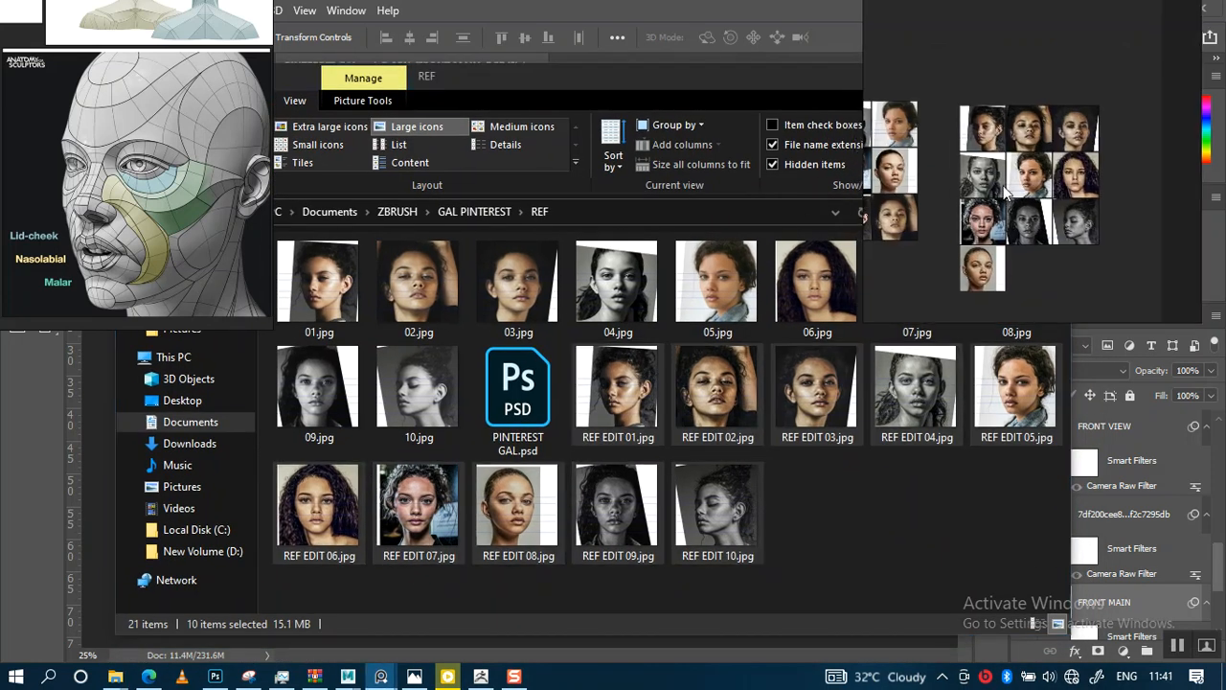
middle_click_drag(1003, 194, 1074, 170)
right_click_drag(1074, 170, 884, 307)
middle_click_drag(743, 308, 846, 249)
scroll(844, 287, "up", 4)
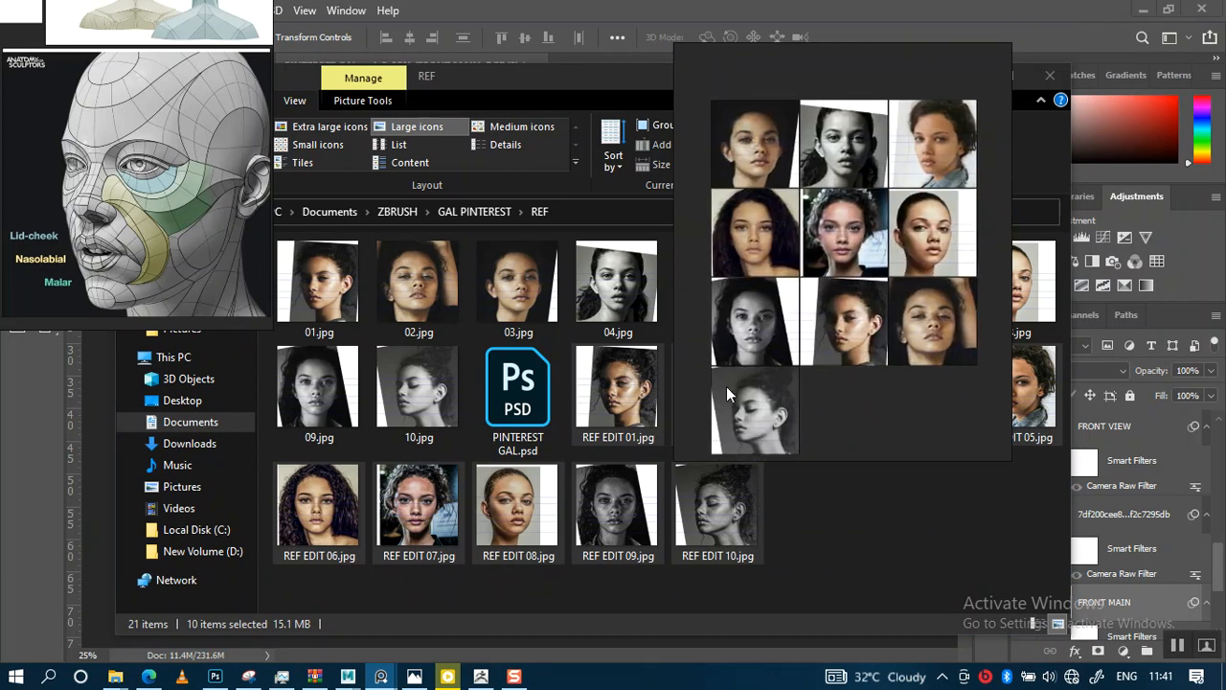
scroll(845, 314, "down", 4)
middle_click_drag(997, 273, 809, 260)
scroll(810, 257, "up", 3)
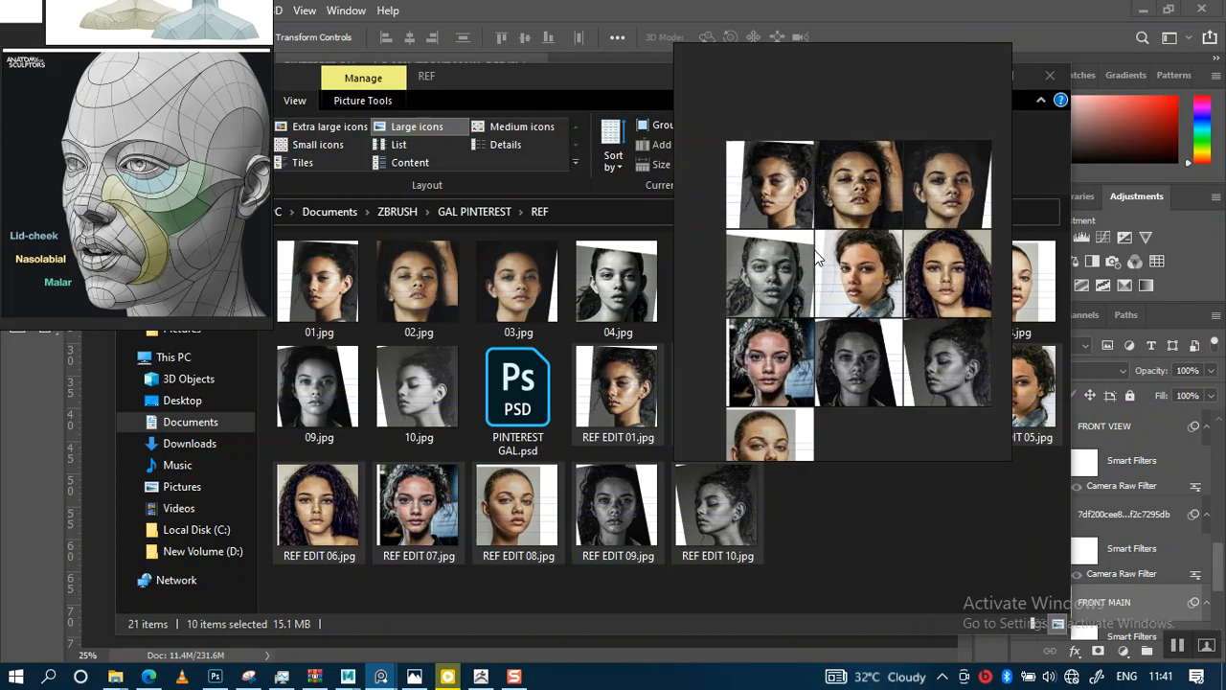
Examine the reference board images up close and move the board window aside
scroll(814, 281, "up", 8)
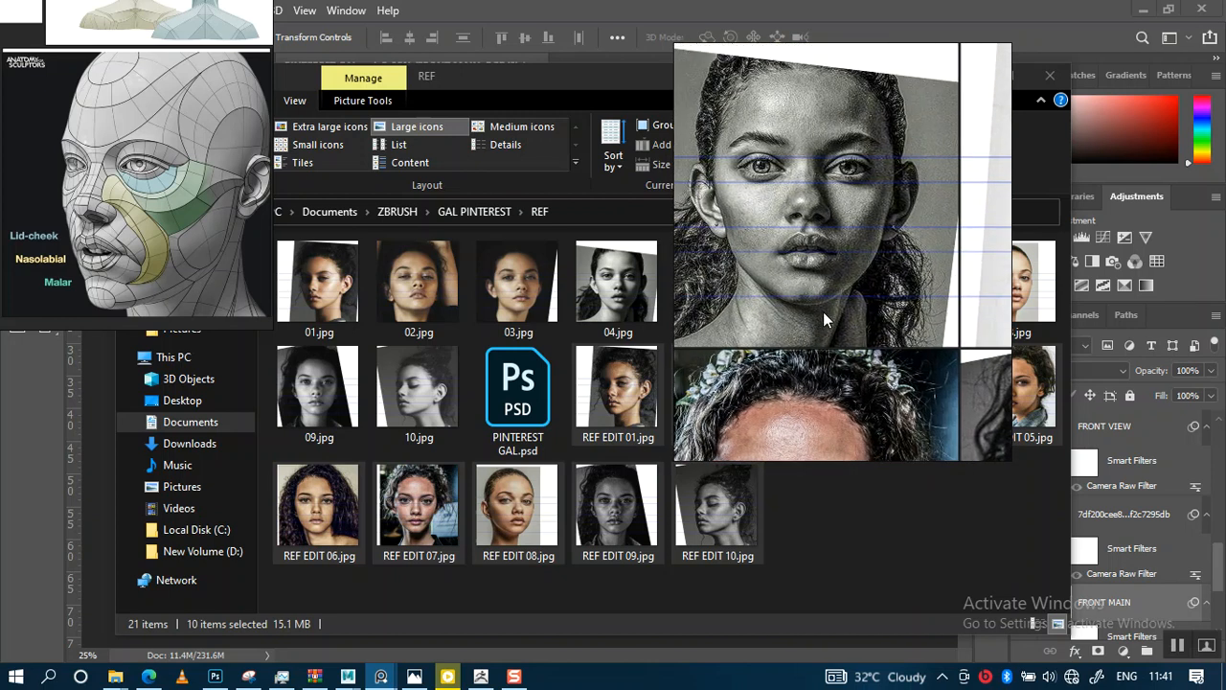
scroll(825, 265, "down", 4)
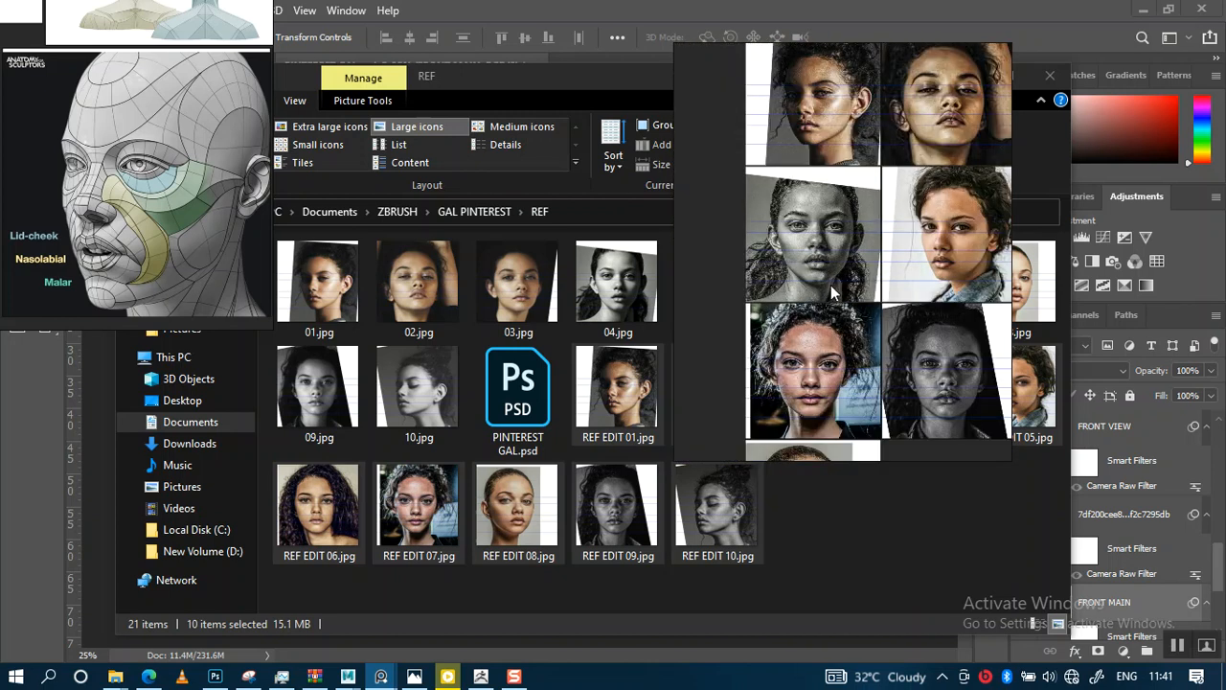
scroll(831, 284, "up", 1)
left_click_drag(819, 283, 1031, 227)
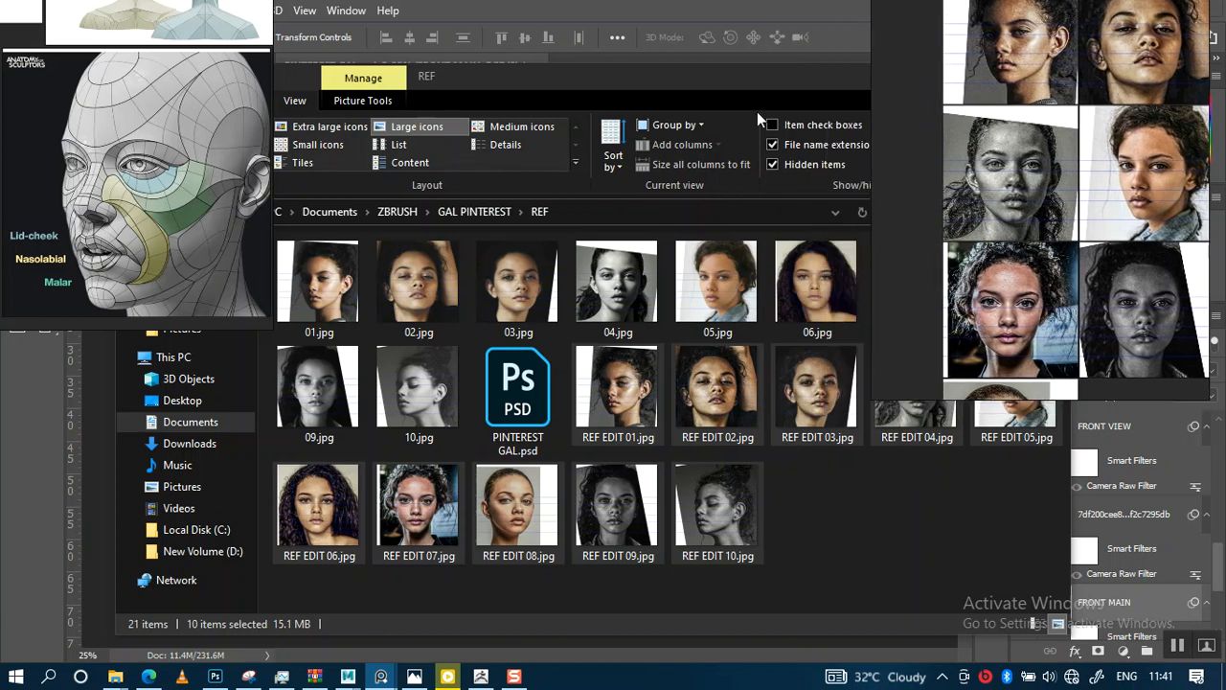
Minimize the REF folder window and switch to Autodesk Maya with the base meshes scene
left_click_drag(764, 85, 572, 108)
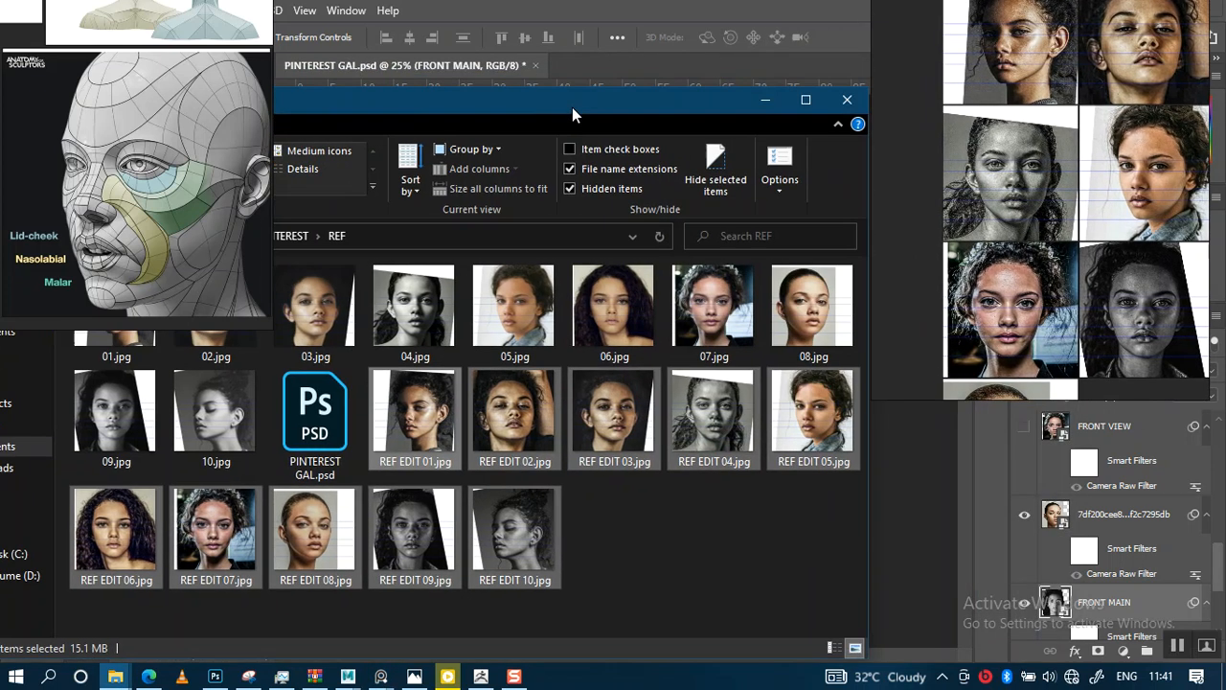
left_click(765, 100)
mouse_move(347, 676)
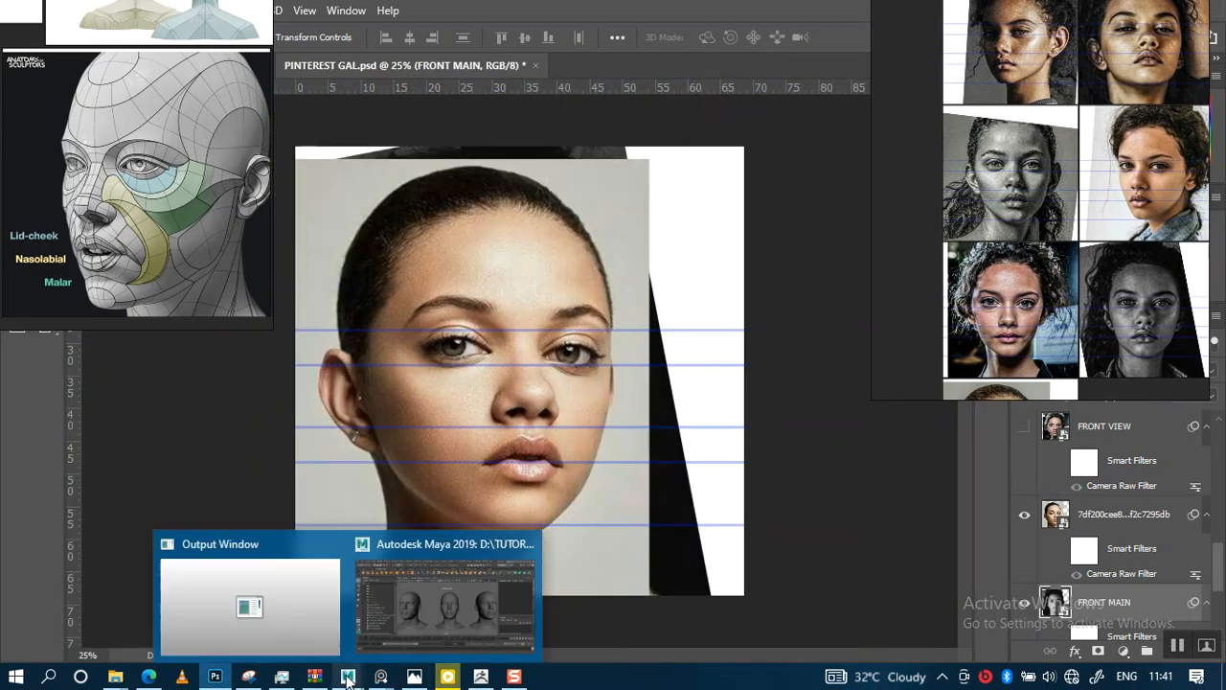
left_click(408, 602)
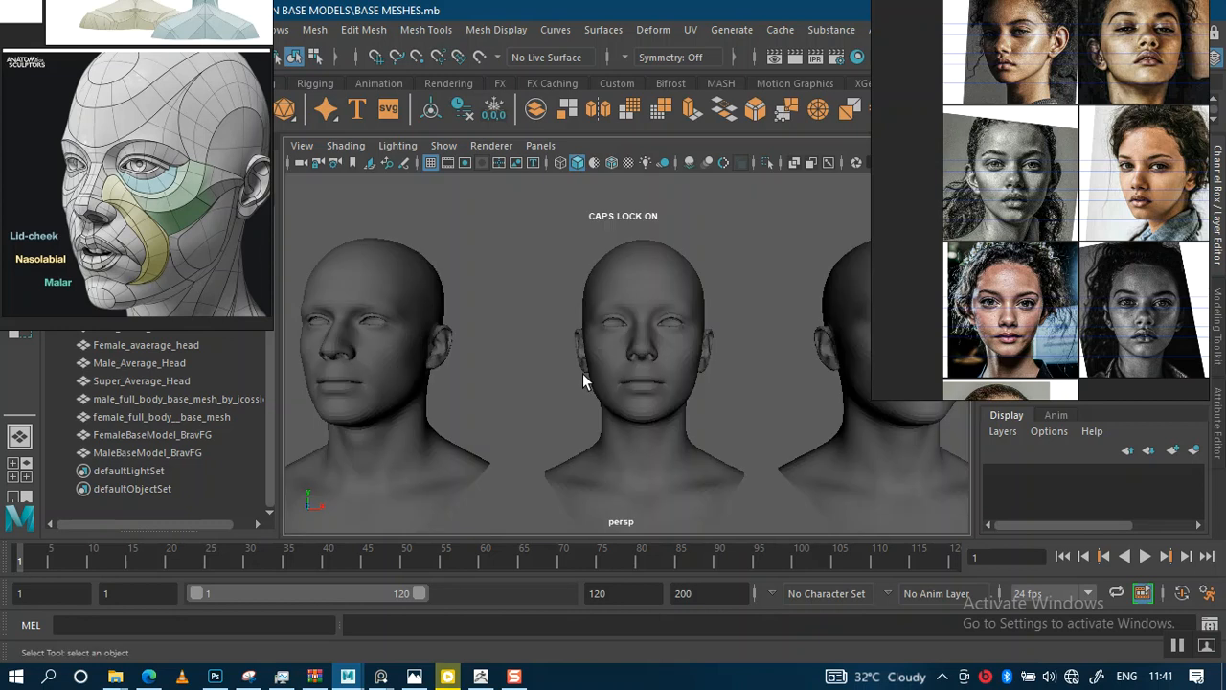
Move the anatomy reference image window beside the Maya viewport showing the base heads
scroll(566, 393, "down", 3)
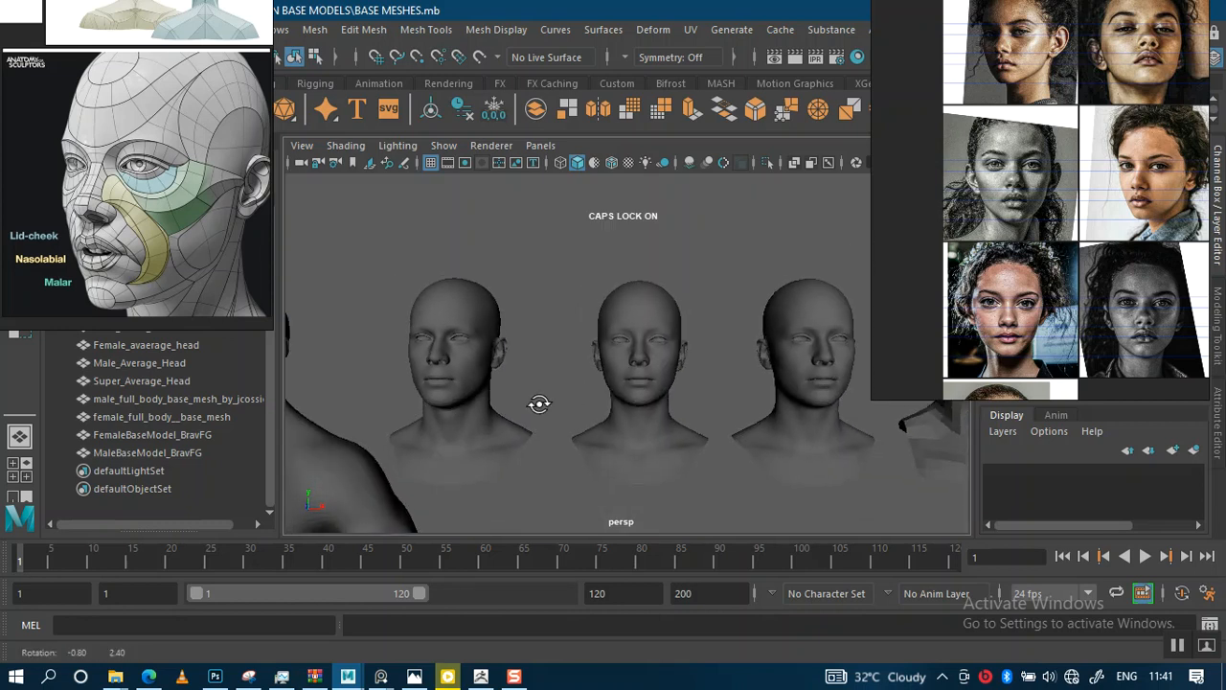
right_click_drag(535, 397, 534, 377, "alt")
middle_click_drag(534, 377, 506, 361, "alt")
right_click_drag(507, 361, 556, 415, "alt")
middle_click_drag(602, 385, 545, 358, "alt")
right_click_drag(544, 357, 574, 356, "alt")
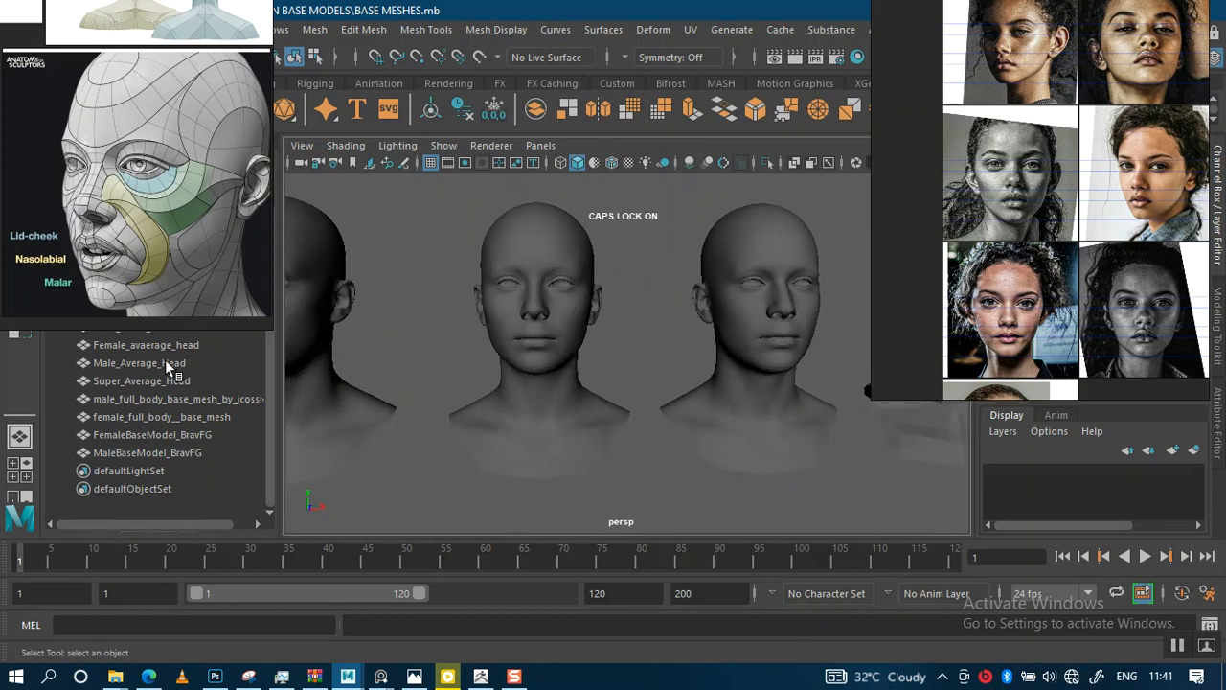
right_click_drag(122, 254, 1113, 297)
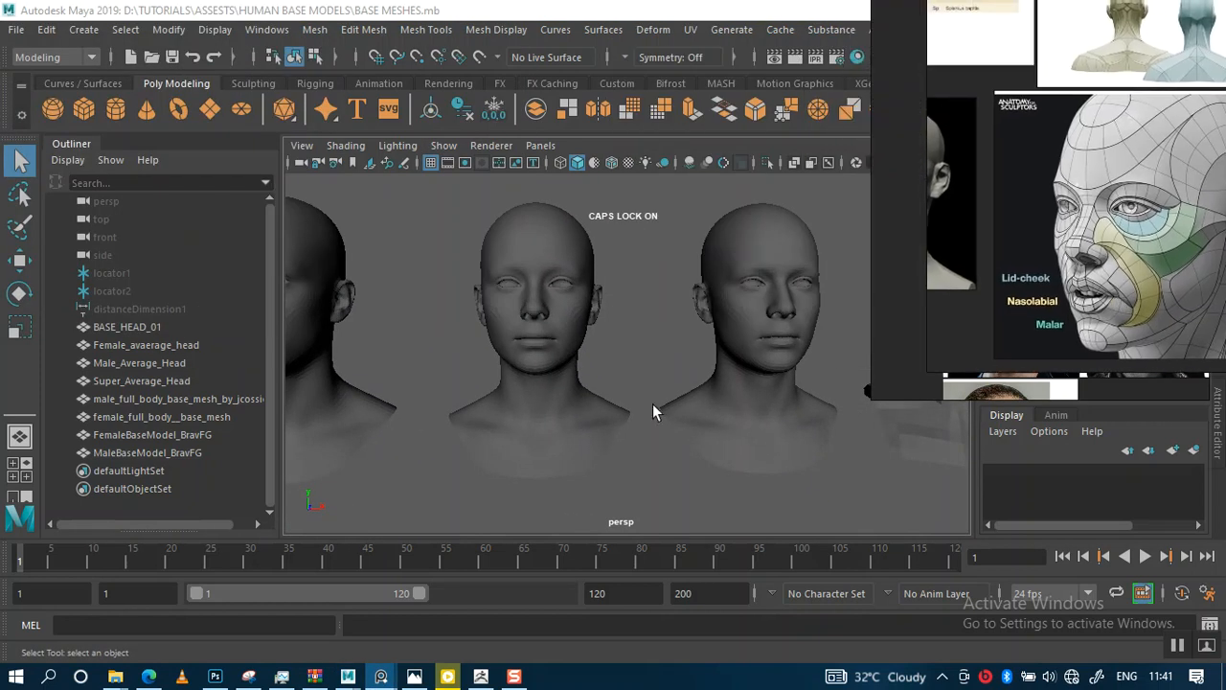
right_click_drag(594, 383, 538, 366, "alt")
middle_click_drag(537, 367, 533, 367, "alt")
Select locator1, locator2 and distanceDimension1 in the Outliner and unhide them
left_click(121, 275)
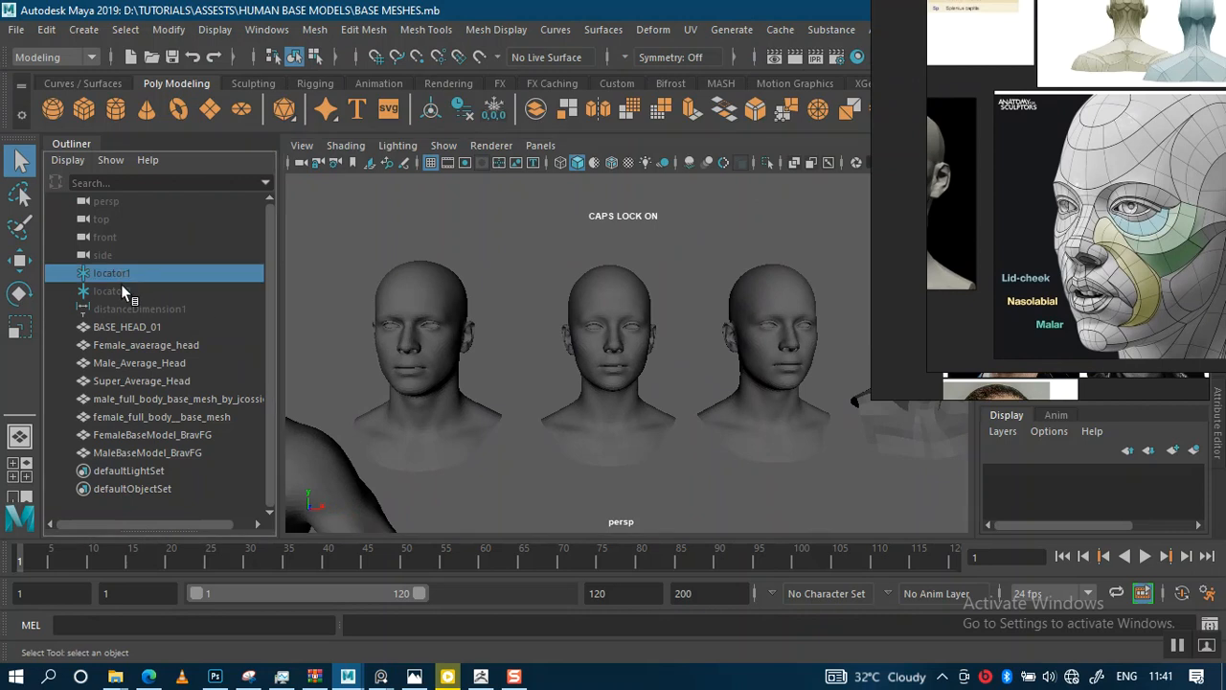
left_click(122, 292, "shift")
left_click(132, 309, "shift")
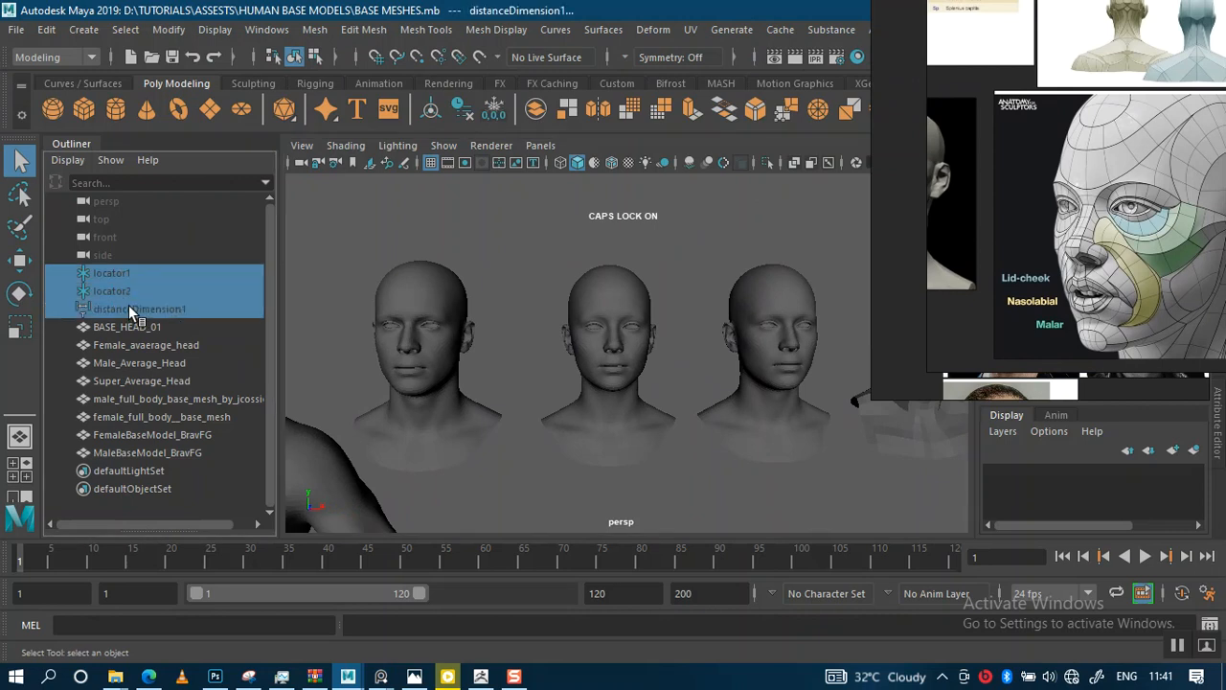
key("shift+h")
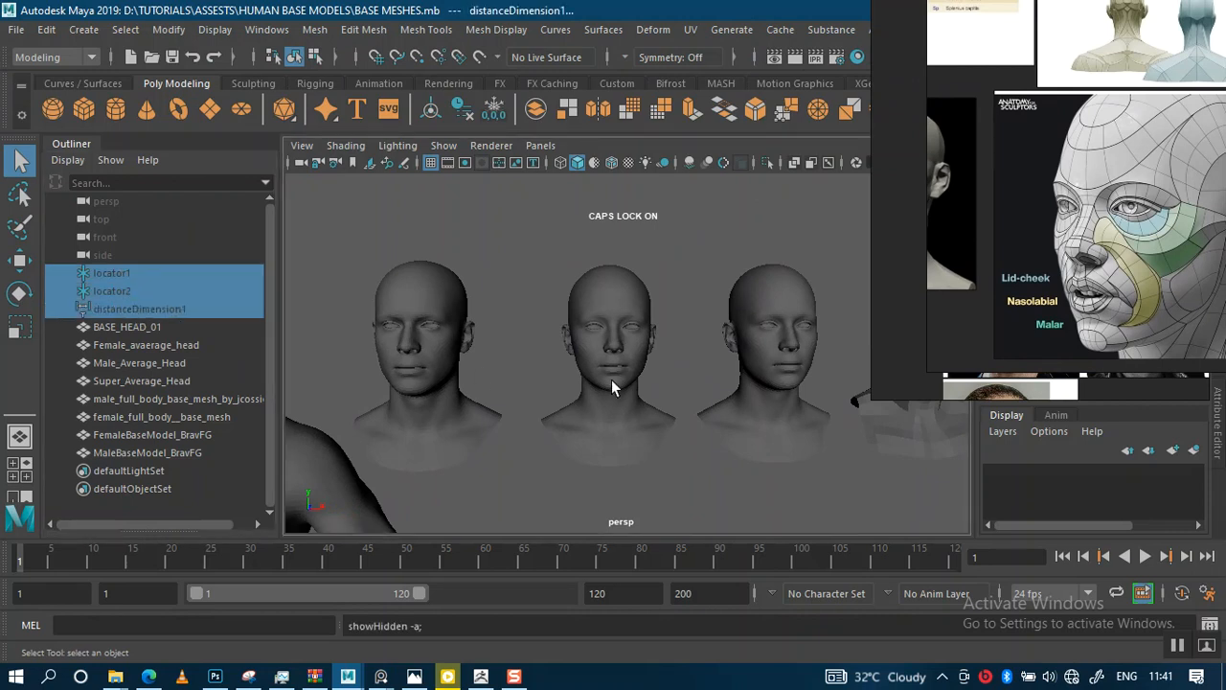
Examine the distance dimension and the row of base heads from different angles
scroll(545, 377, "down", 3)
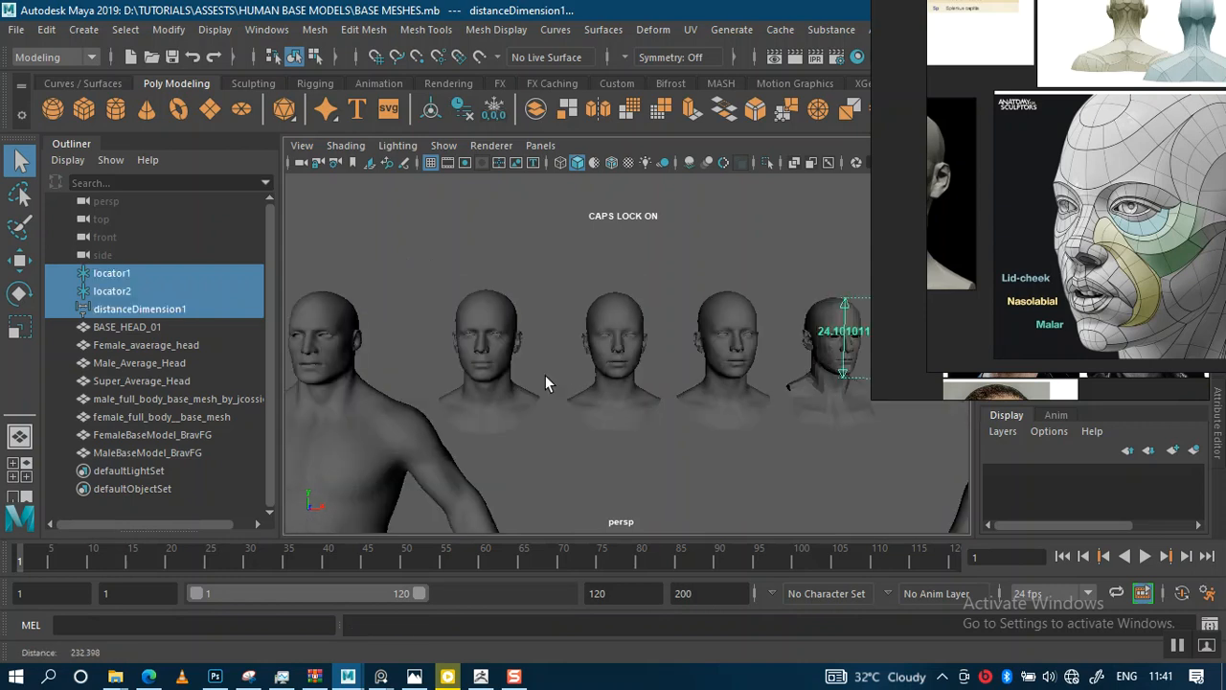
scroll(570, 330, "down", 3)
middle_click_drag(572, 332, 488, 339, "alt")
scroll(650, 364, "up", 1)
scroll(650, 364, "up", 4)
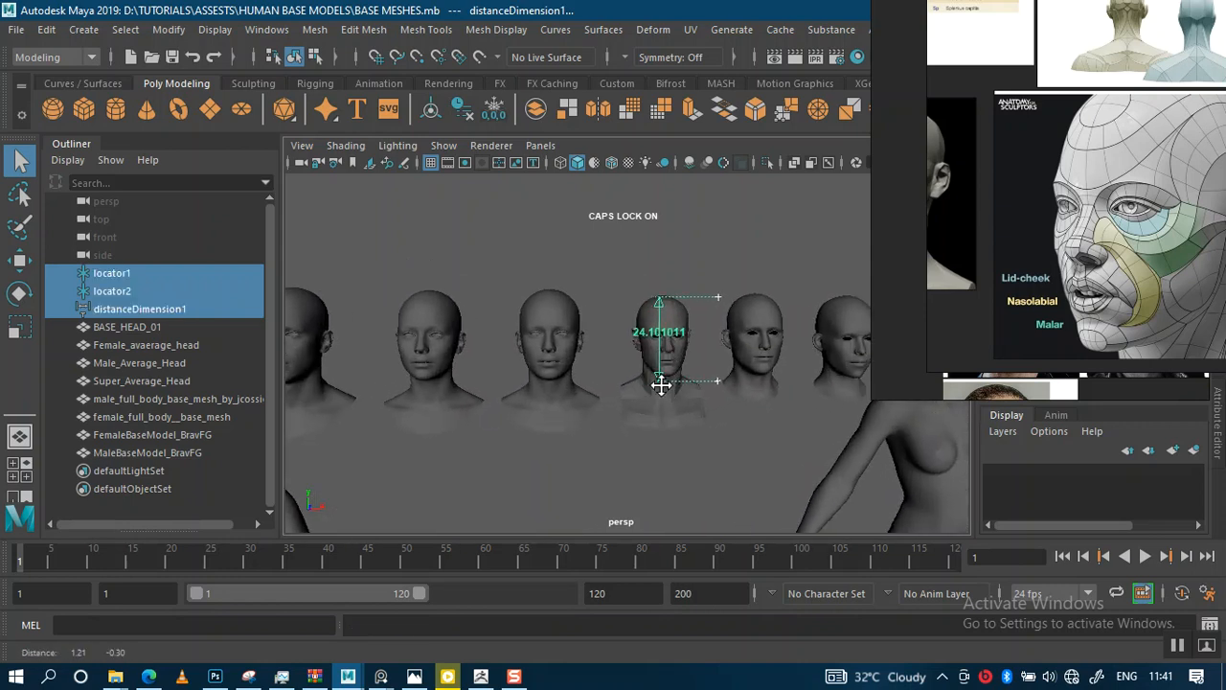
middle_click_drag(646, 377, 645, 408, "alt")
mouse_move(622, 369)
right_mouse_down("alt")
mouse_move(633, 387)
mouse_move(615, 360)
right_mouse_up("alt")
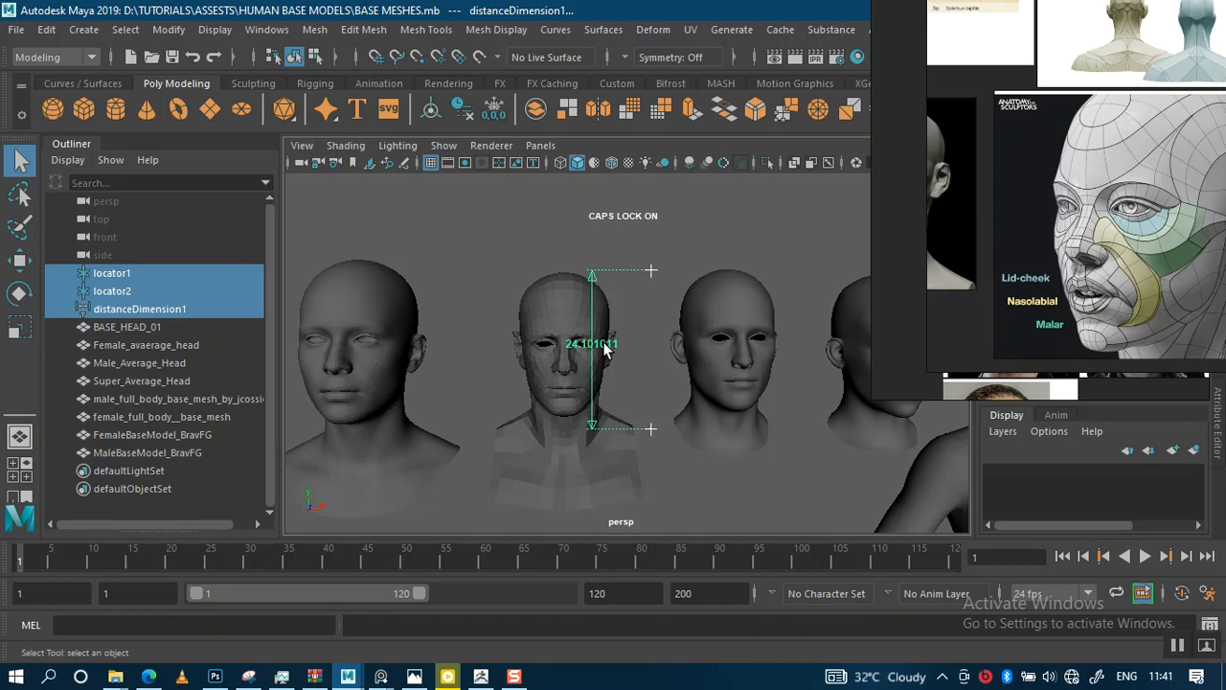
mouse_move(604, 349)
right_mouse_down("alt")
mouse_move(632, 340)
mouse_move(559, 339)
mouse_move(624, 364)
mouse_move(596, 359)
mouse_move(614, 387)
mouse_move(610, 330)
mouse_move(666, 360)
mouse_move(658, 374)
mouse_move(591, 355)
right_mouse_up("alt")
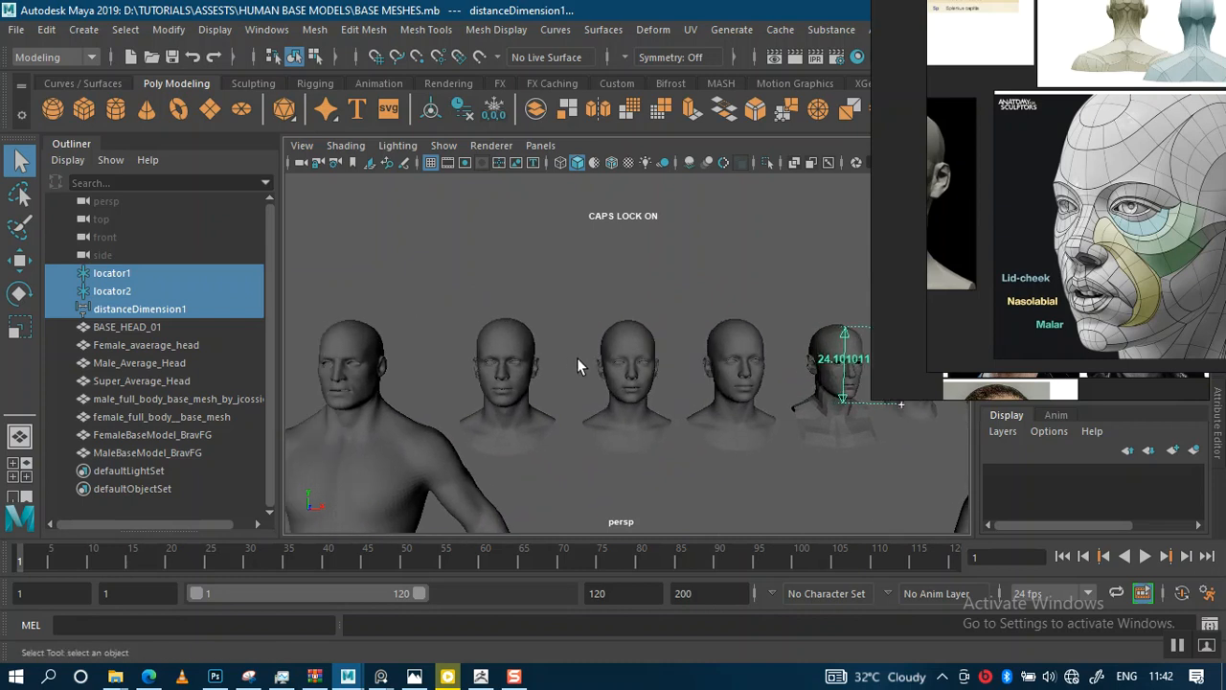
middle_click_drag(578, 366, 499, 351, "alt")
right_click_drag(496, 351, 525, 413, "alt")
middle_click_drag(525, 413, 477, 367, "alt")
right_click_drag(477, 367, 570, 430, "alt")
middle_click_drag(570, 431, 588, 403, "alt")
right_click_drag(575, 389, 616, 408, "alt")
middle_click_drag(622, 388, 622, 387, "alt")
right_click_drag(622, 386, 629, 421, "alt")
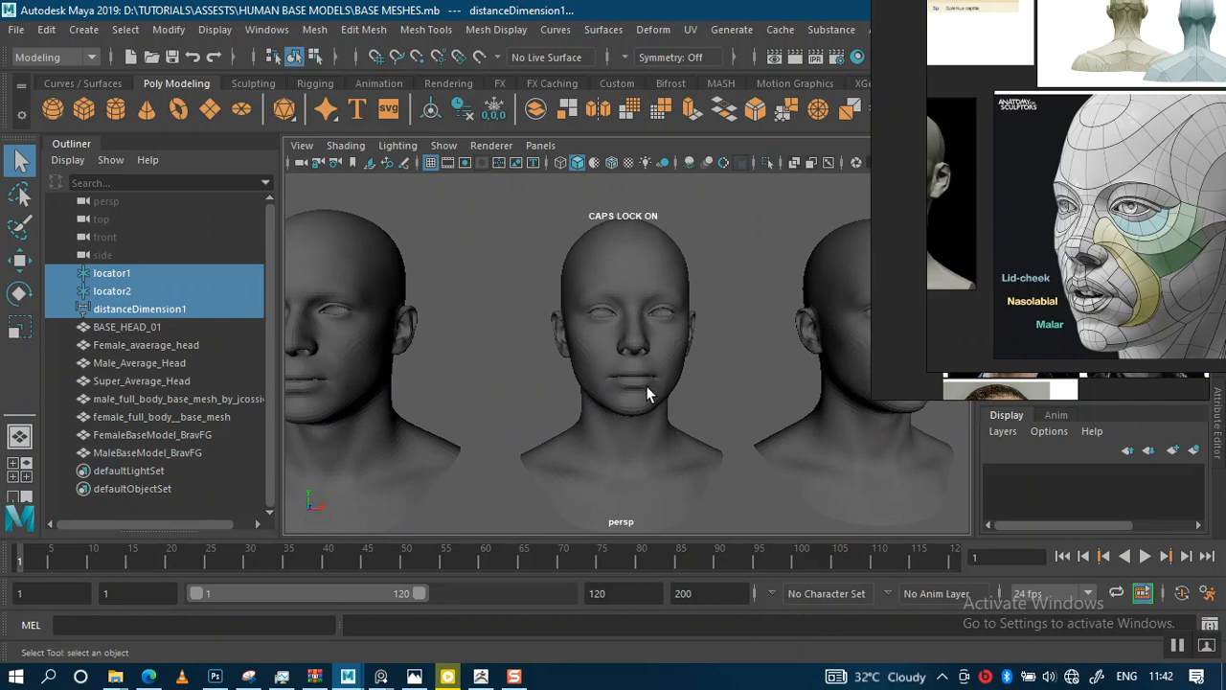
right_click_drag(694, 399, 655, 361, "alt")
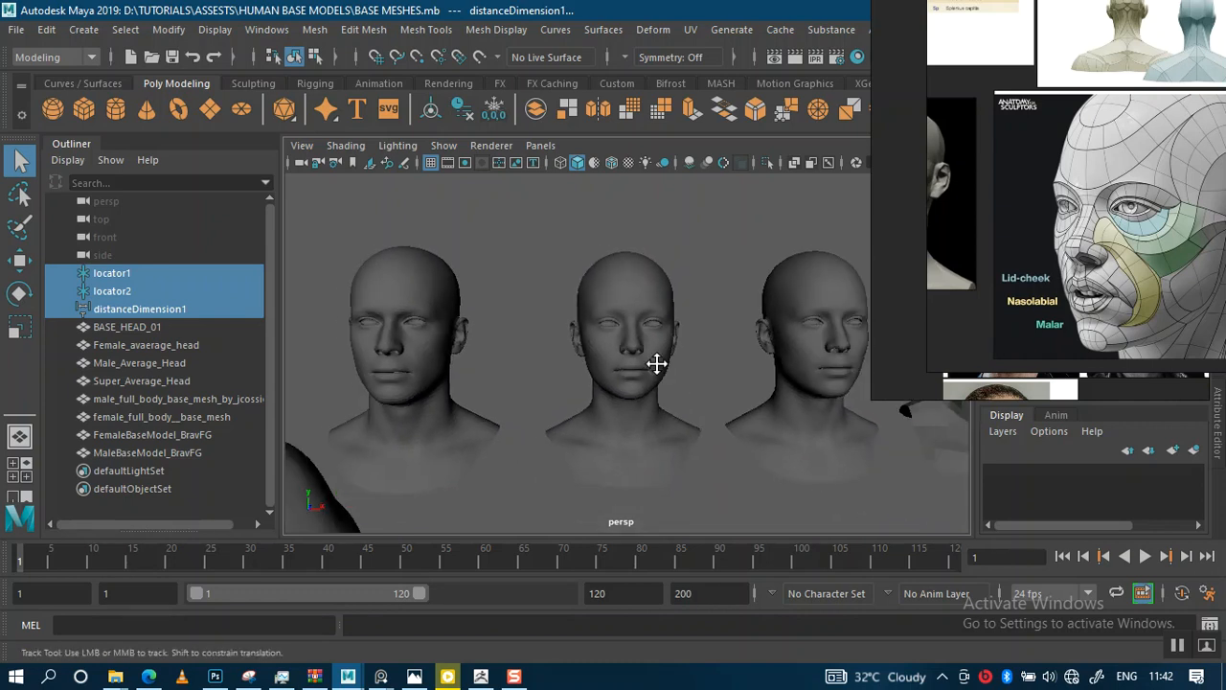
middle_click_drag(656, 363, 639, 362, "alt")
left_click_drag(640, 370, 649, 405, "alt")
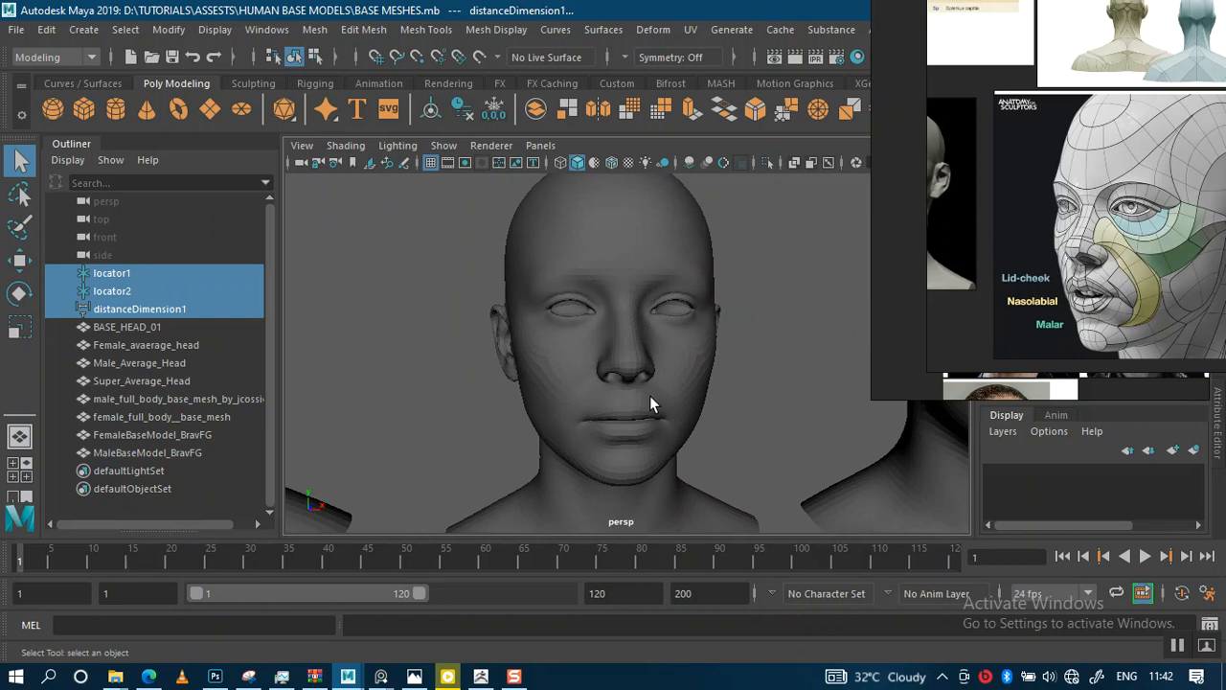
right_click_drag(650, 396, 629, 370, "alt")
middle_click_drag(629, 370, 615, 383, "alt")
right_click_drag(615, 383, 605, 375, "alt")
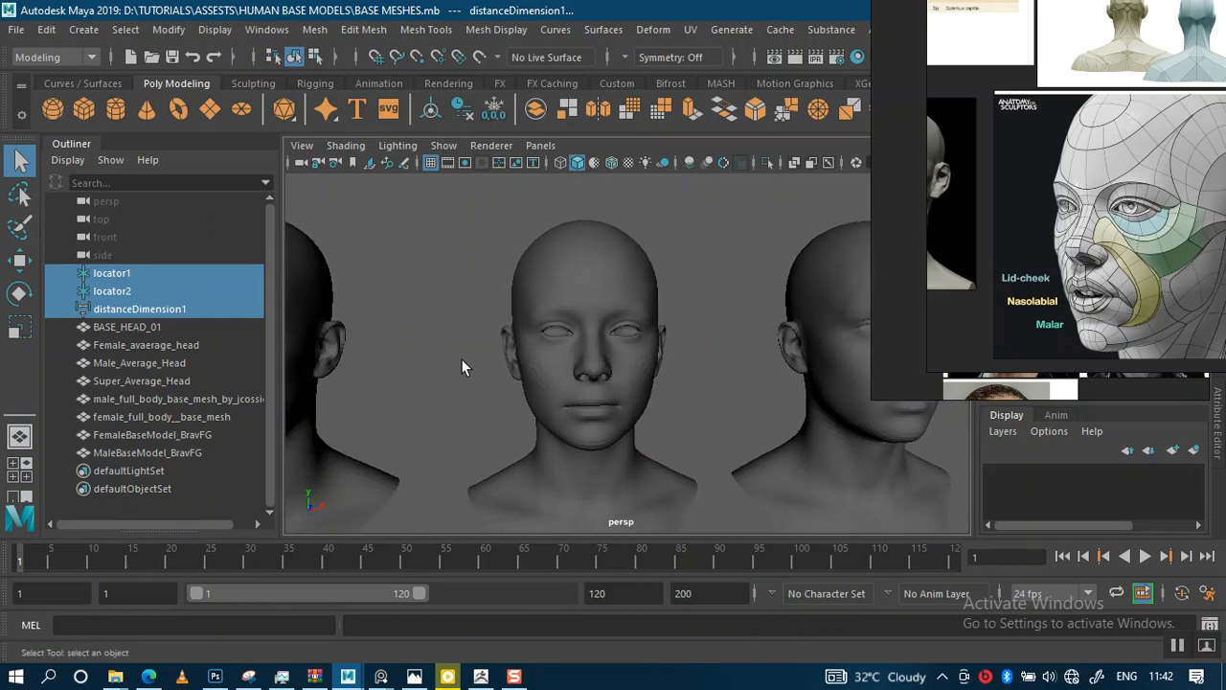
Hide the selected locators and distance dimension again
key("ctrl+h")
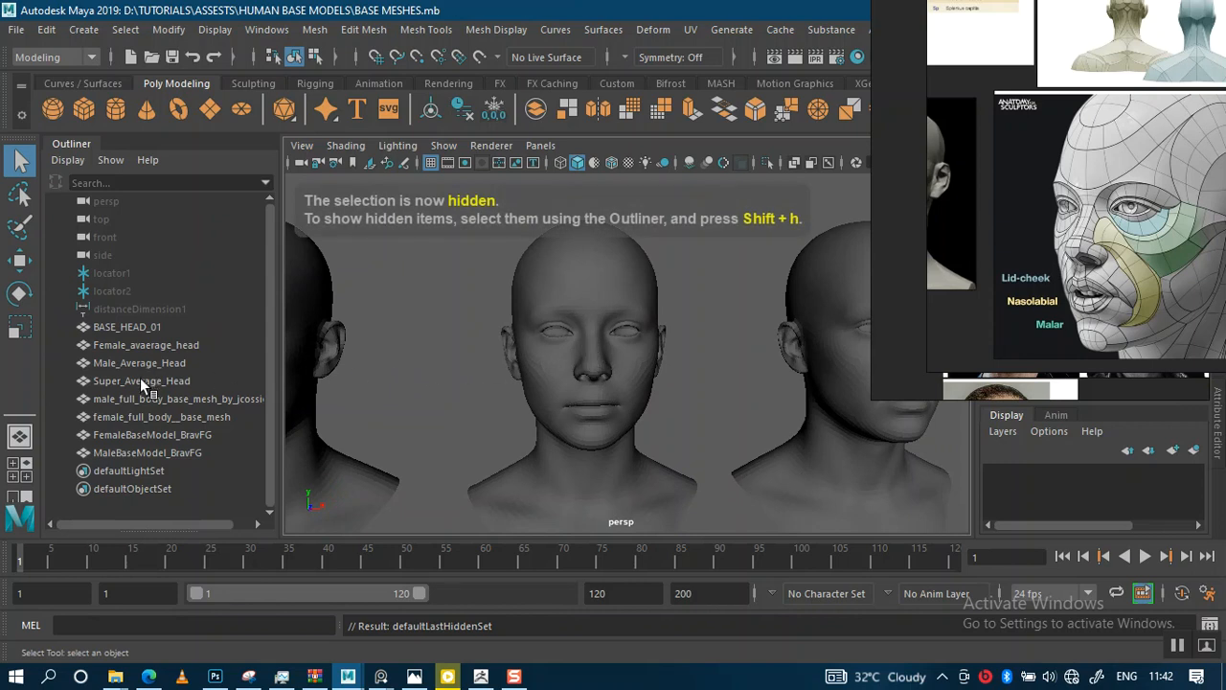
mouse_move(553, 358)
right_mouse_down("alt")
mouse_move(567, 360)
mouse_move(542, 360)
right_mouse_up("alt")
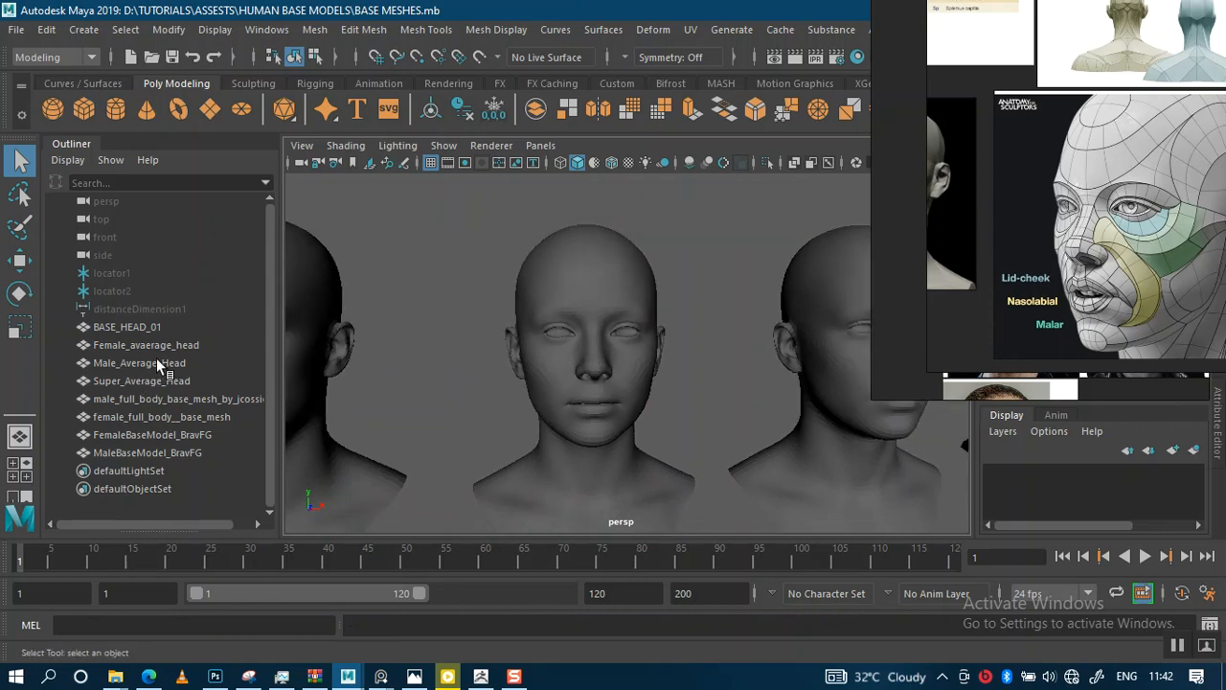
Select the Female_avaerage_head mesh and open Export Selection for it
left_click(134, 347)
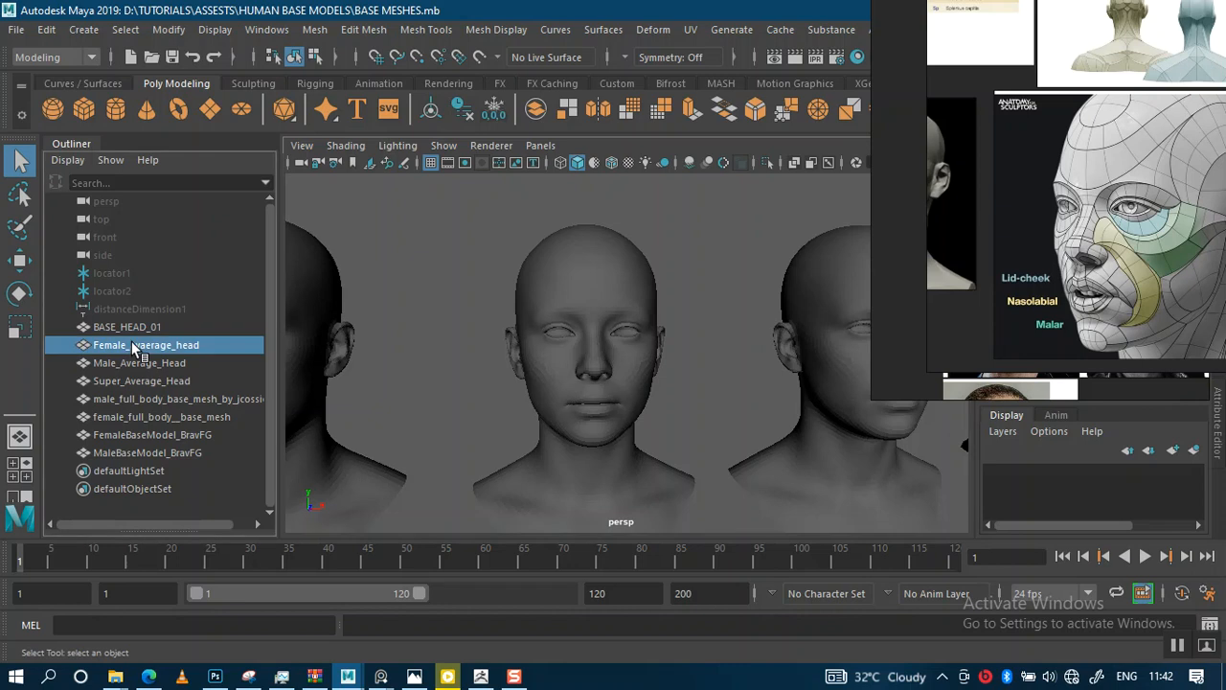
right_click_drag(568, 353, 575, 400, "alt")
left_click_drag(576, 401, 593, 377, "alt")
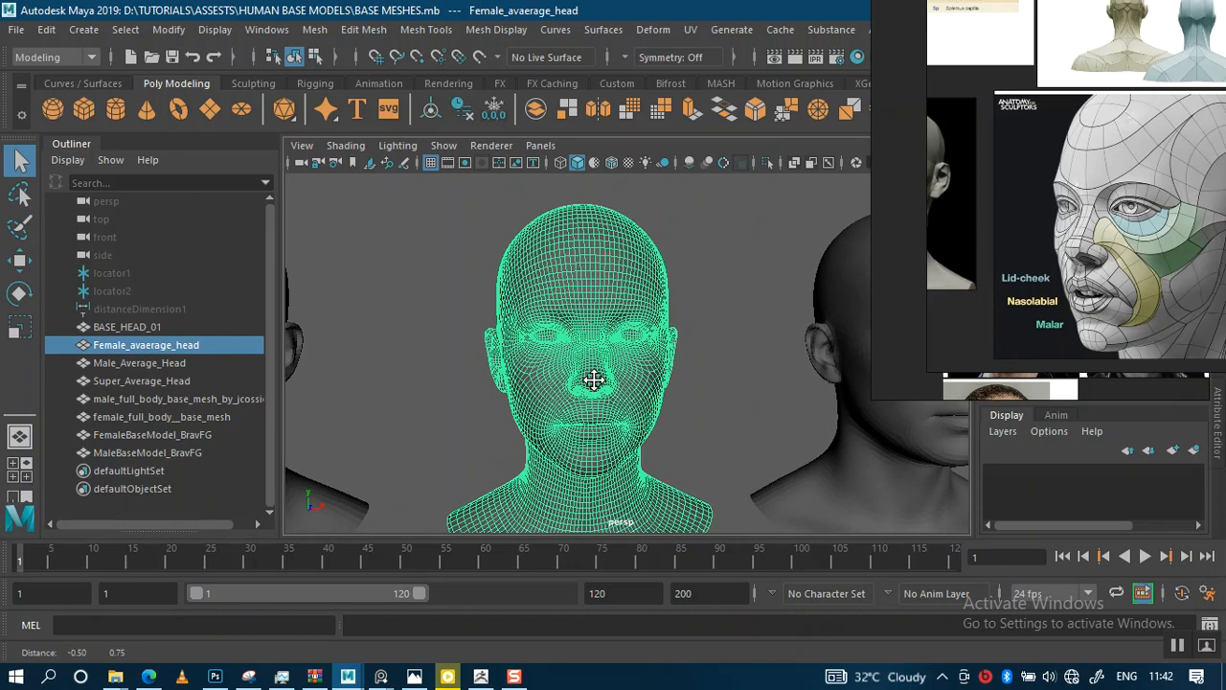
middle_click_drag(593, 378, 601, 351, "alt")
right_click_drag(602, 351, 577, 330, "alt")
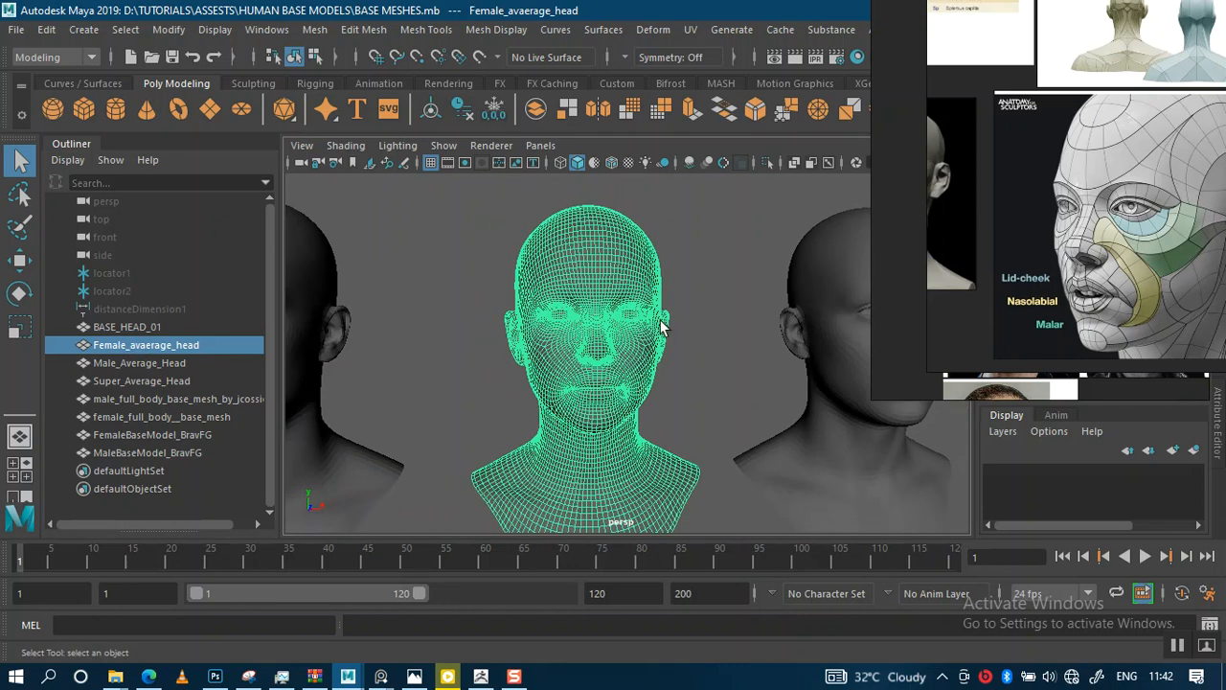
left_click(685, 326)
left_click_drag(670, 336, 552, 351, "alt")
left_click(584, 346)
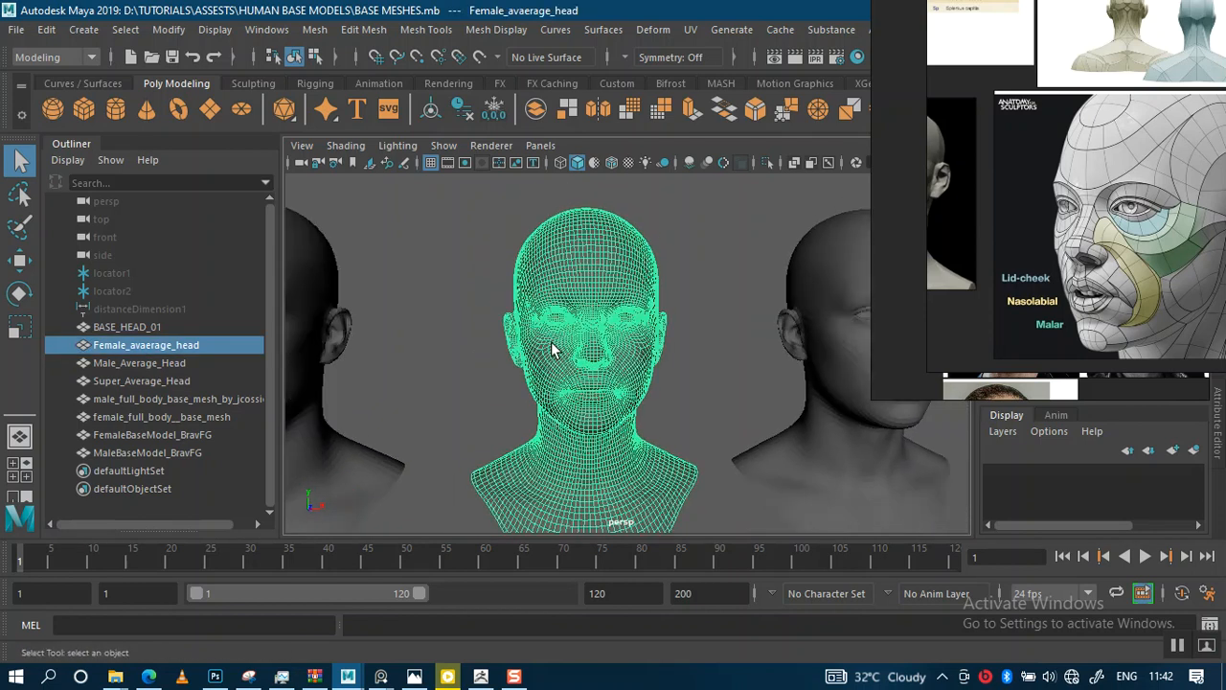
left_click(13, 30)
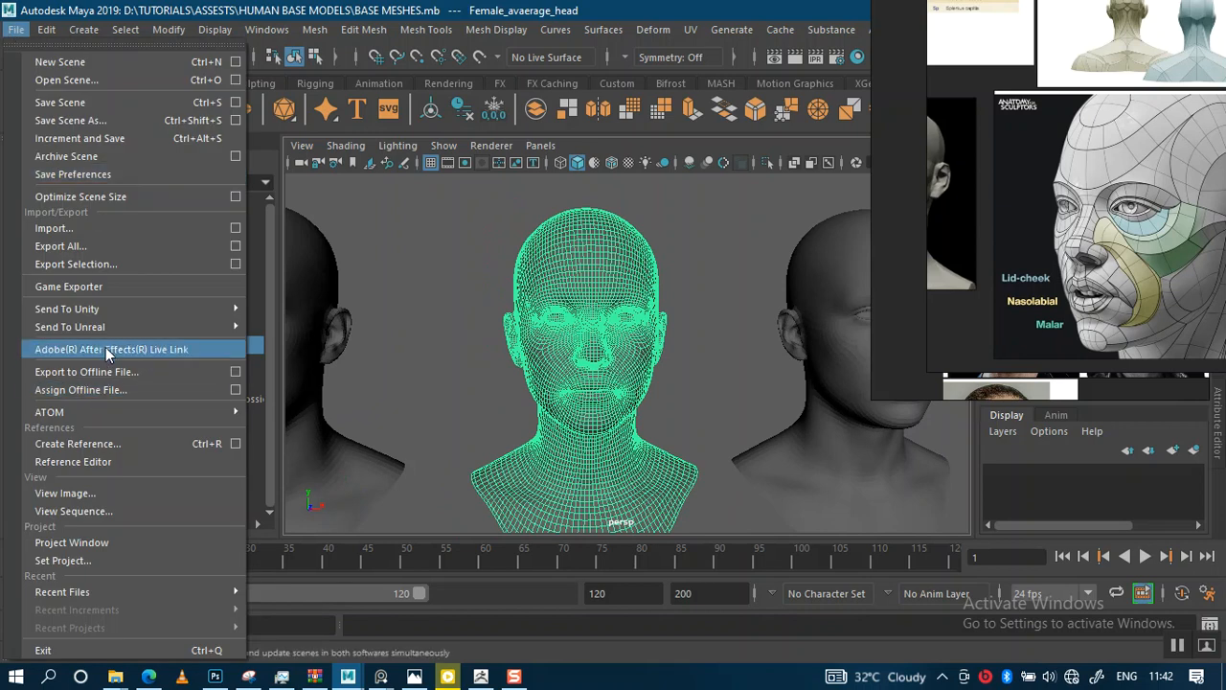
left_click(337, 333)
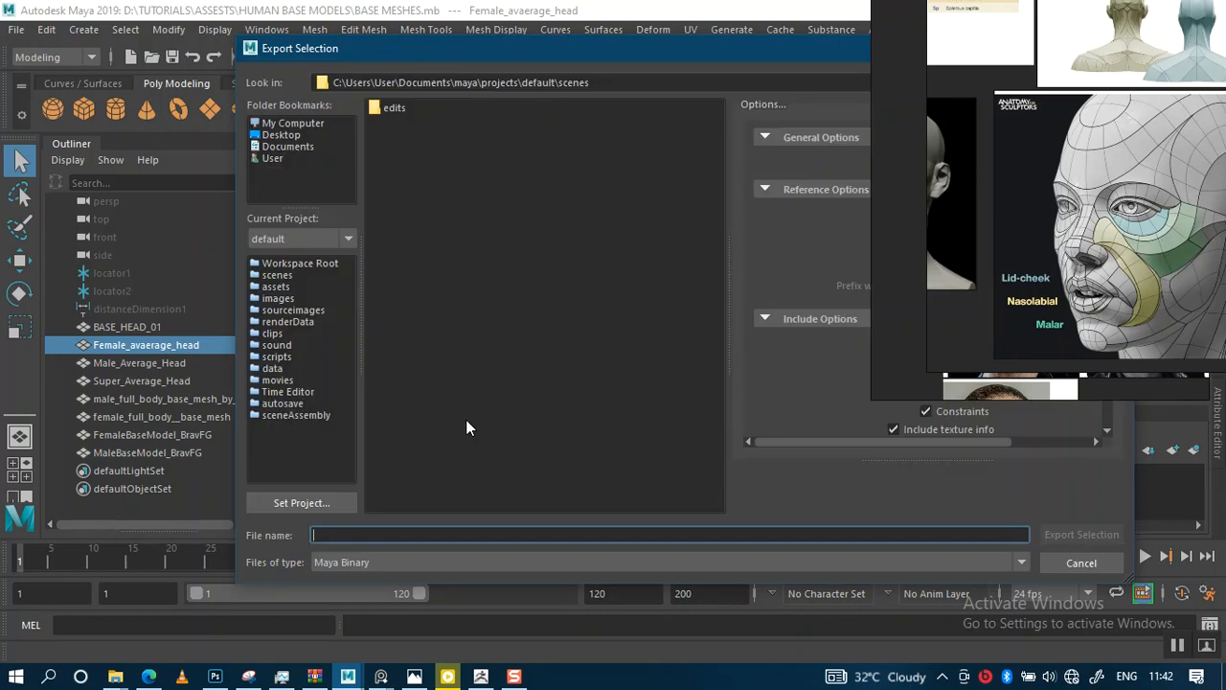
Bring up the REF folder window and go up to the GAL PINTEREST folder
mouse_move(115, 676)
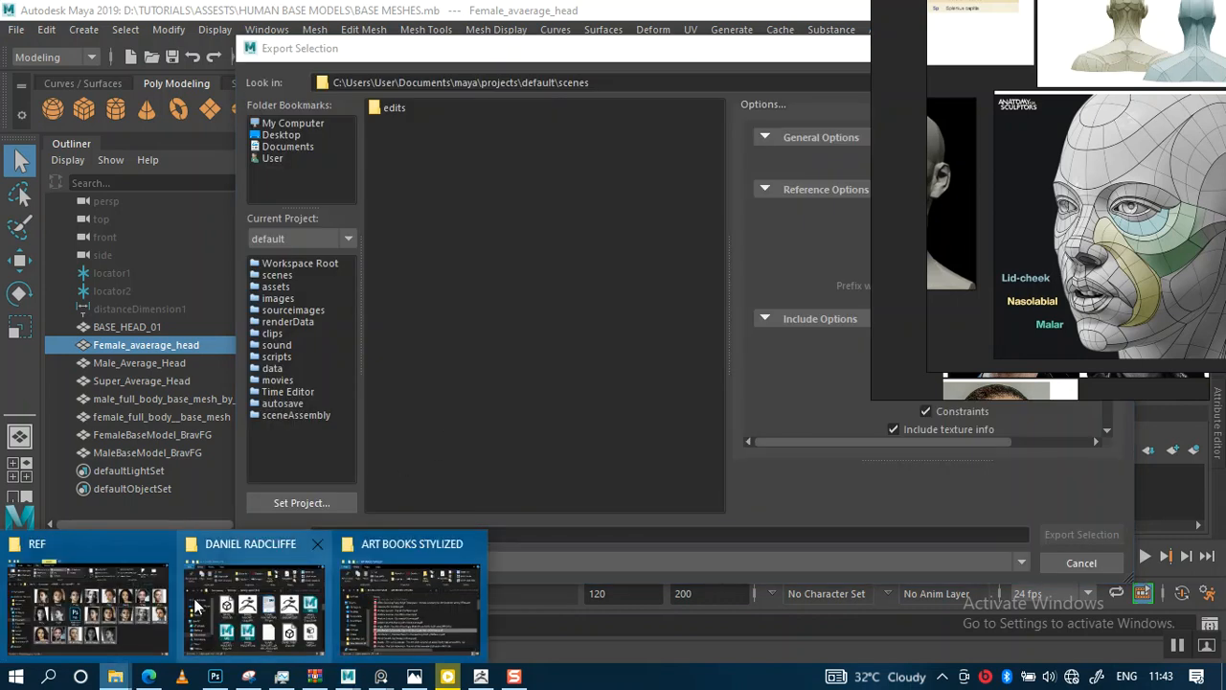
left_click(82, 603)
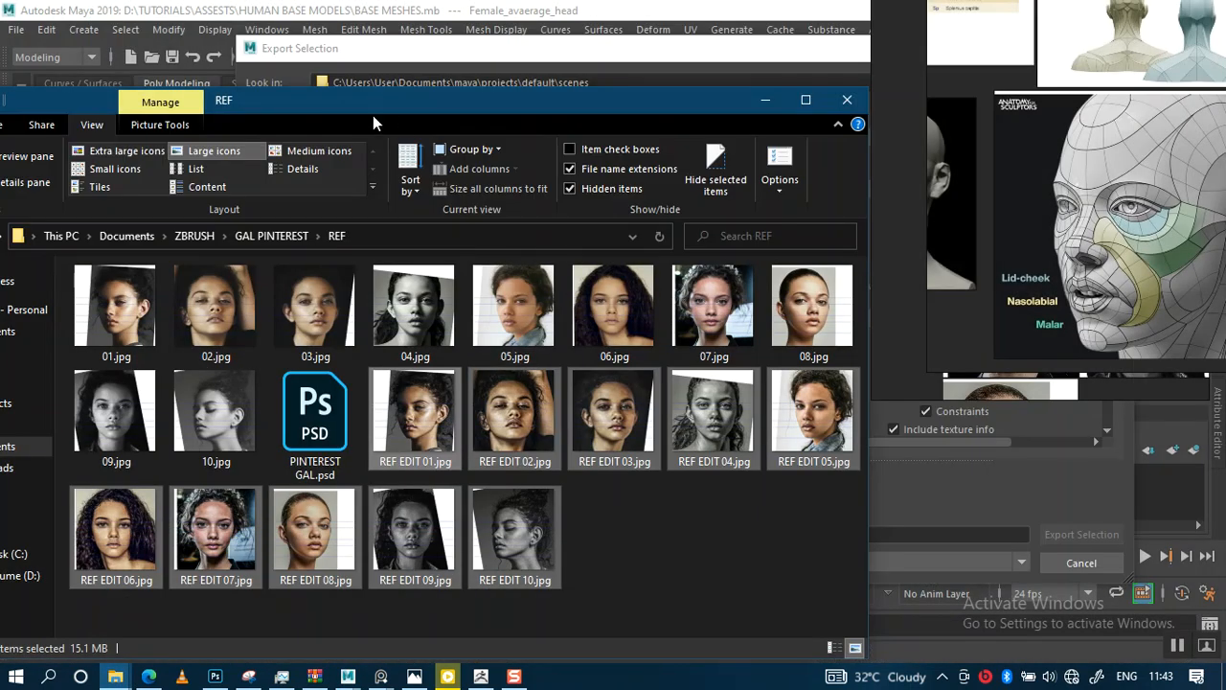
left_click_drag(373, 113, 542, 132)
left_click(99, 255)
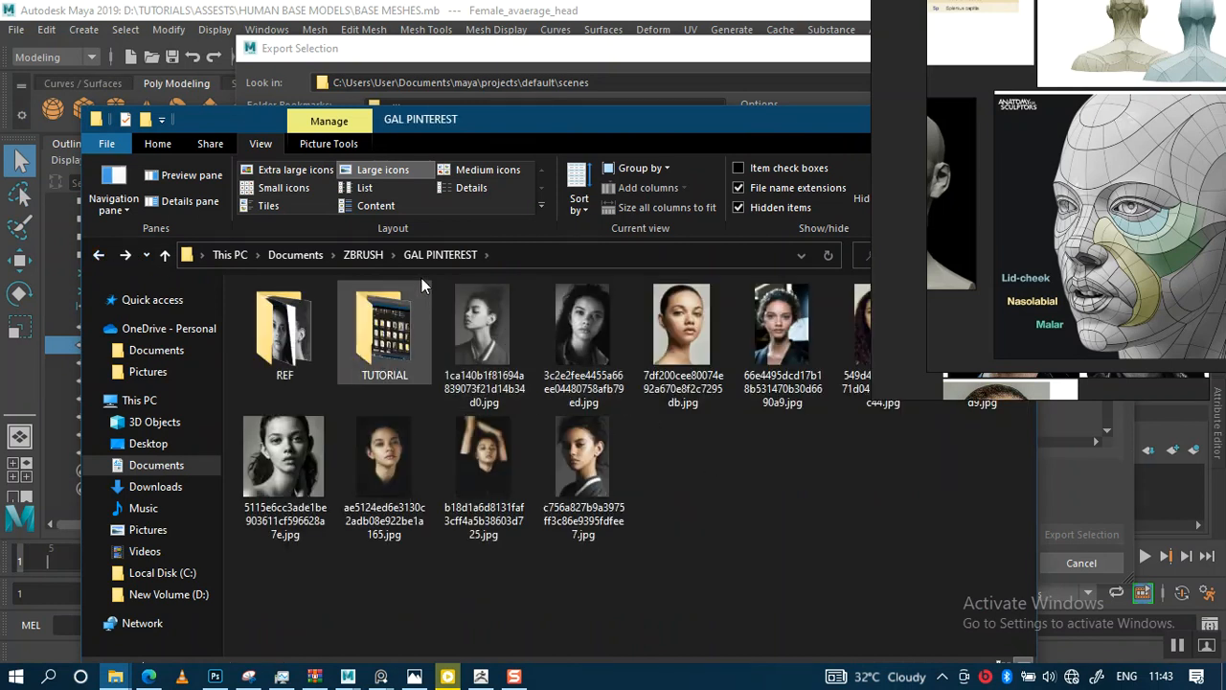
Create a new folder named ZIMPORT inside GAL PINTEREST
left_click(170, 143)
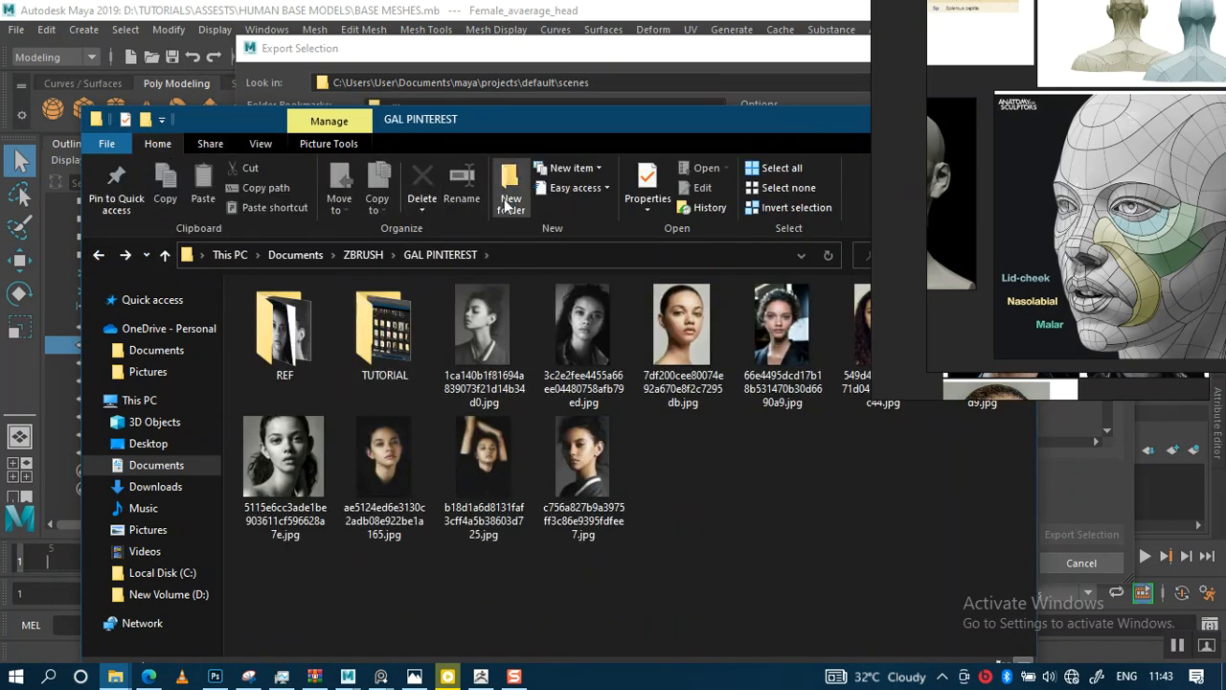
key("ctrl+shift+n")
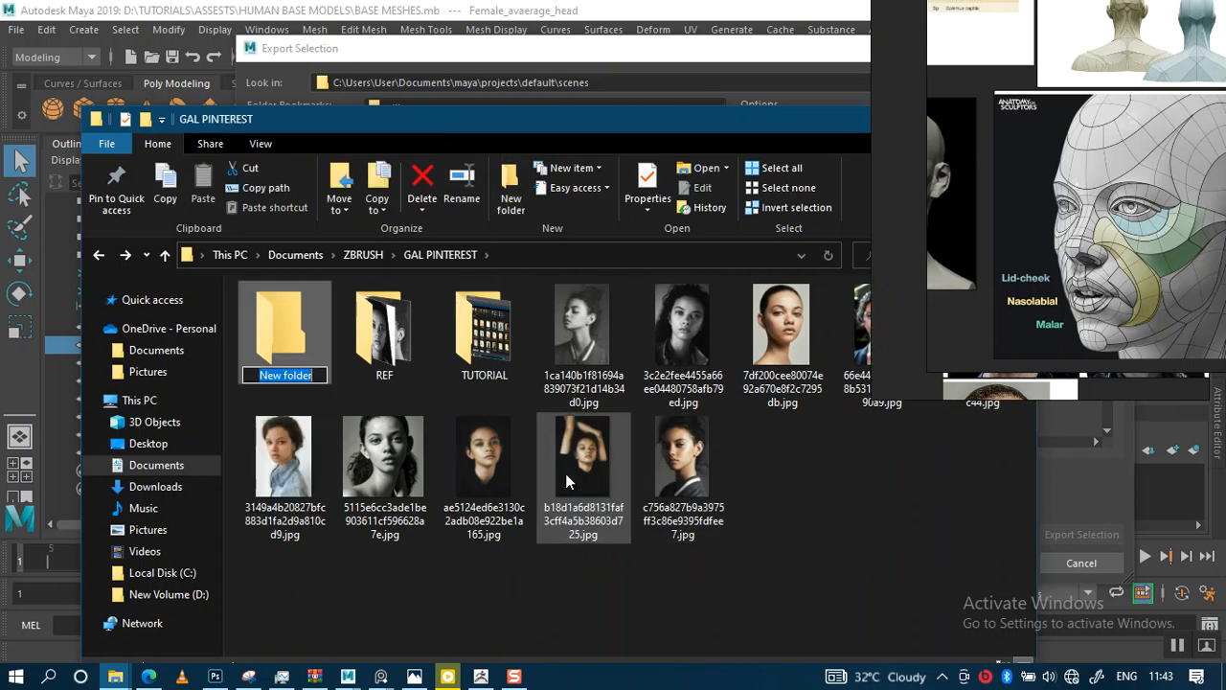
type("zimp")
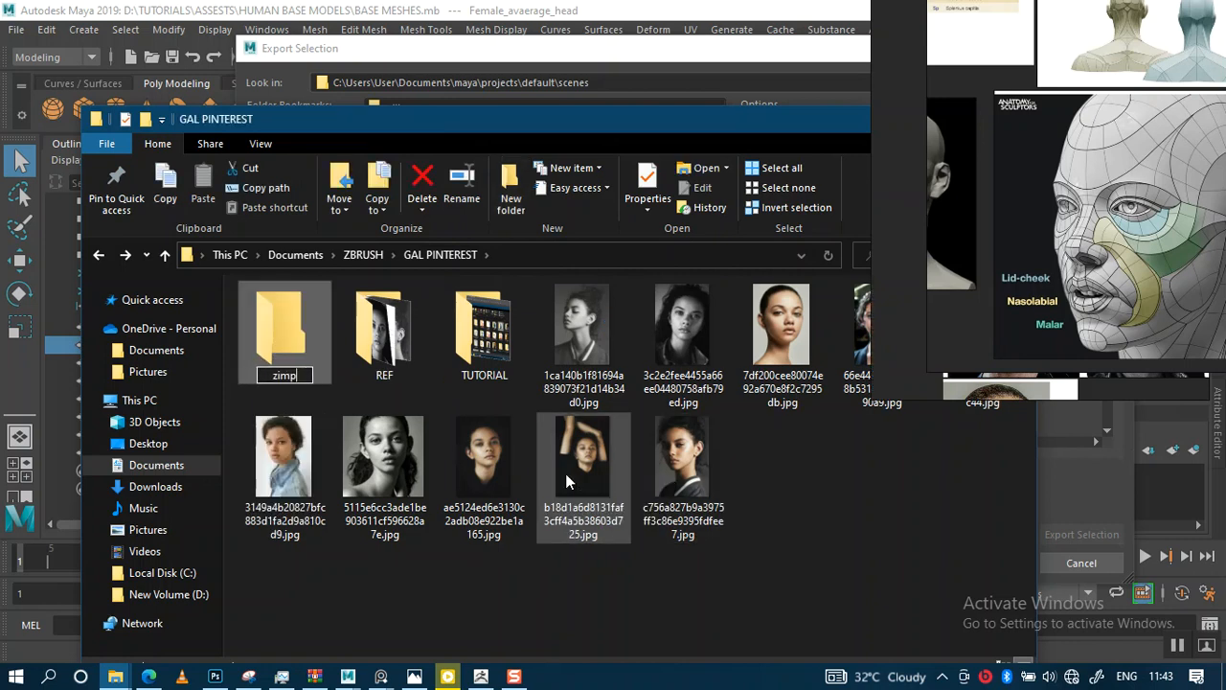
key("BackSpace")
key("BackSpace")
key("BackSpace")
key("BackSpace")
key("BackSpace")
type("IMPORT")
key("Return")
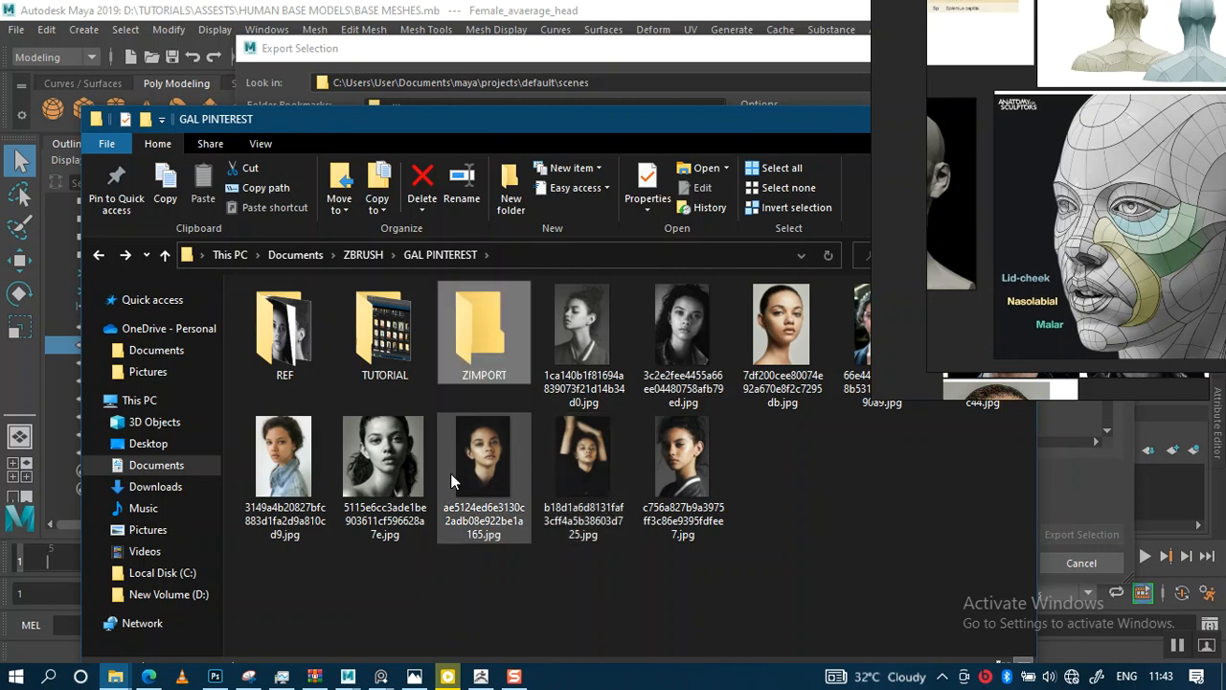
Open the ZIMPORT folder, copy its path and paste it as the Export Selection dialog's look-in location
double_click(471, 335)
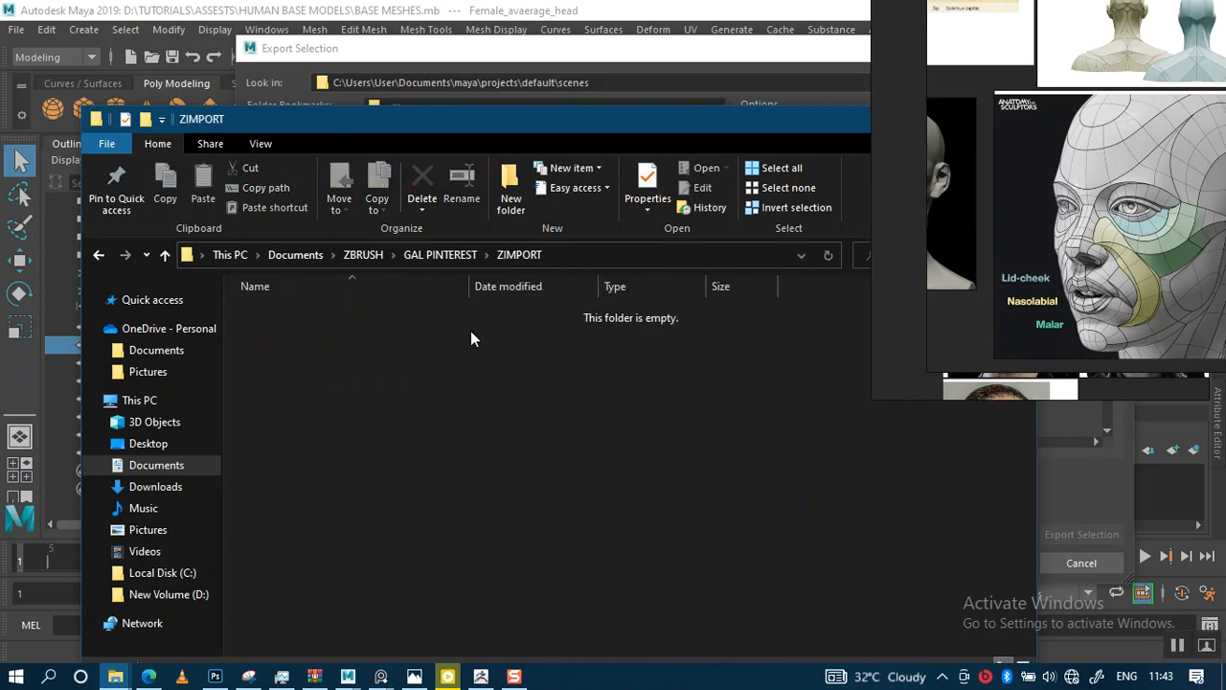
left_click(573, 251)
key("ctrl+c")
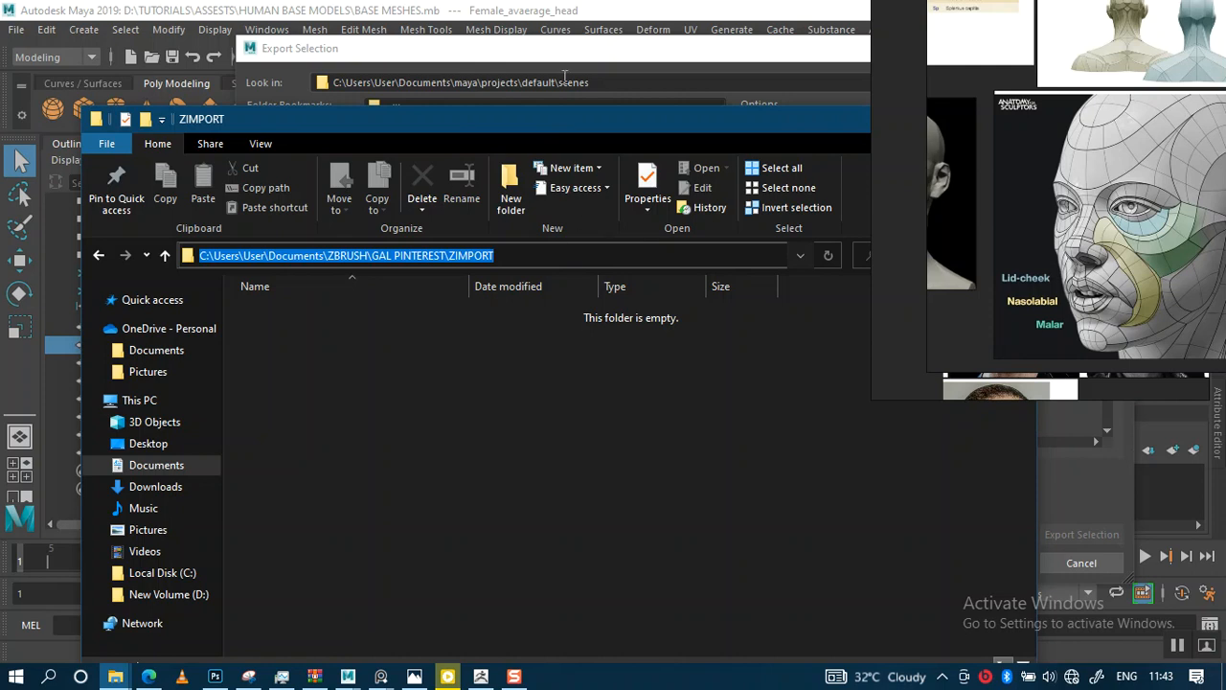
left_click(564, 76)
left_click_drag(590, 82, 205, 83)
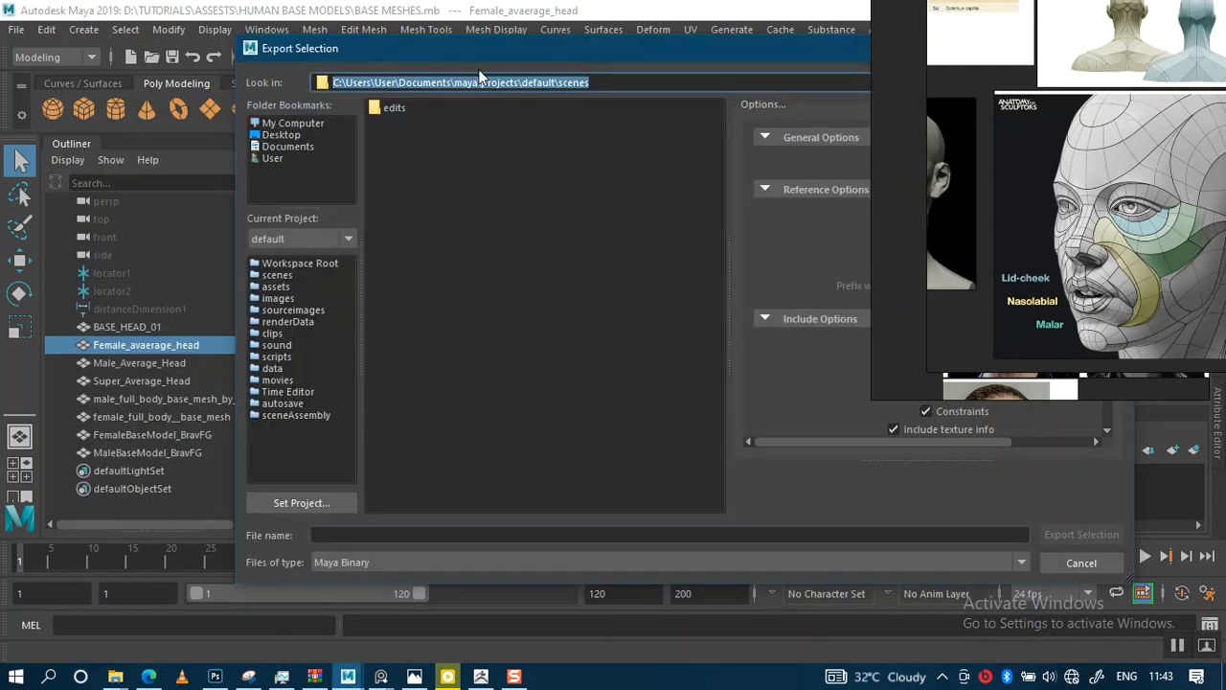
key("ctrl+v")
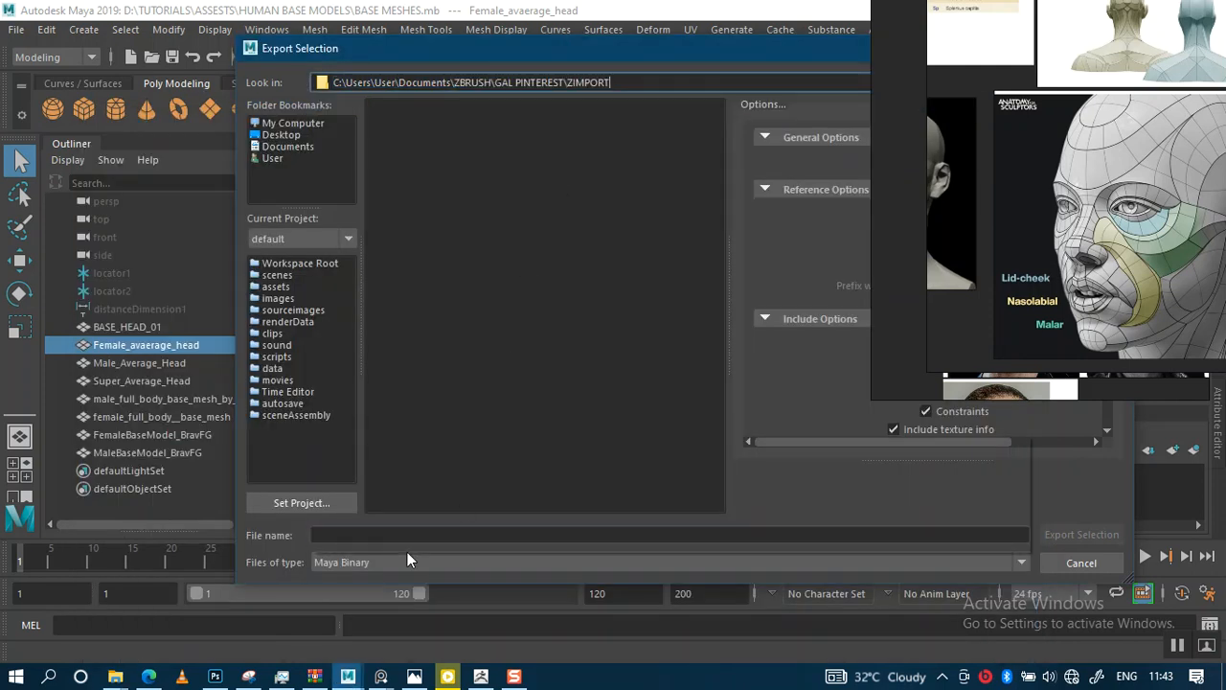
Export the selected head as OBJexport with the file name GAL HEAD
left_click(407, 554)
left_click(355, 539)
left_click(362, 535)
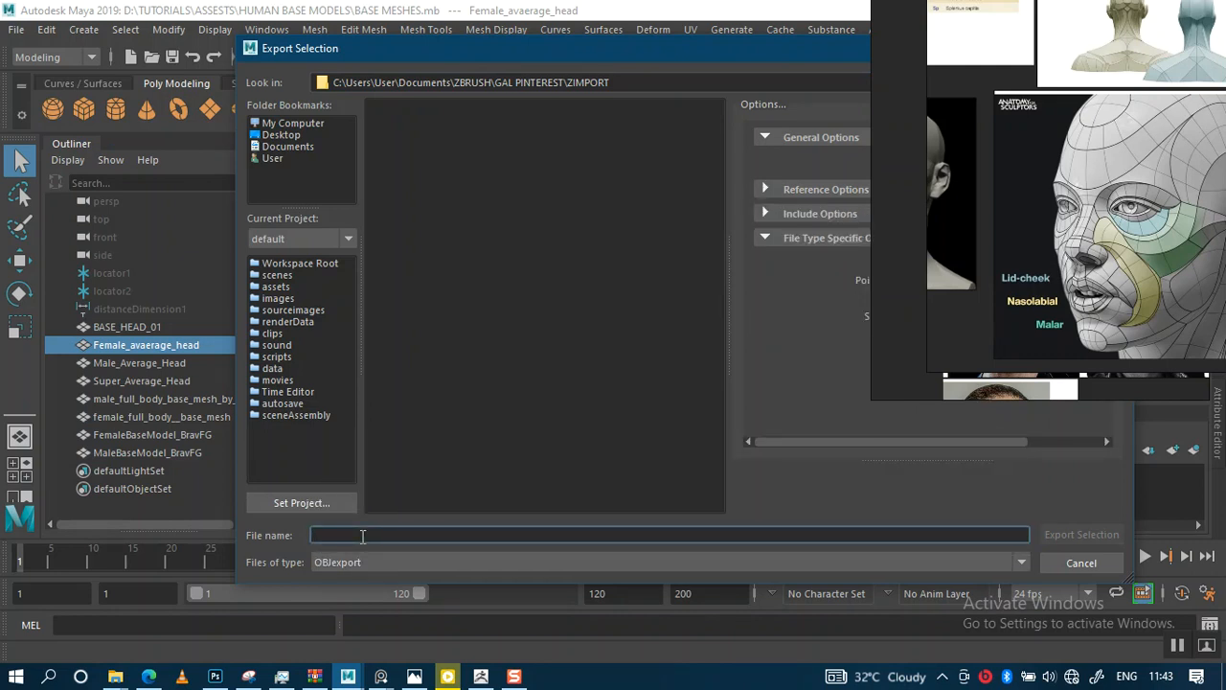
type("GAL HEAD")
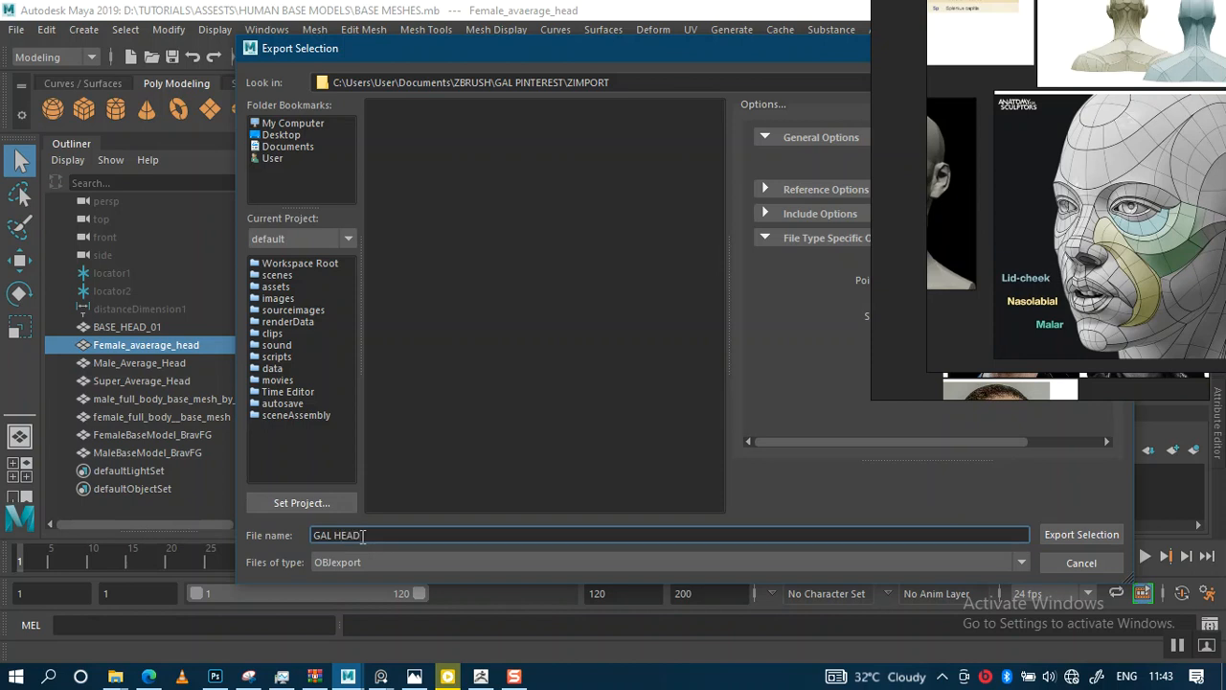
key("Return")
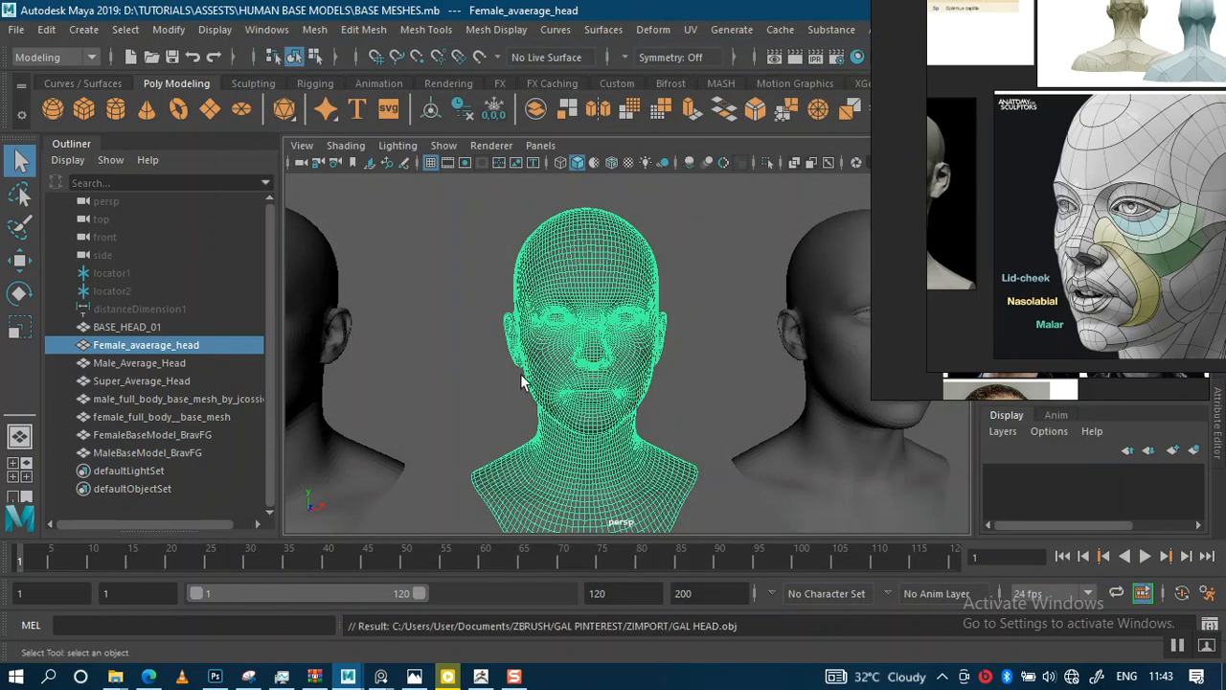
Switch to ZBrush and close the LightBox browser
left_click(488, 679)
key("comma")
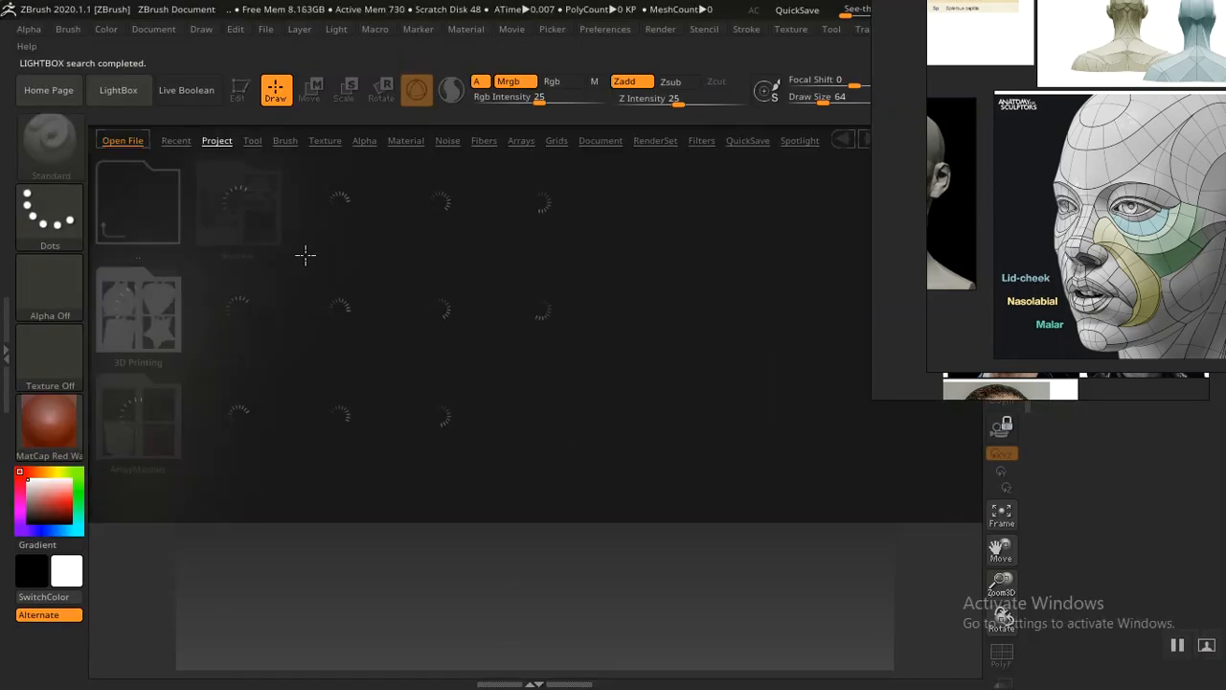
left_click(123, 95)
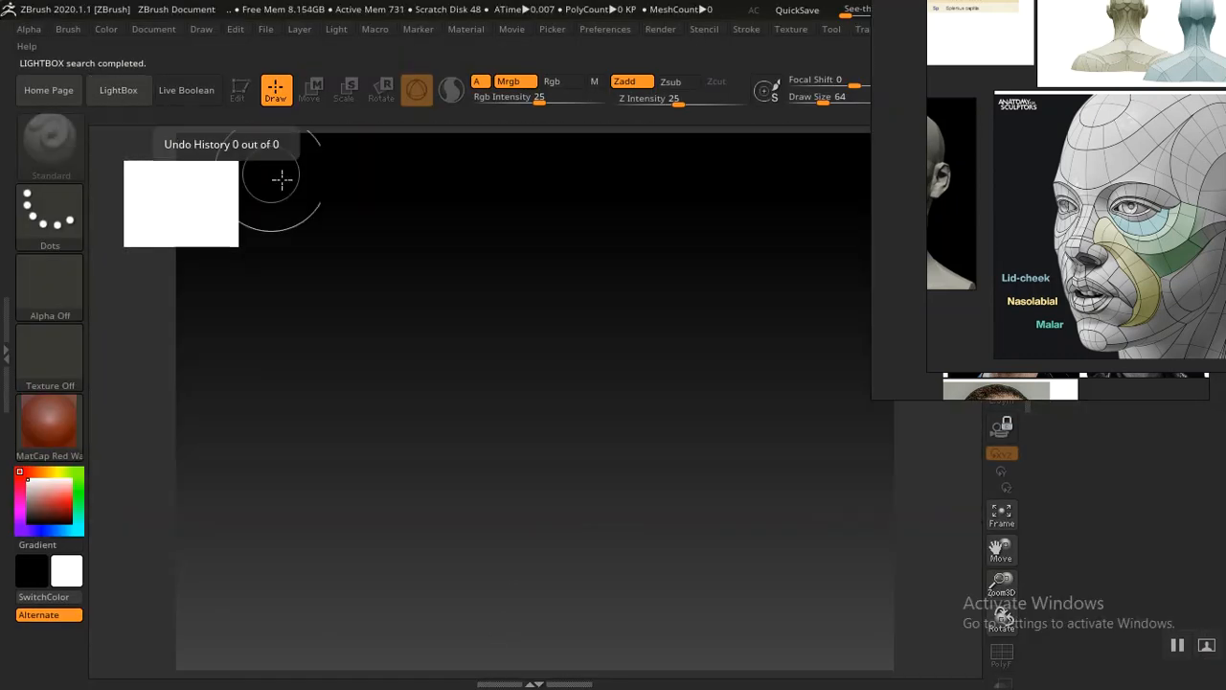
Move the reference image windows aside and draw a Cylinder3D on the canvas
left_click_drag(1223, 242, 400, 226)
left_click_drag(1135, 213, 287, 173)
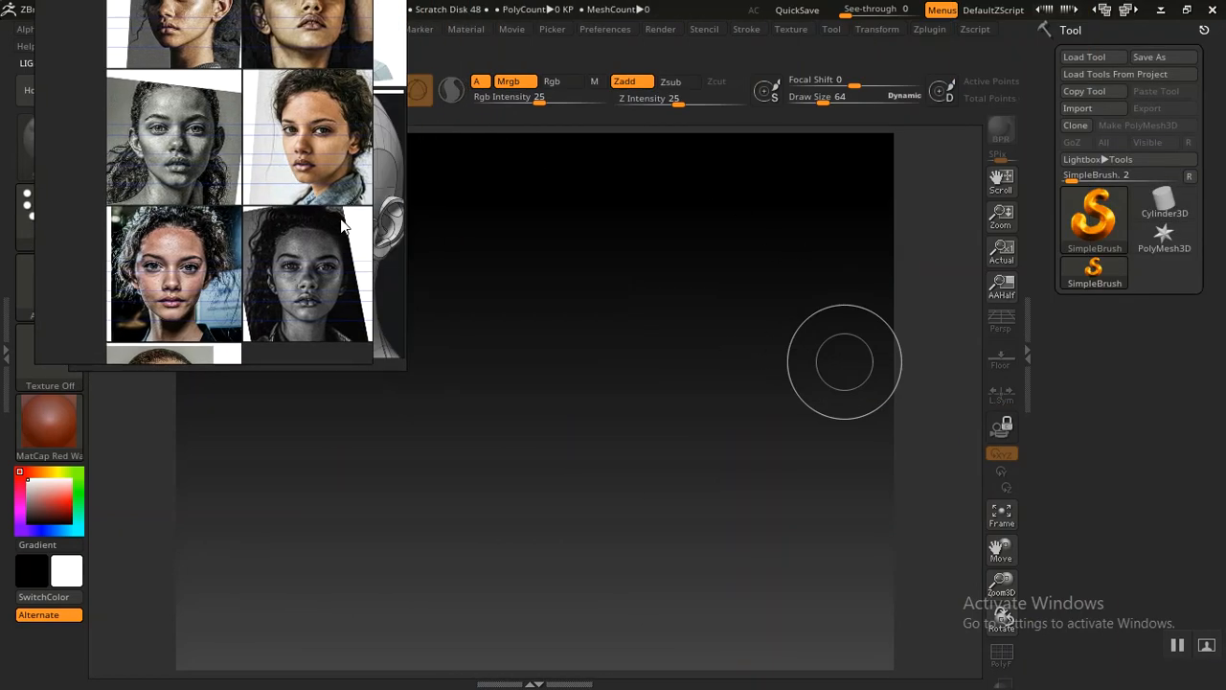
left_click_drag(340, 223, 333, 225)
left_click(1175, 207)
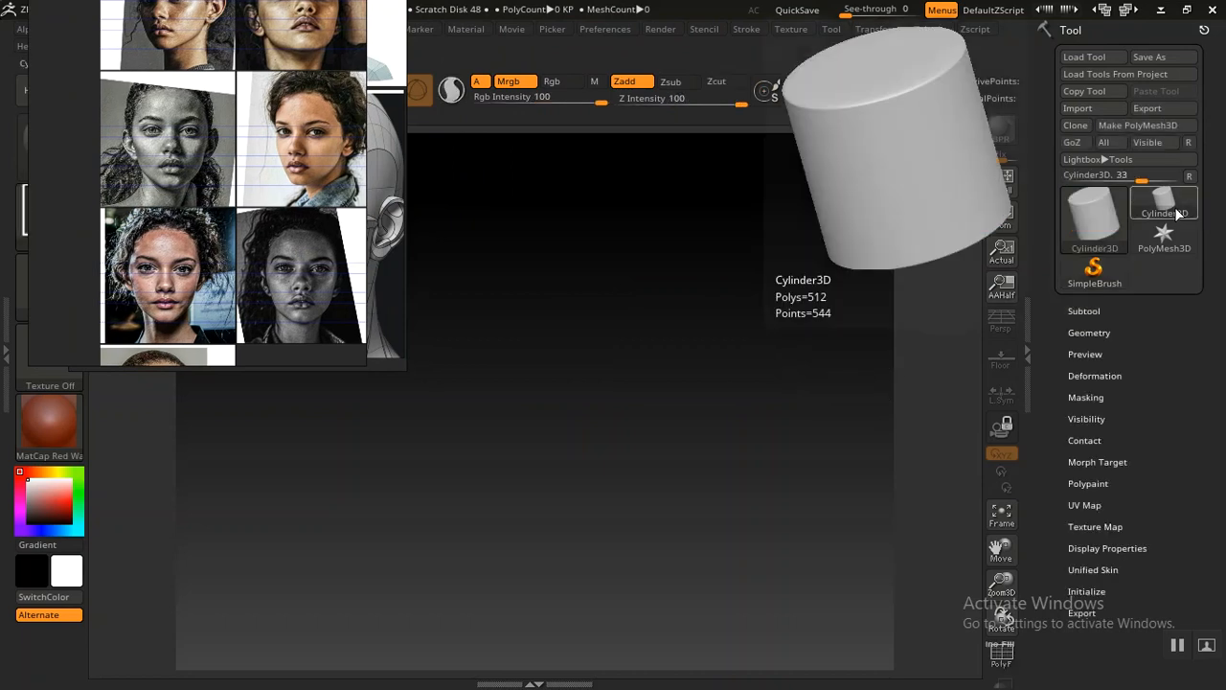
left_click_drag(550, 393, 542, 594)
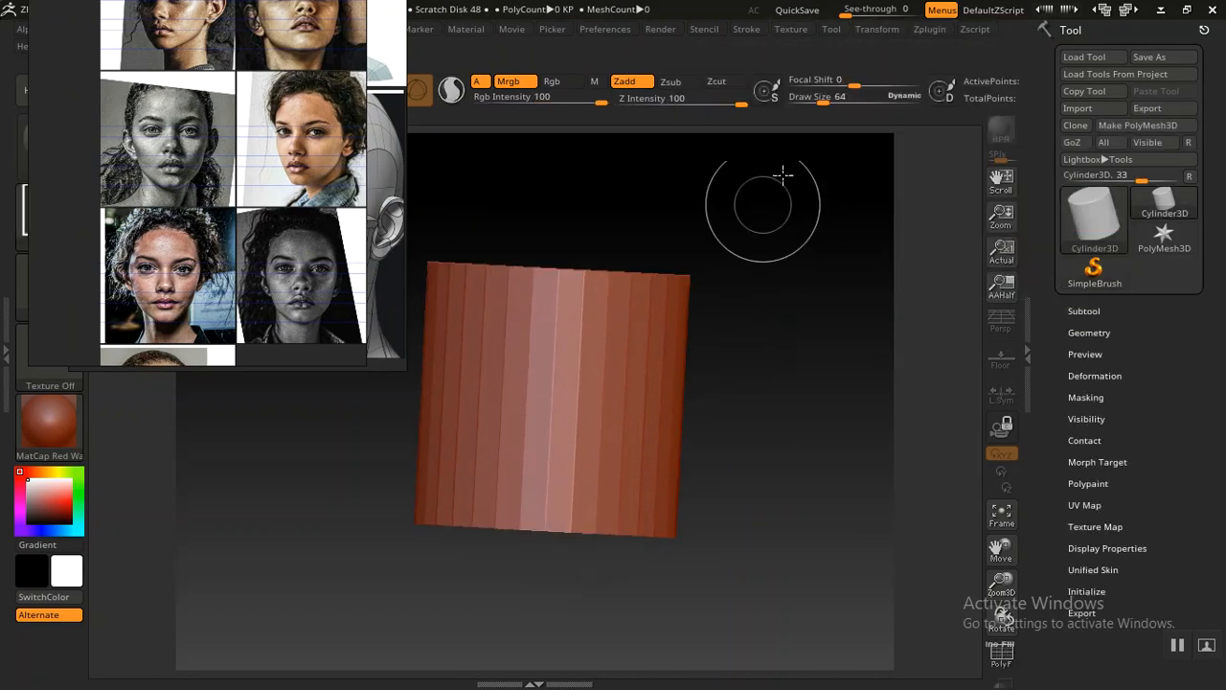
Load the next user interface layout and apply the MatCap Gray material
left_click(1129, 11)
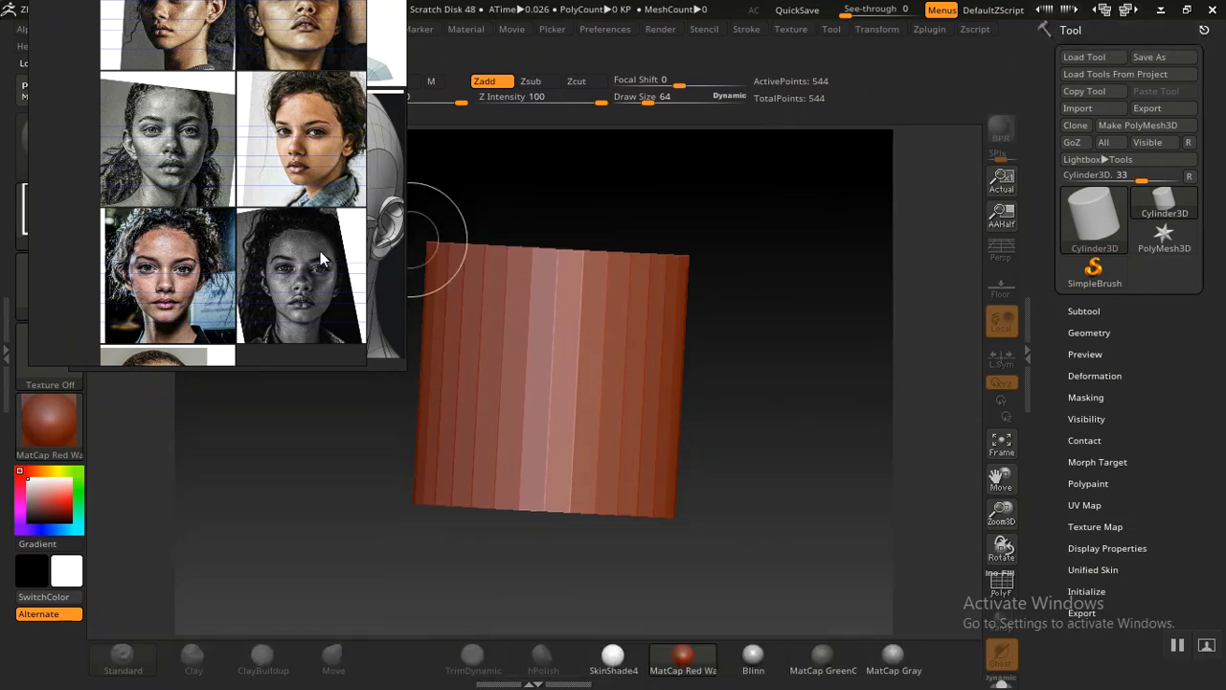
mouse_move(755, 655)
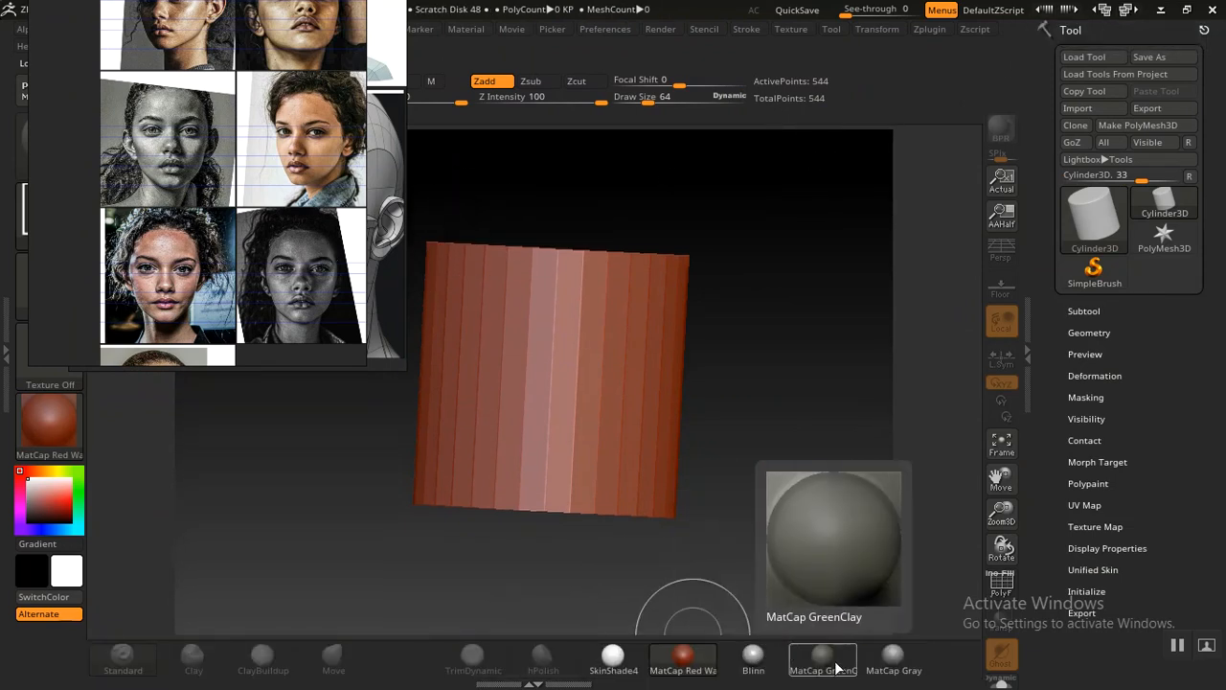
left_click(893, 659)
Enter Edit mode on the cylinder and convert it with Make PolyMesh3D
right_click_drag(184, 273, 1052, 250)
right_click_drag(325, 202, 909, 263)
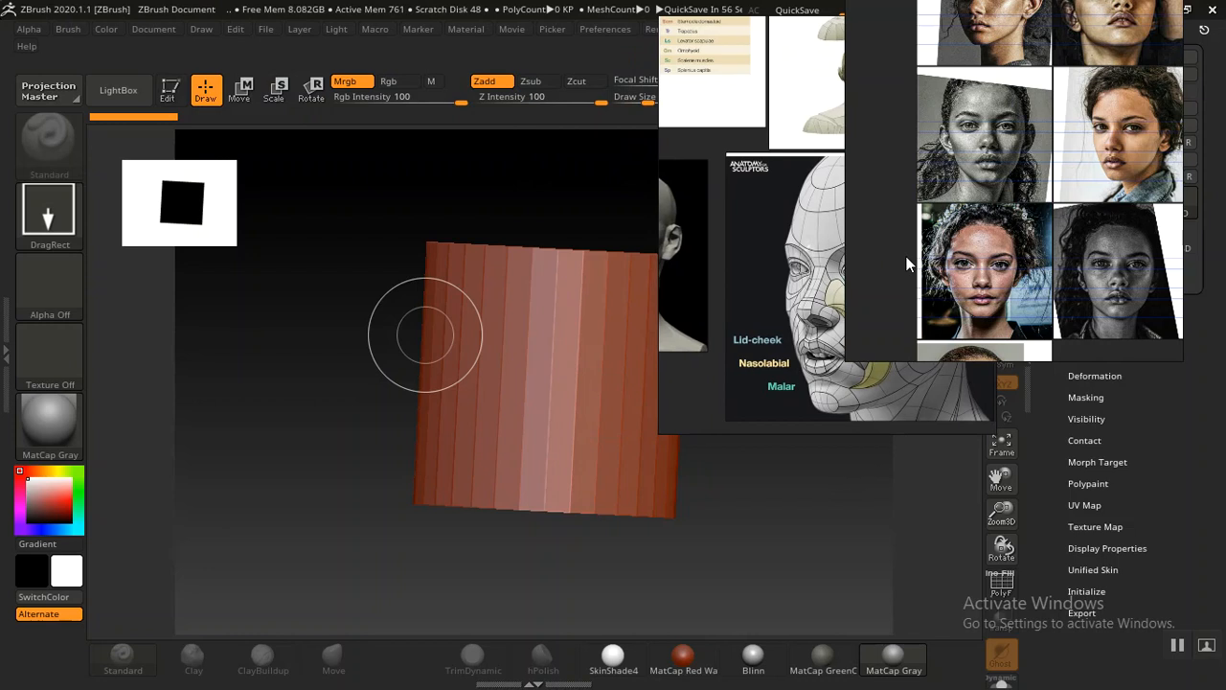
left_click(170, 90)
right_click_drag(922, 285, 419, 286)
right_click_drag(1110, 241, 709, 246)
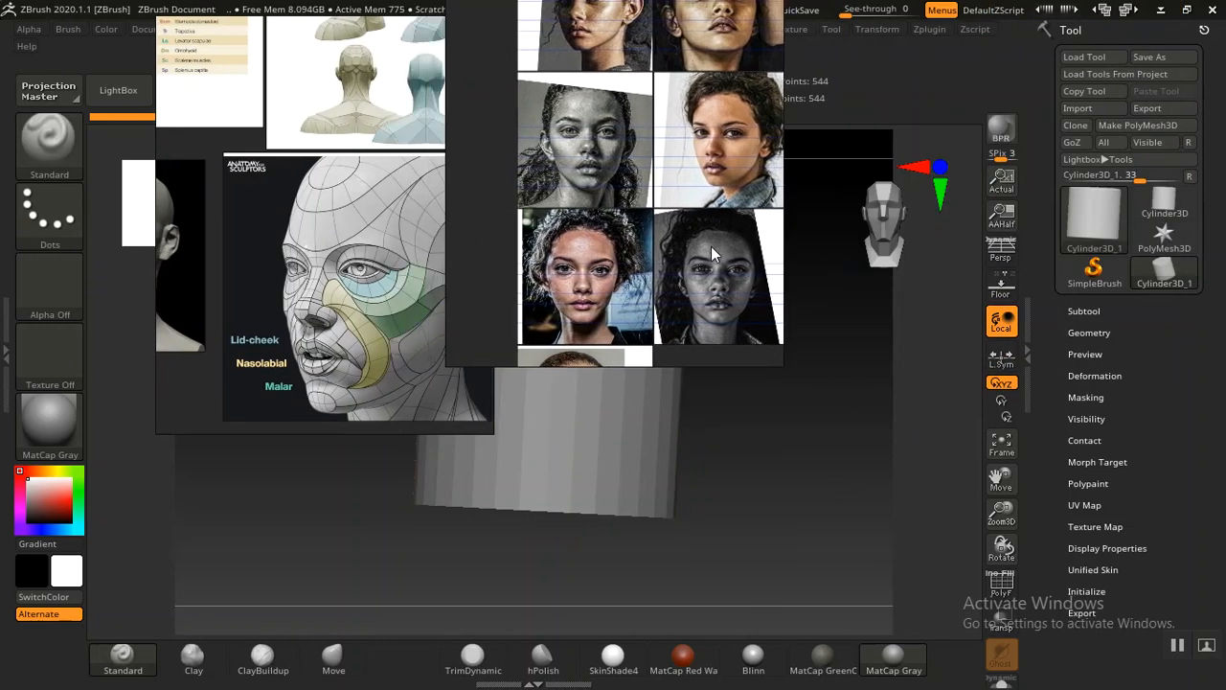
left_click(1114, 126)
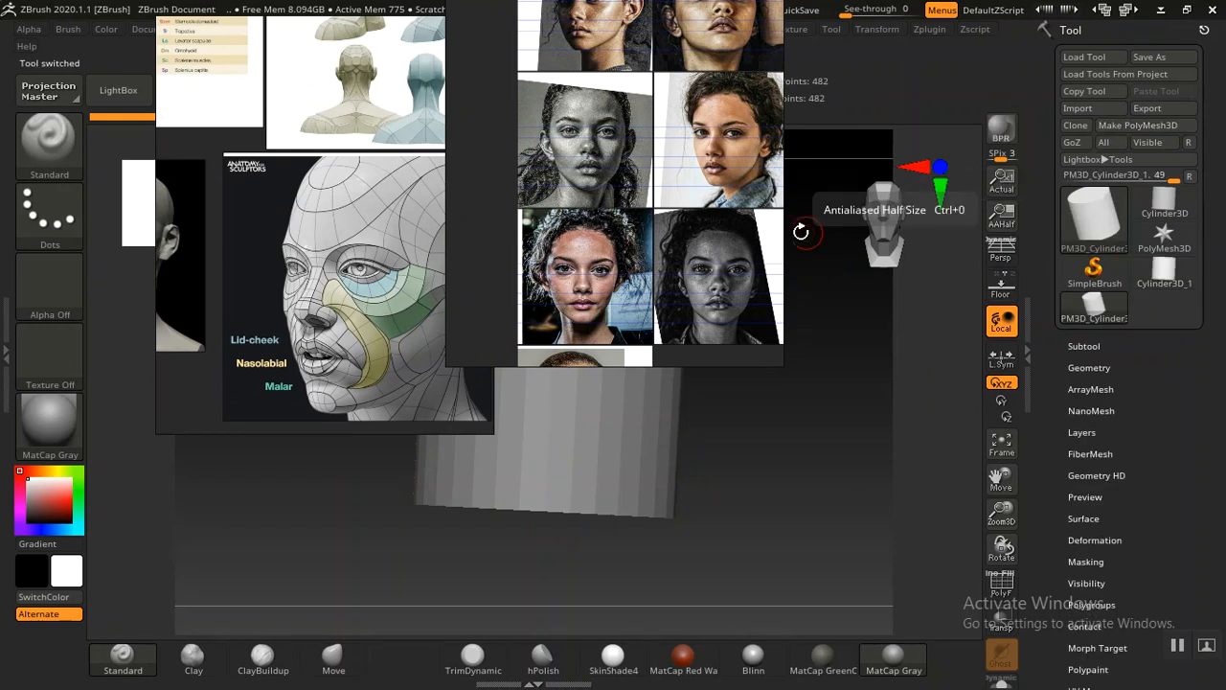
Rearrange the reference image windows around the canvas
right_click_drag(372, 291, 216, 239)
right_click_drag(605, 273, 853, 211)
left_click_drag(741, 442, 739, 439)
left_click_drag(891, 211, 715, 125)
left_click_drag(335, 224, 336, 115)
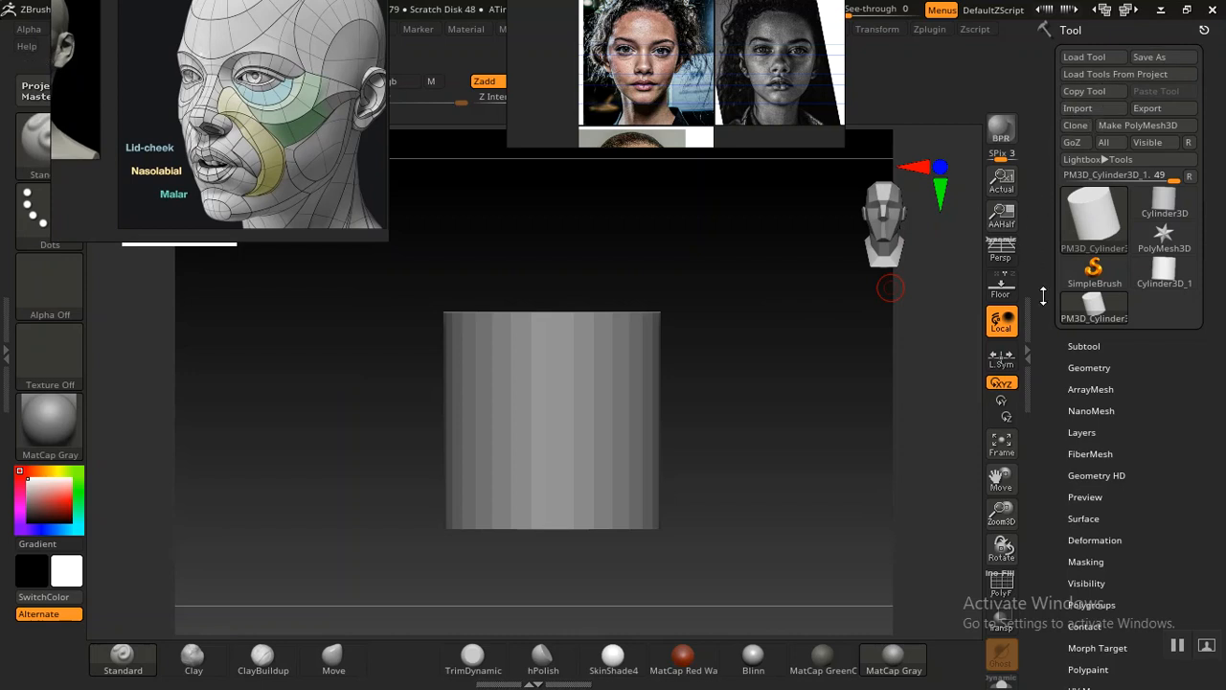
Import GAL HEAD.obj from the ZIMPORT folder into the current tool
left_click(1083, 347)
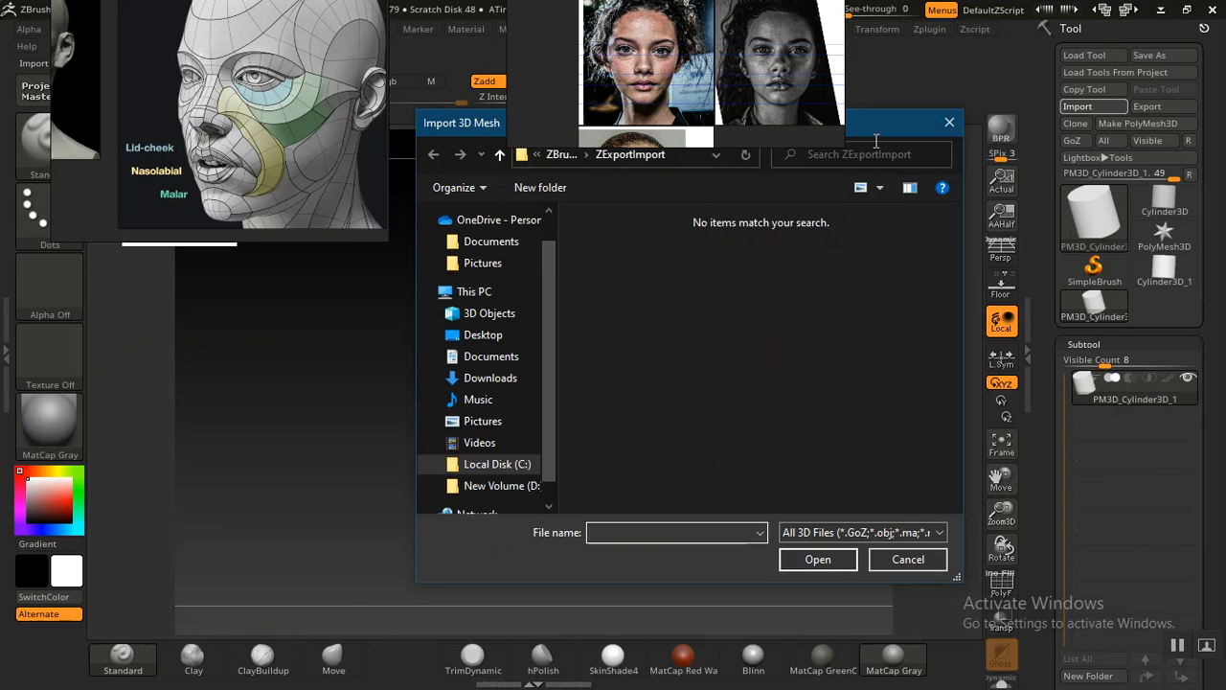
left_click_drag(881, 125, 909, 187)
left_click(708, 218)
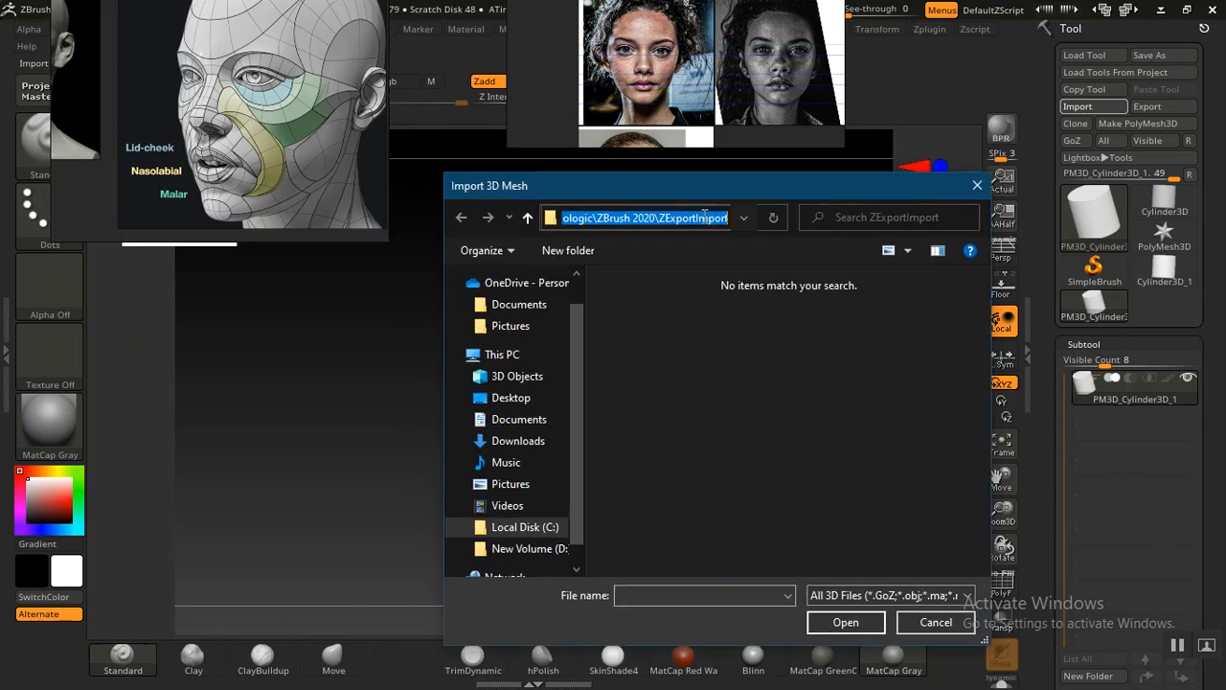
key("ctrl+v")
key("Return")
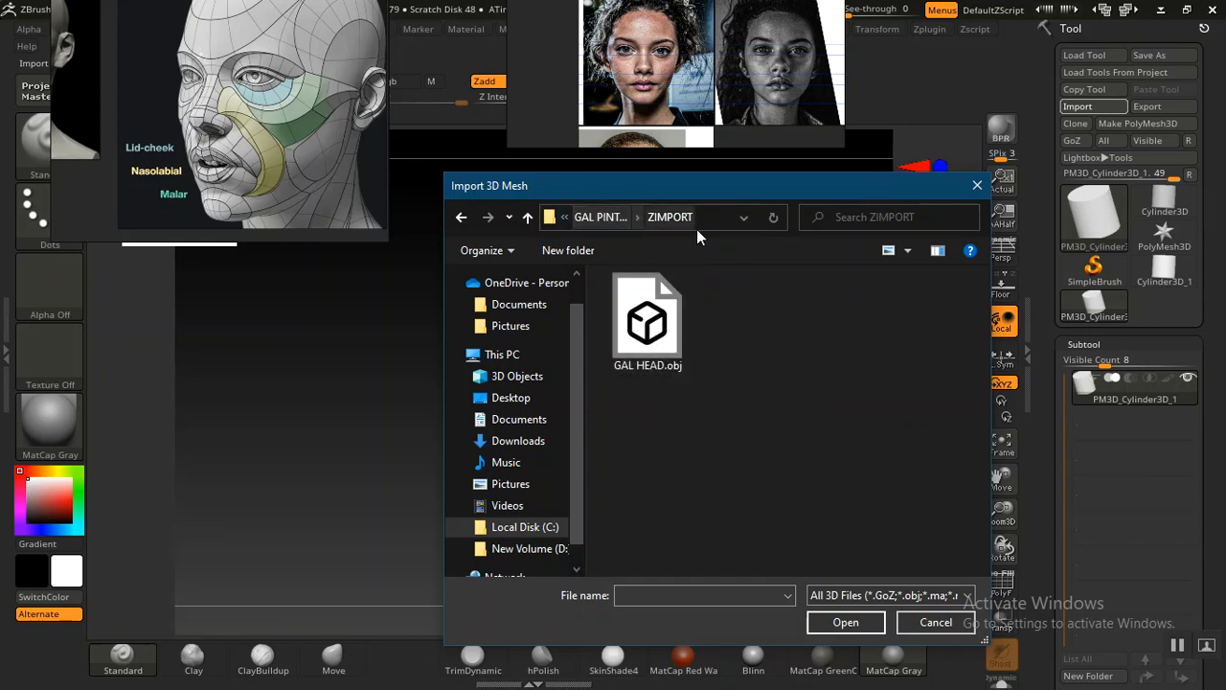
left_click(658, 347)
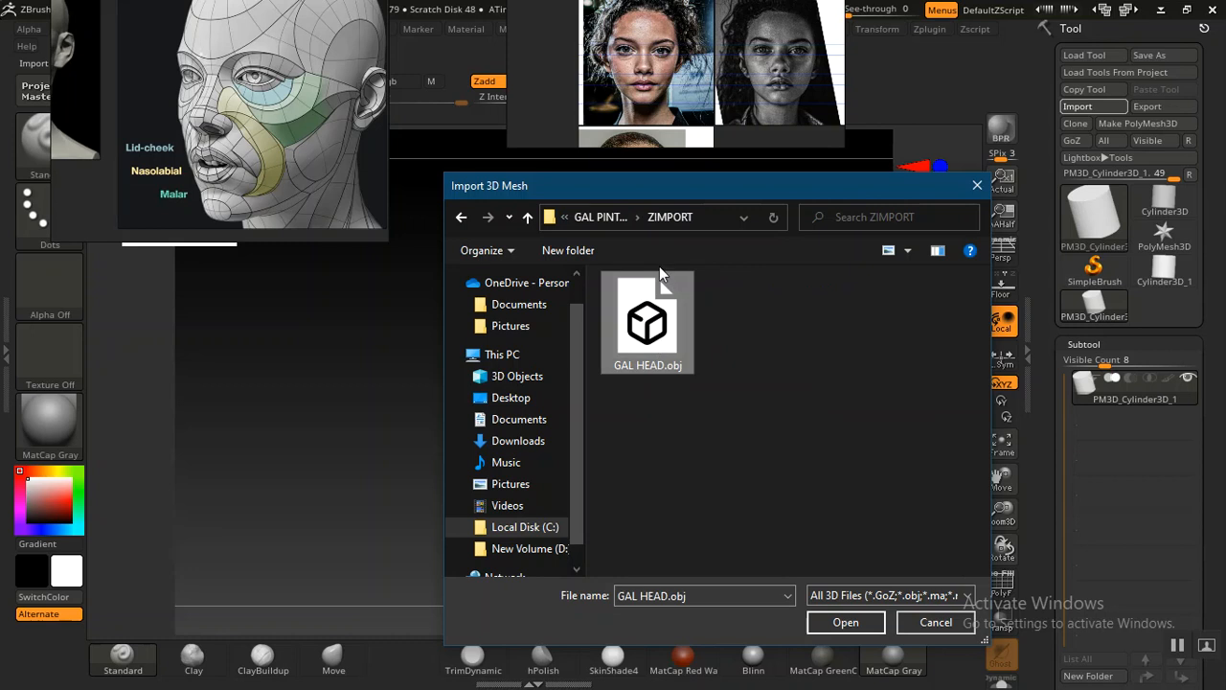
left_click_drag(703, 196, 681, 193)
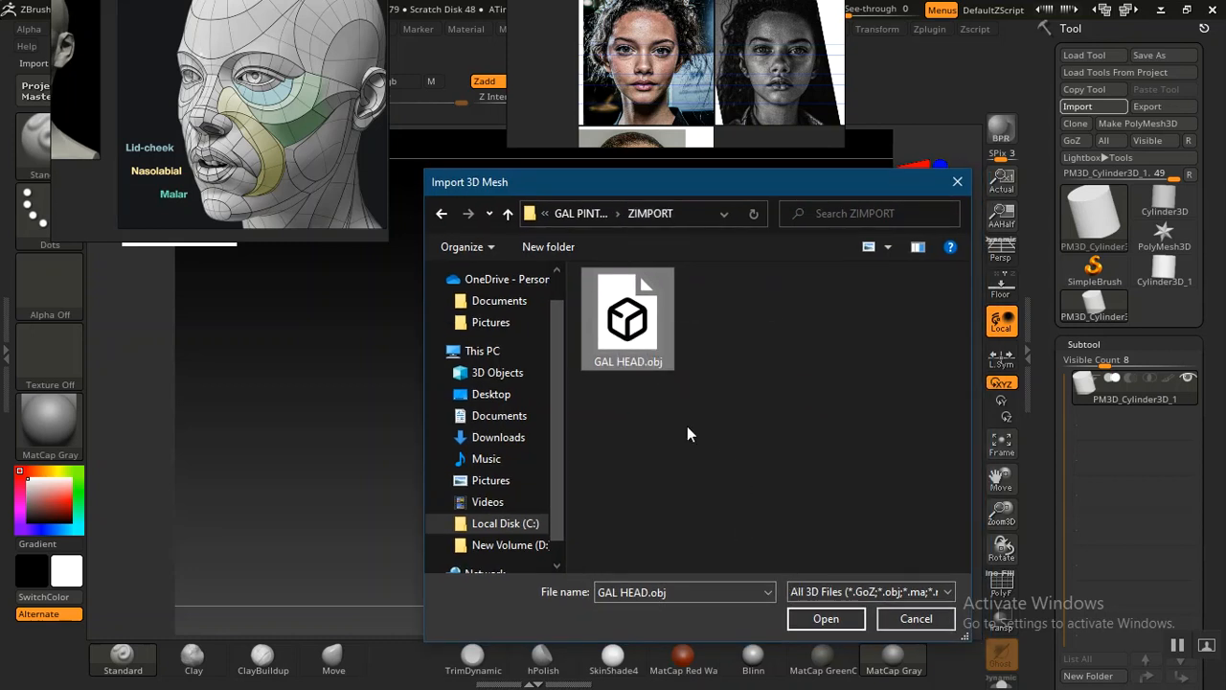
left_click(822, 621)
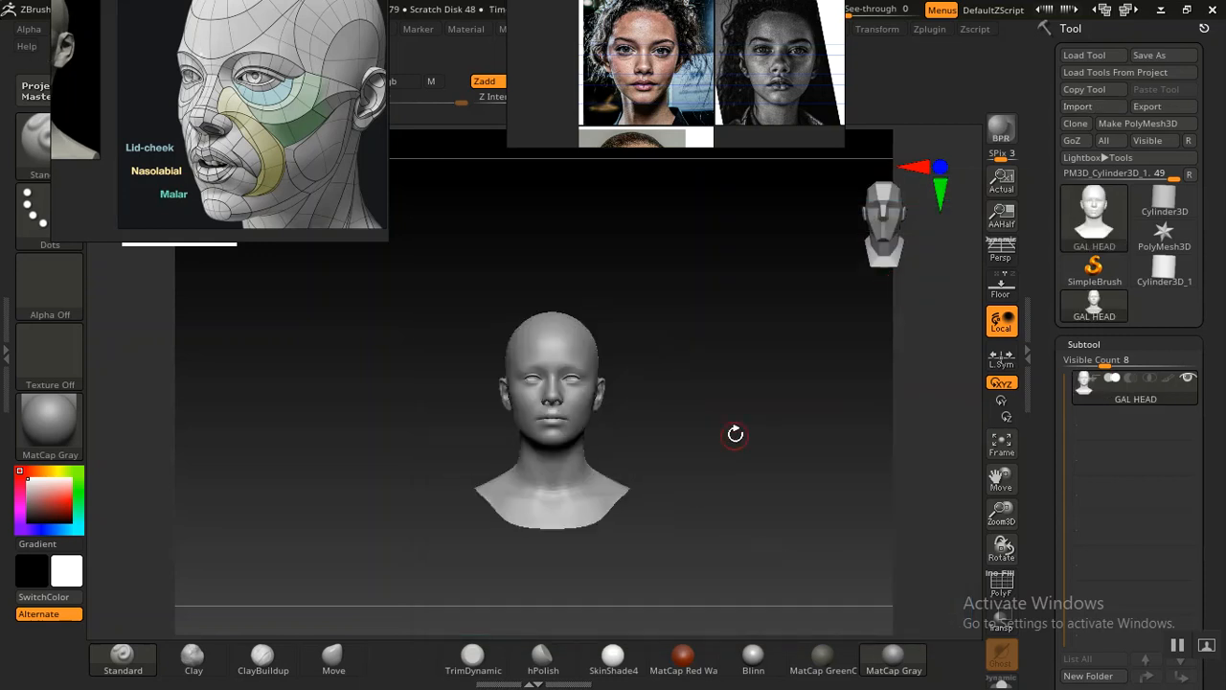
Double the document size to 1600 by 1200
left_click_drag(694, 433, 702, 500, "alt")
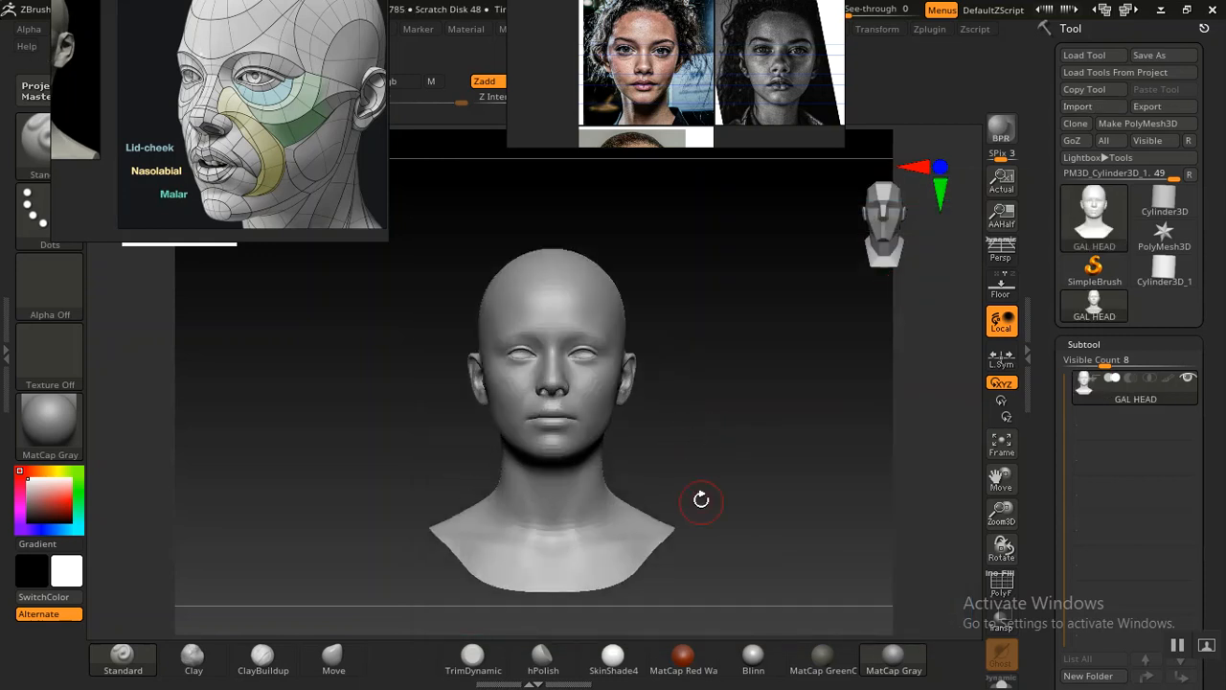
left_click_drag(702, 414, 472, 238, "alt")
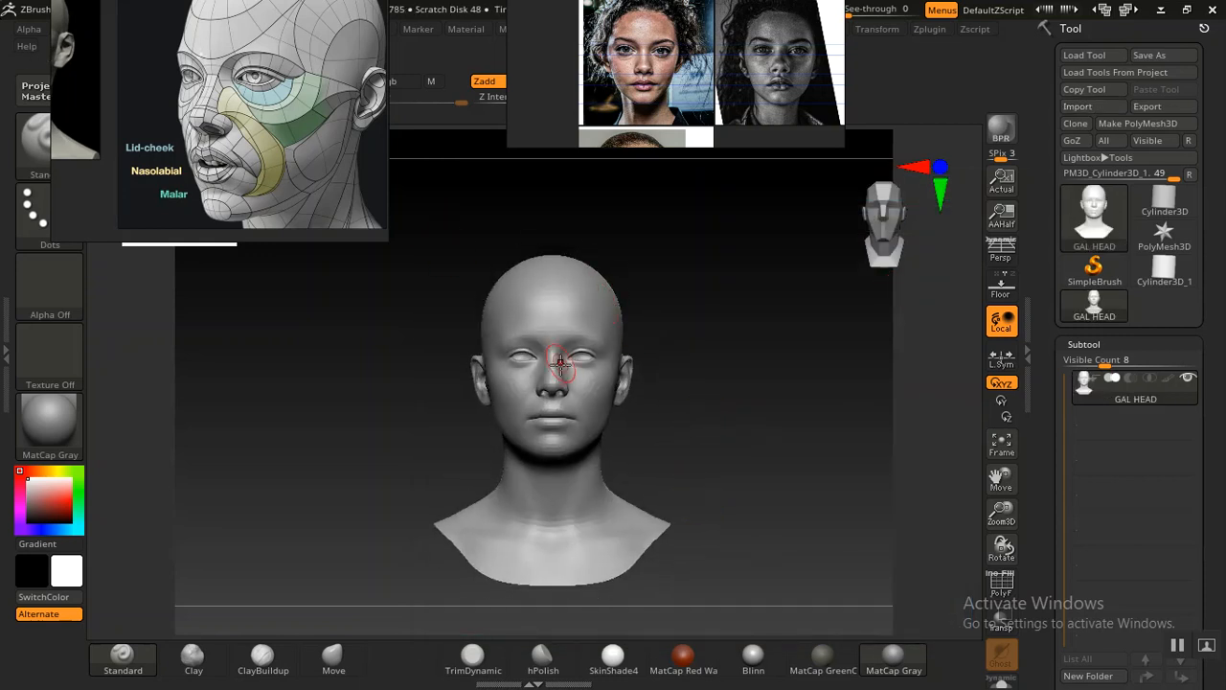
left_click_drag(338, 209, 1200, 288)
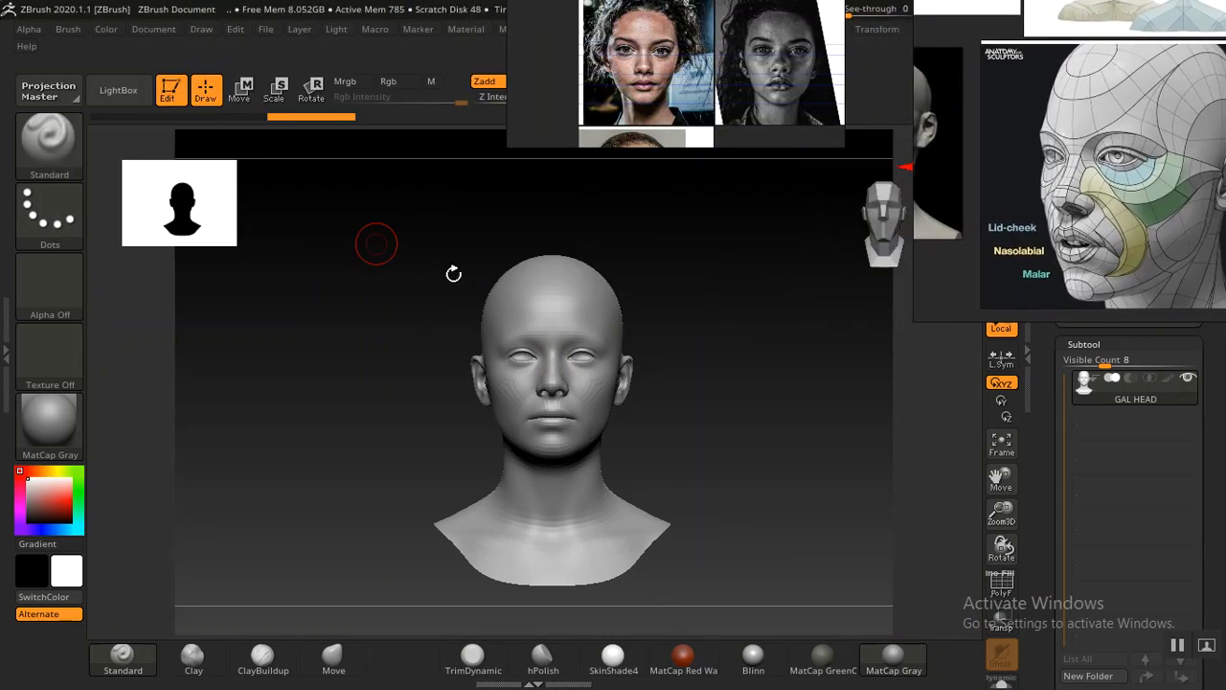
left_click(153, 29)
left_click(101, 295)
left_click(156, 28)
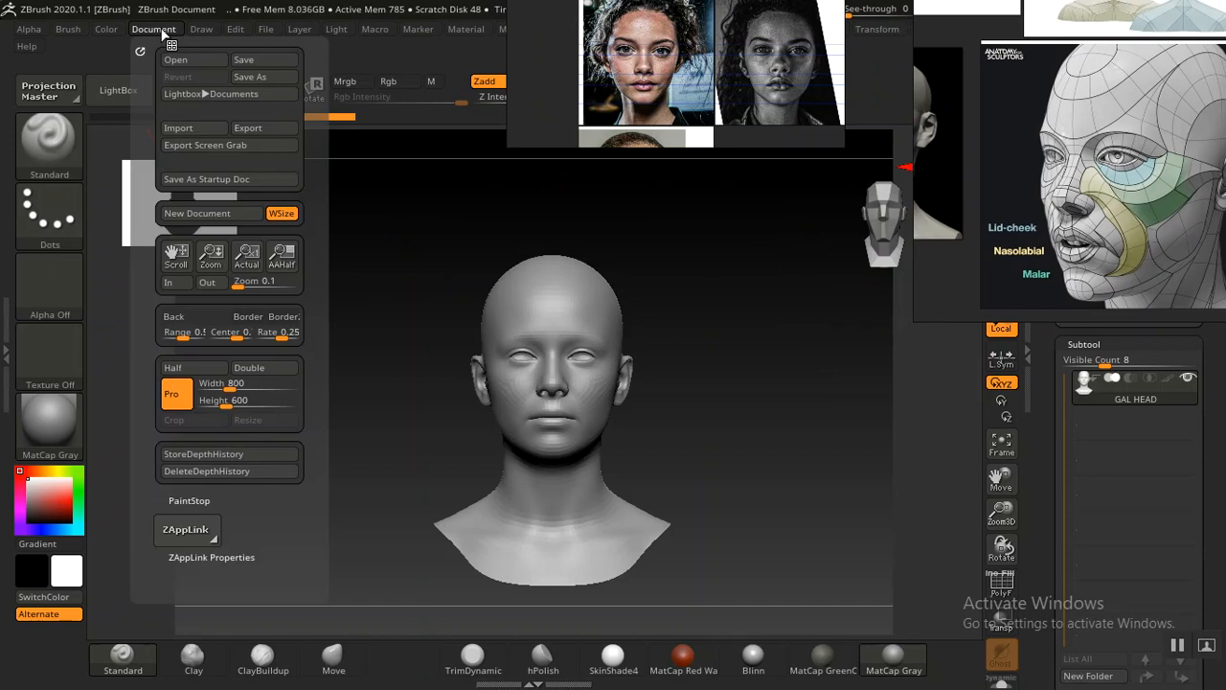
left_click_drag(141, 363, 153, 324)
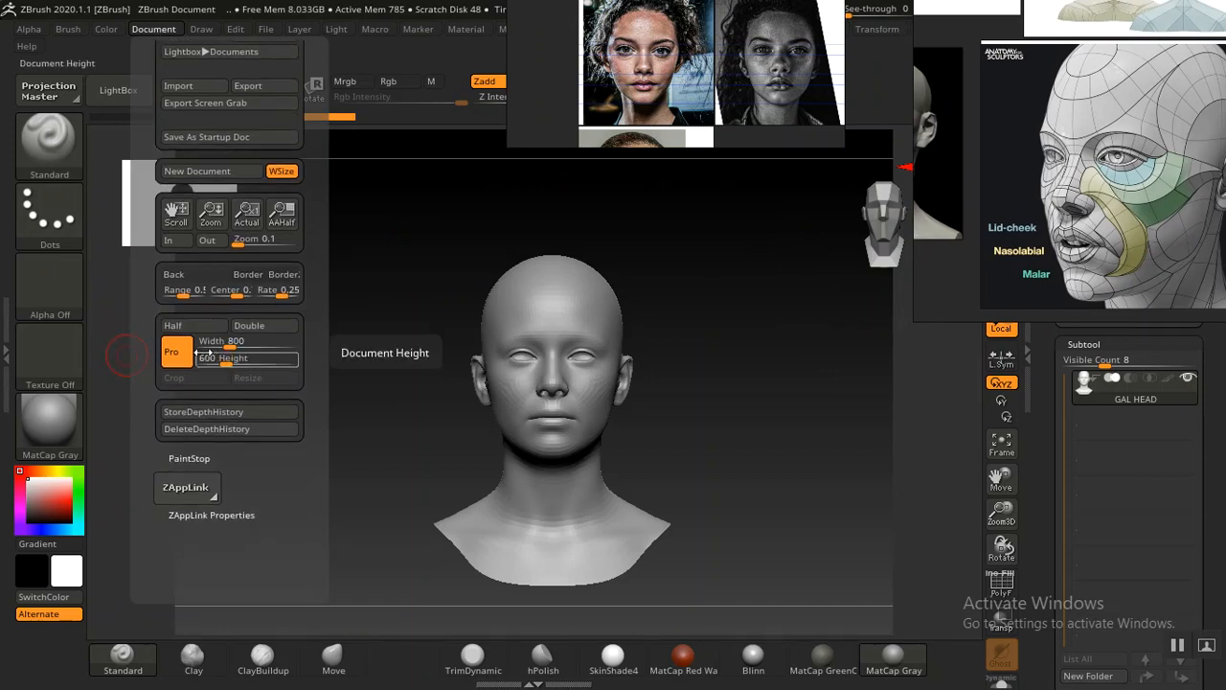
left_click(264, 326)
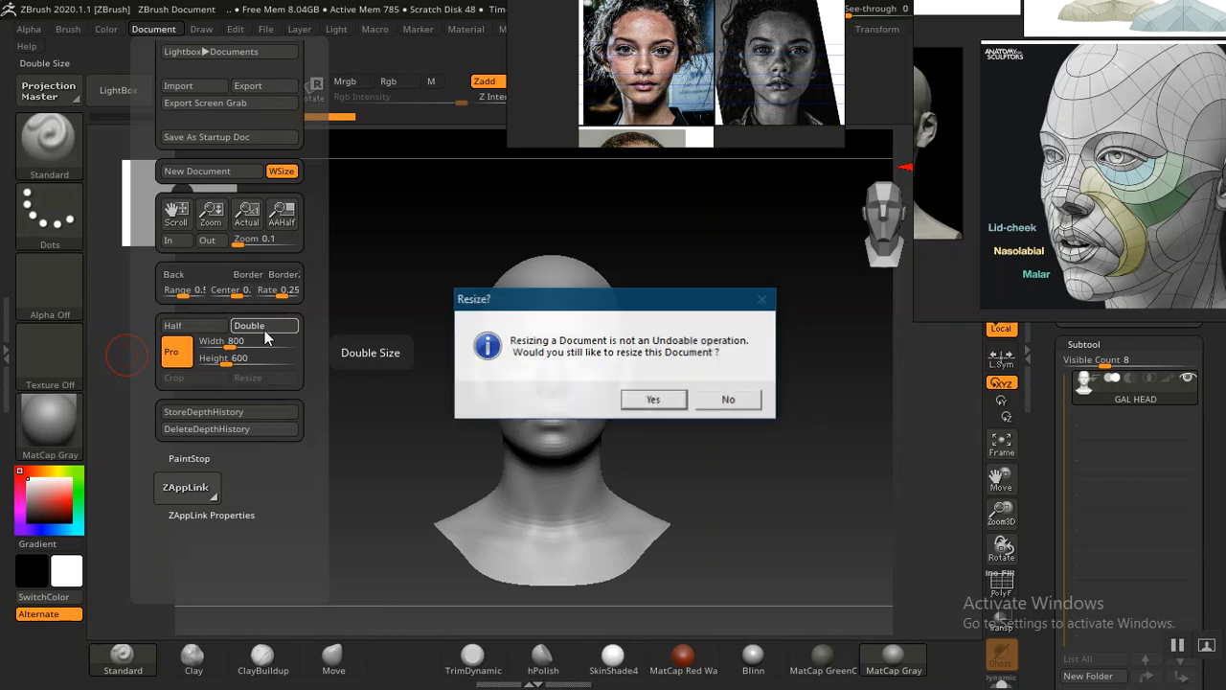
left_click(651, 400)
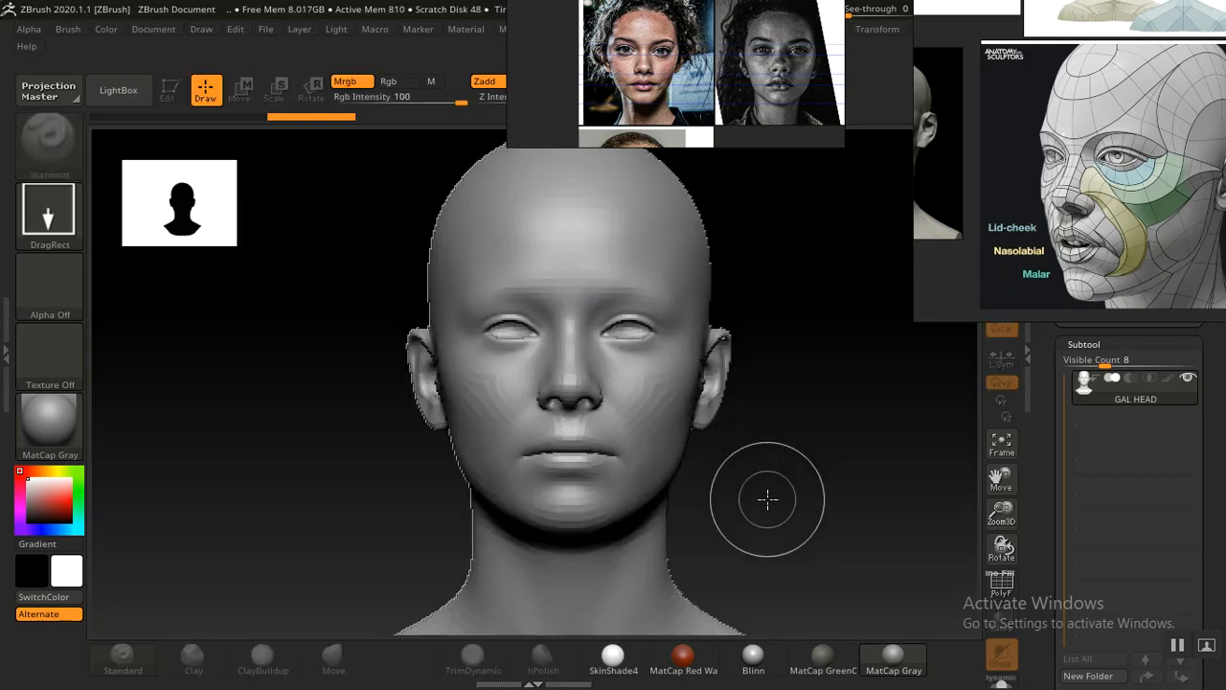
Halve the document size back to 800 by 600
mouse_move(777, 468)
left_mouse_down()
mouse_move(712, 515)
mouse_move(711, 407)
left_mouse_up()
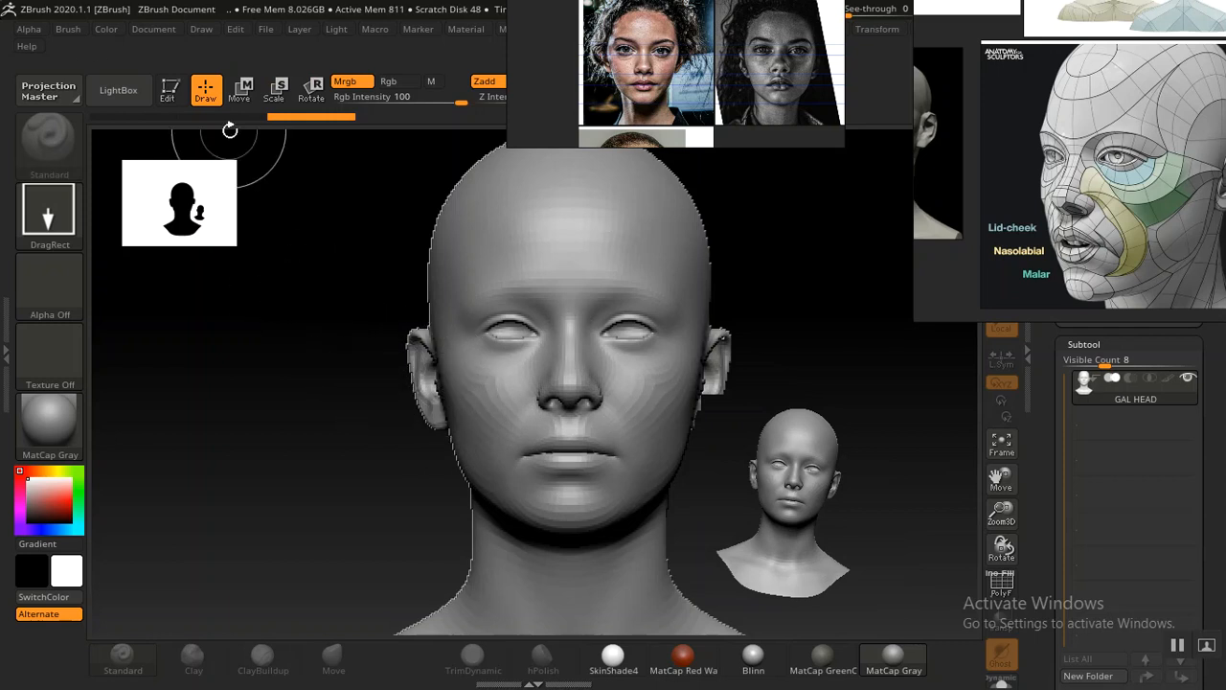
left_click(156, 29)
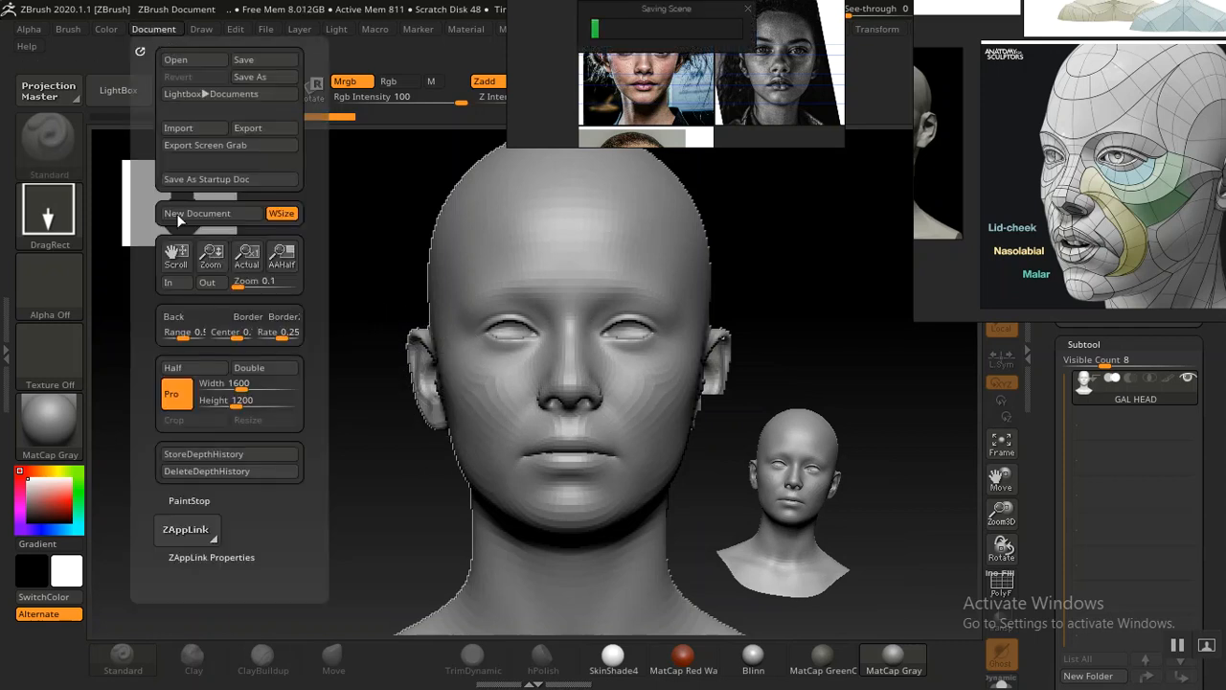
left_click(192, 372)
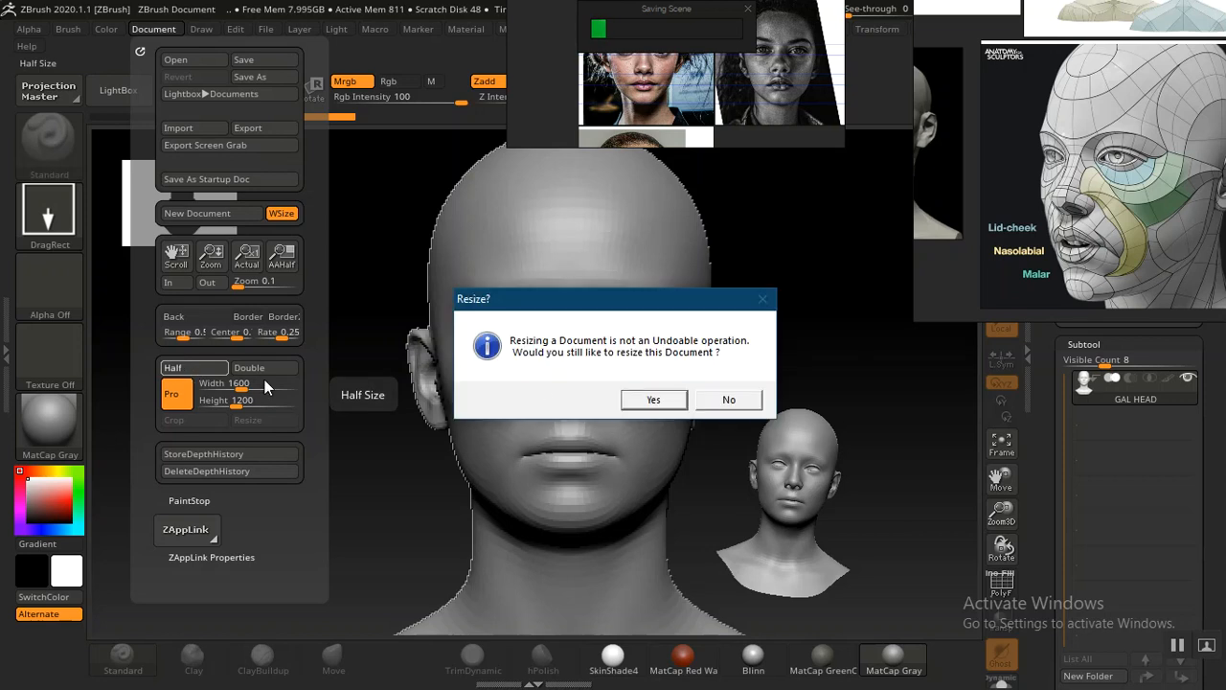
left_click(652, 401)
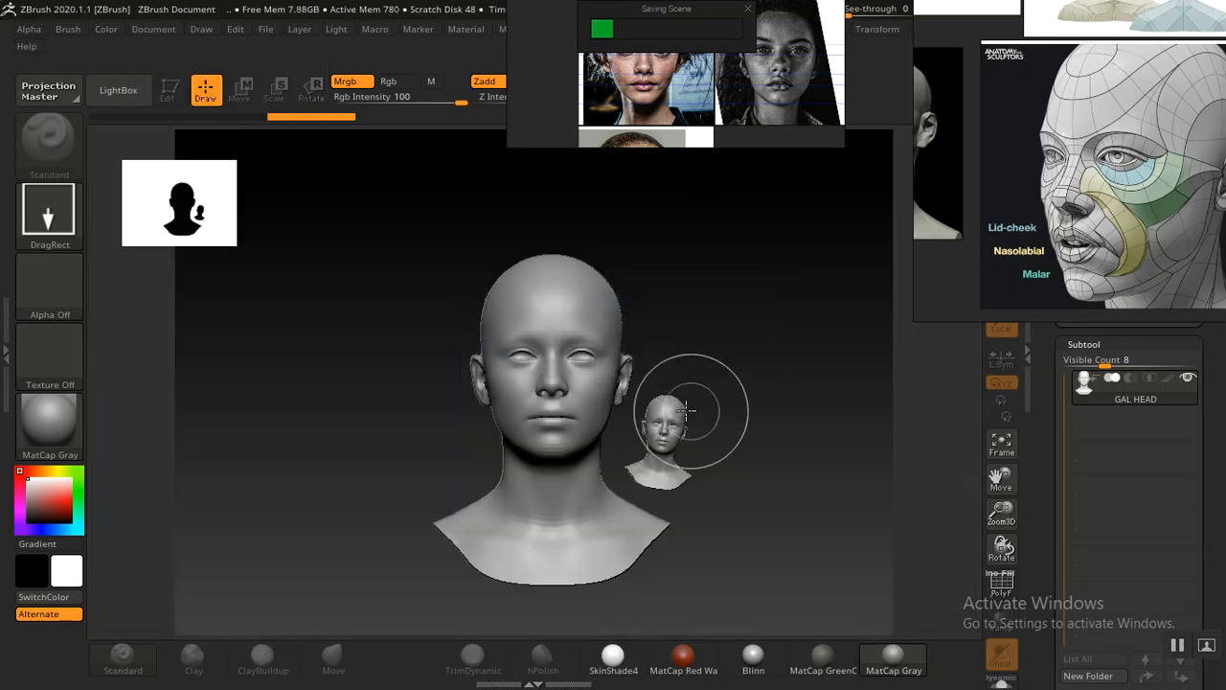
Switch the document view to antialiased half size and back to actual size
left_click_drag(785, 182, 725, 248)
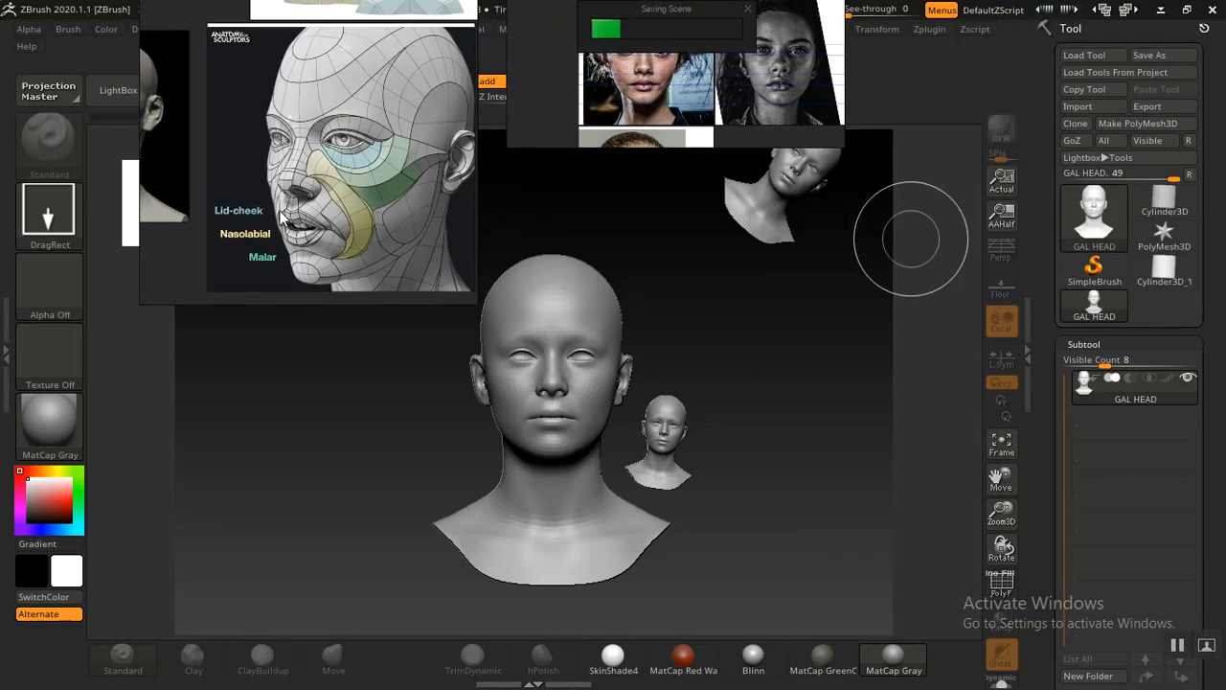
left_click(1001, 219)
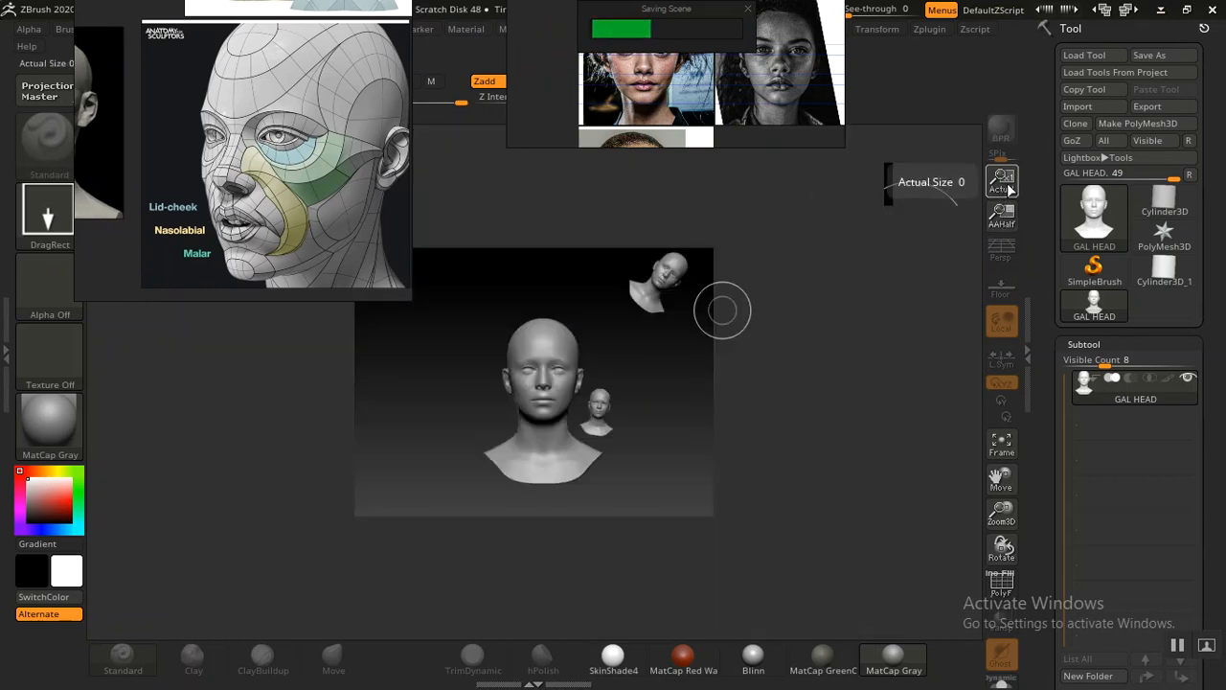
left_click(1001, 180)
right_click_drag(348, 159, 1065, 292)
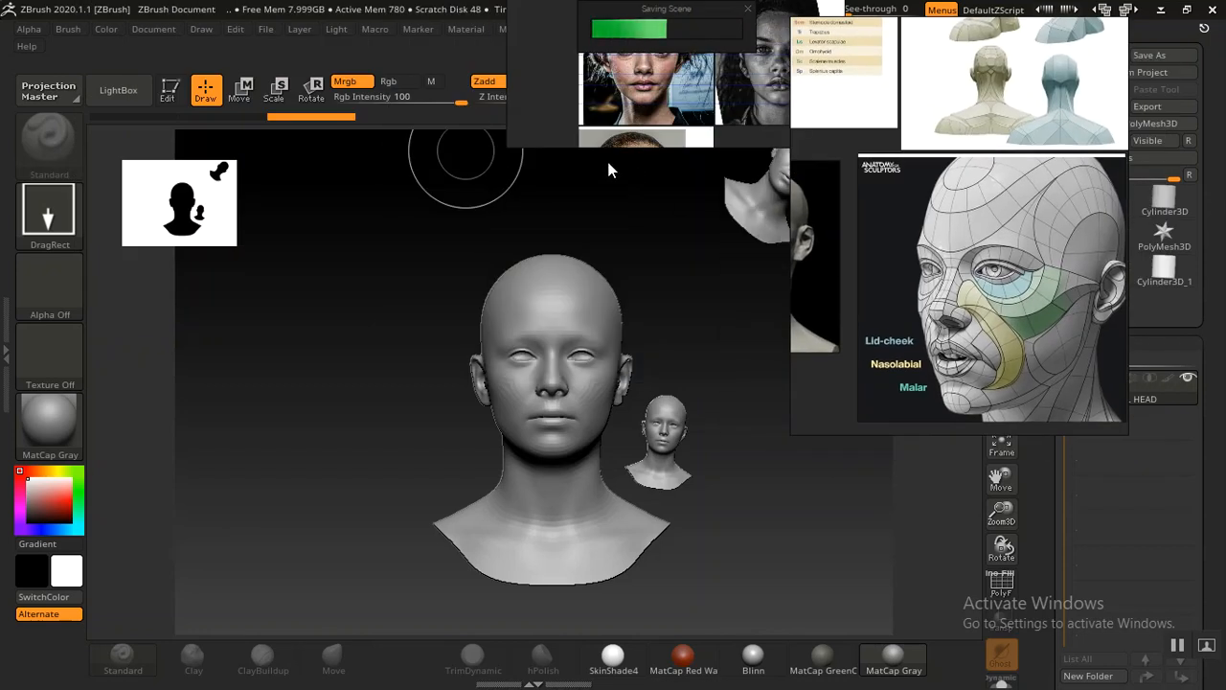
Double the document size again, confirming the resize
left_click(151, 31)
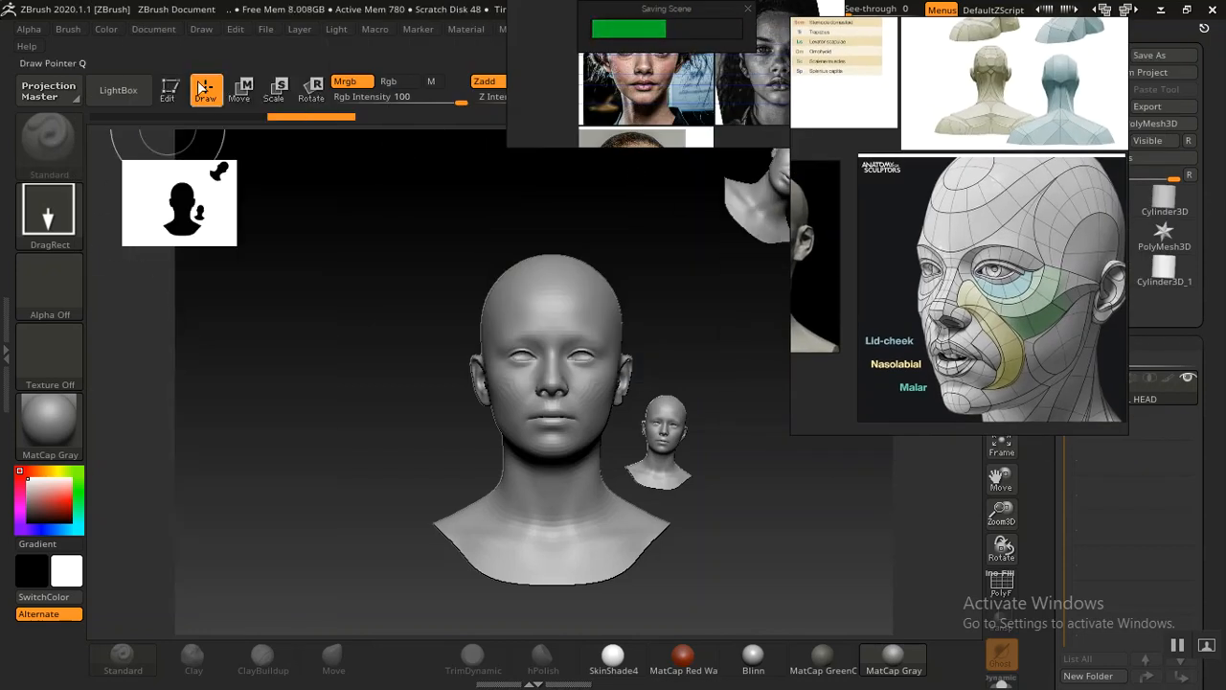
left_click(153, 30)
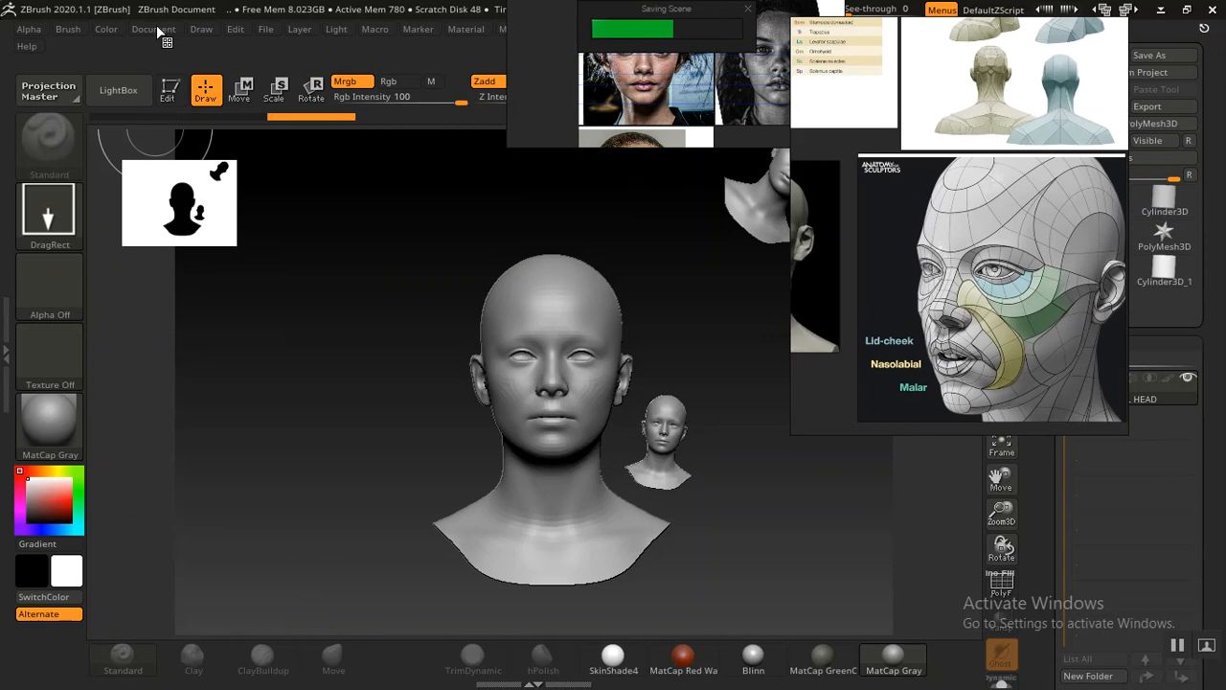
left_click(155, 27)
left_click_drag(137, 293, 145, 216)
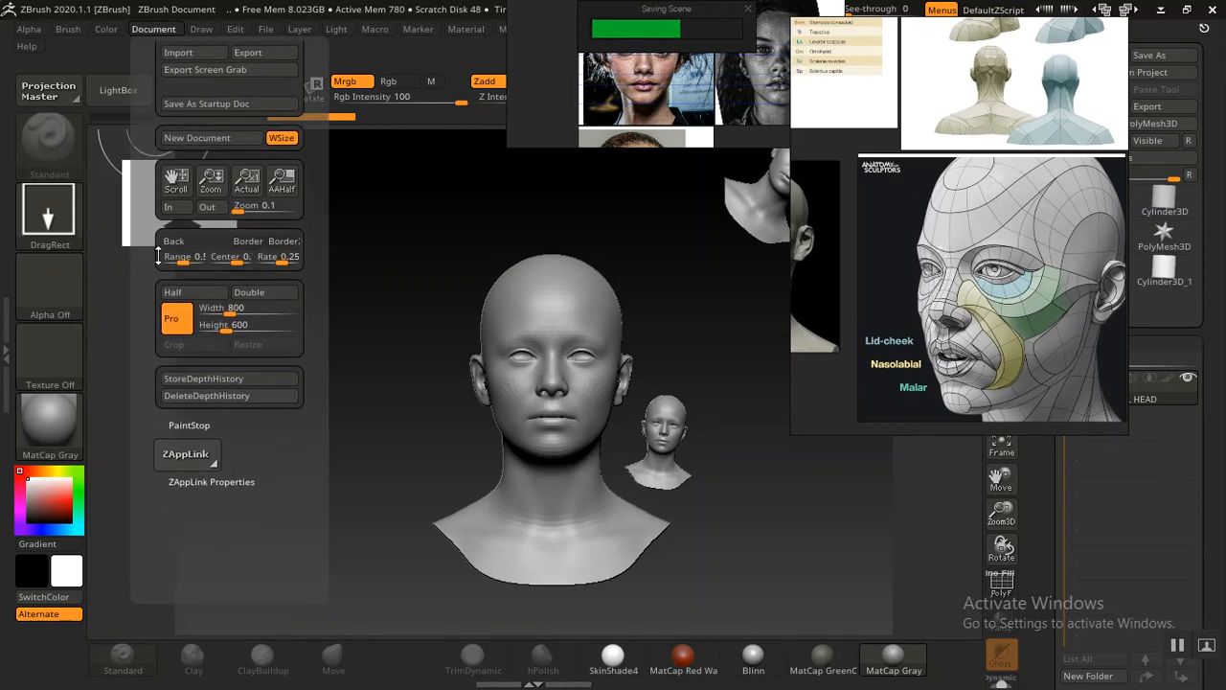
left_click(260, 297)
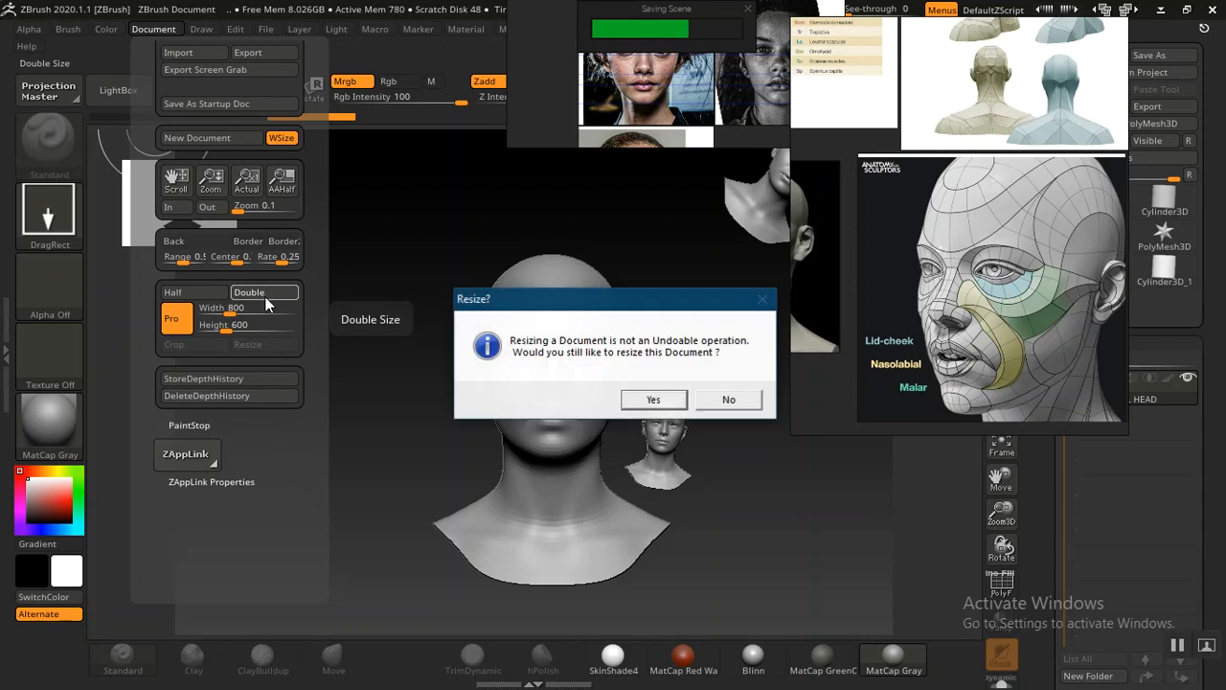
left_click(650, 401)
left_click_drag(428, 407, 350, 655)
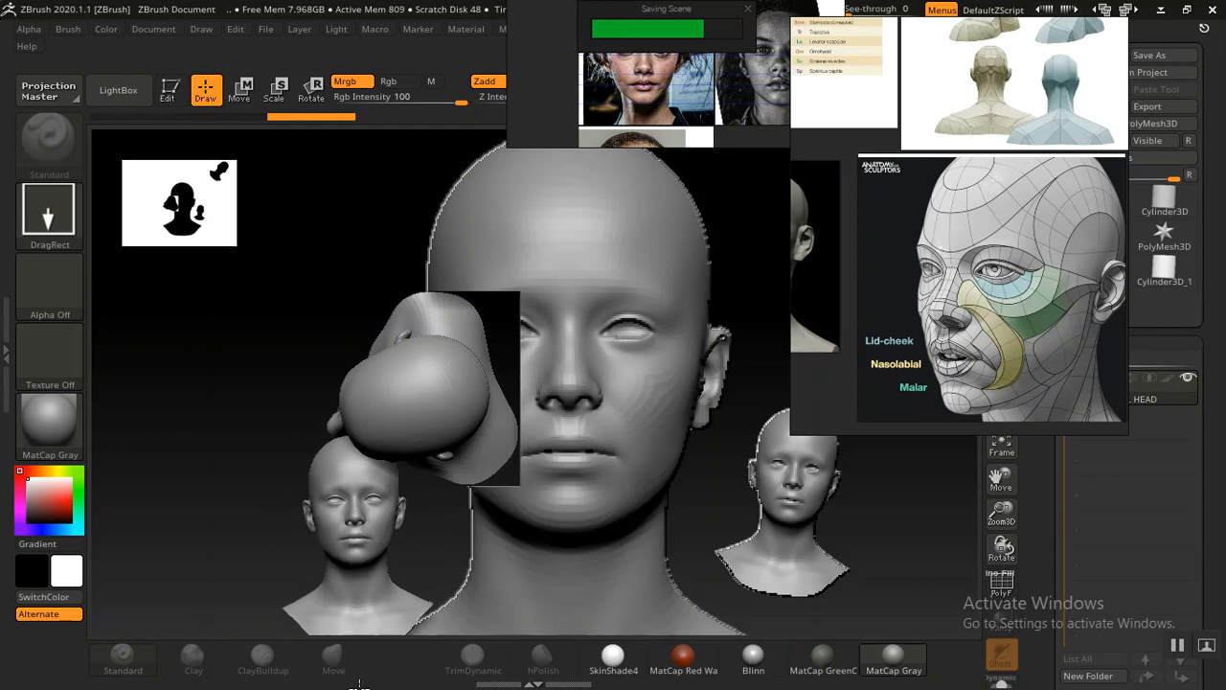
key("ctrl+n")
mouse_move(588, 378)
left_mouse_down()
mouse_move(561, 578)
mouse_move(588, 605)
mouse_move(710, 453)
mouse_move(717, 522)
mouse_move(706, 512)
left_mouse_up()
key("ctrl+n")
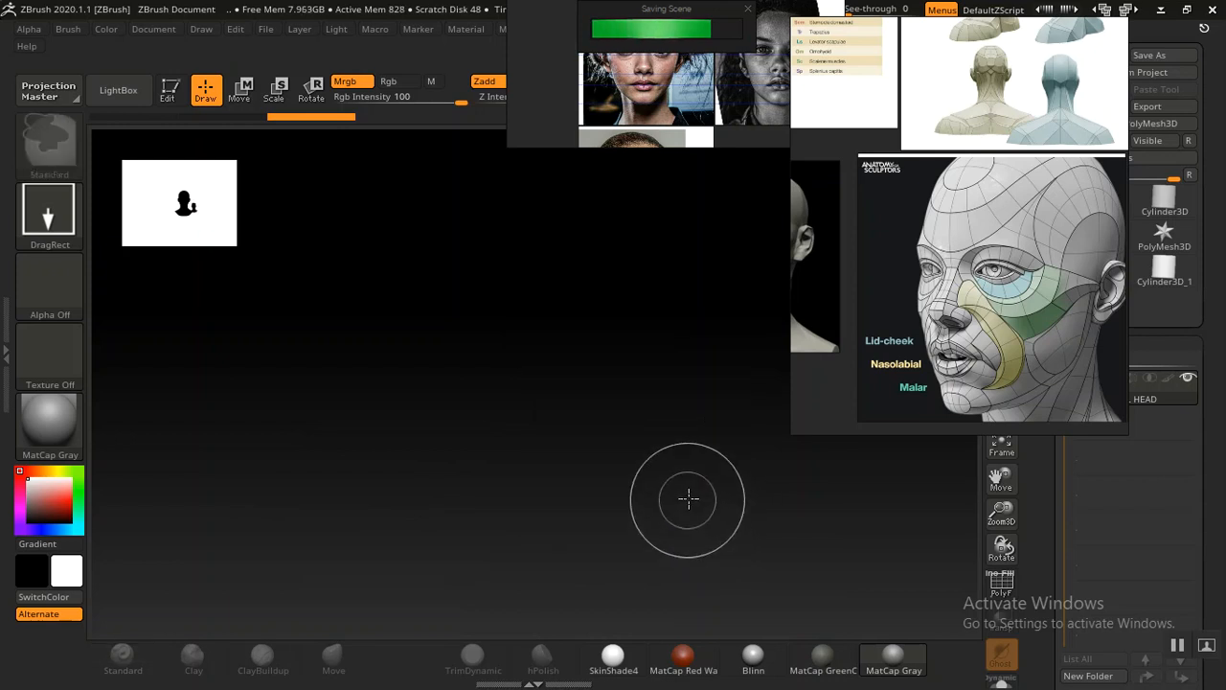
Draw the GAL HEAD tool onto the canvas and switch into Edit mode
right_click_drag(950, 348, 428, 324)
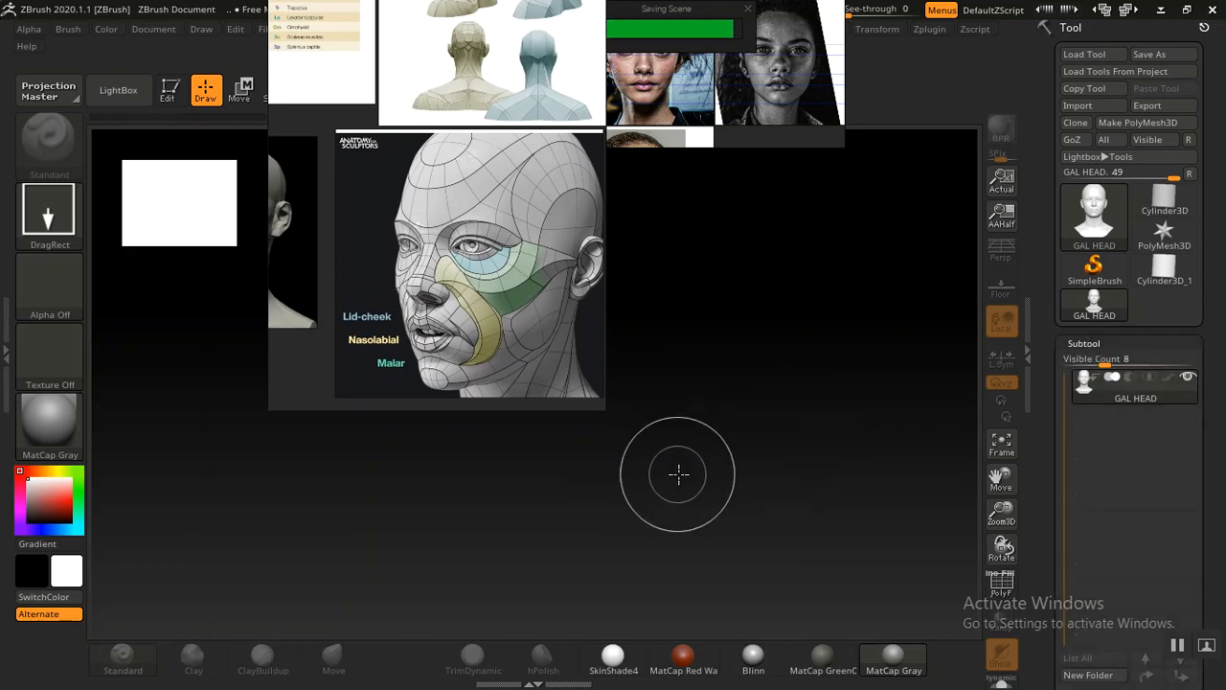
left_click_drag(641, 397, 625, 640)
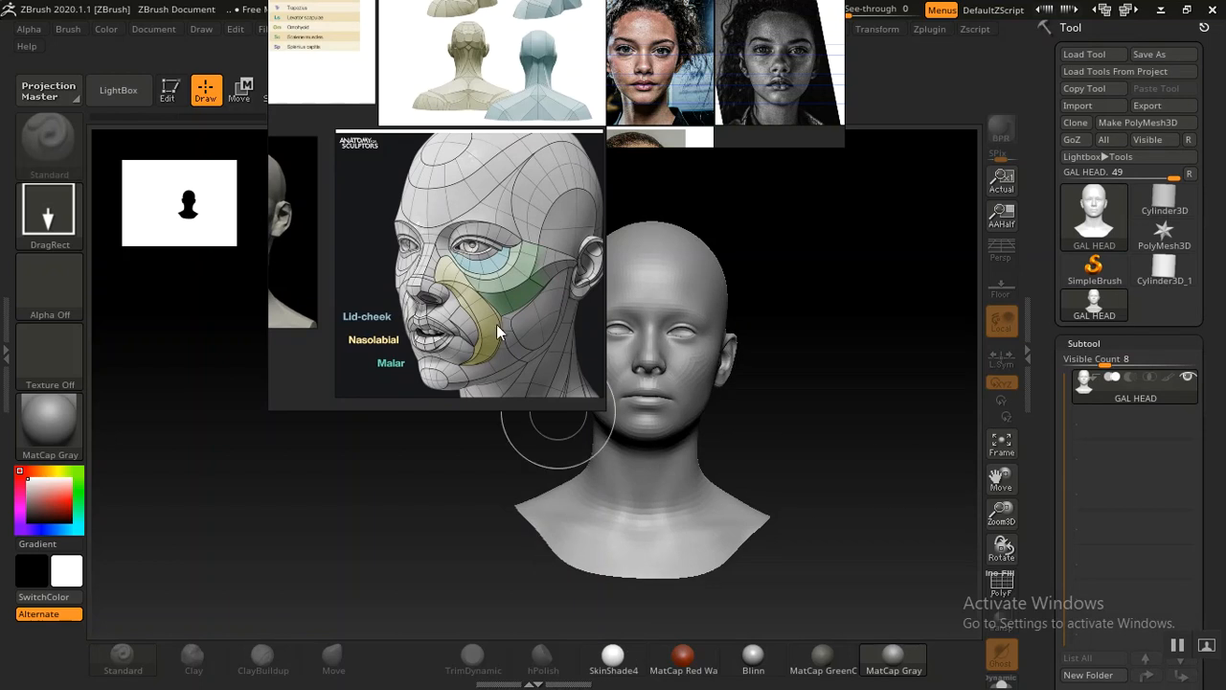
key("t")
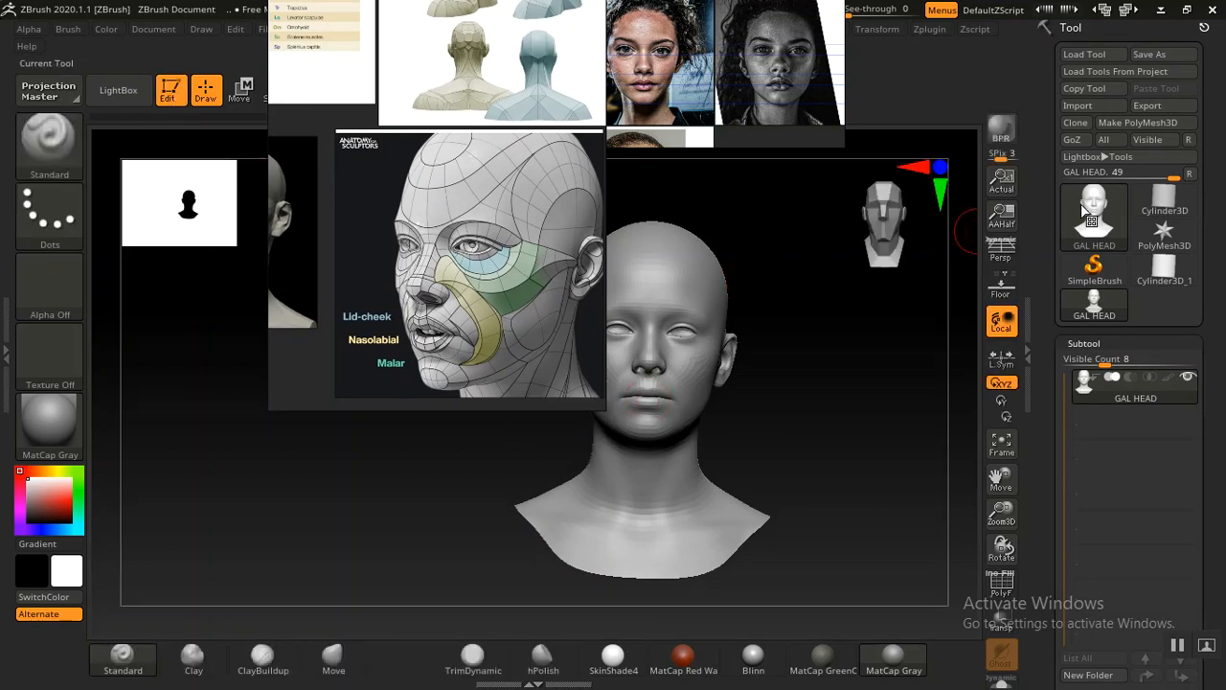
Convert the head into a PolyMesh3D and rearrange the reference image windows around it
left_click(1138, 123)
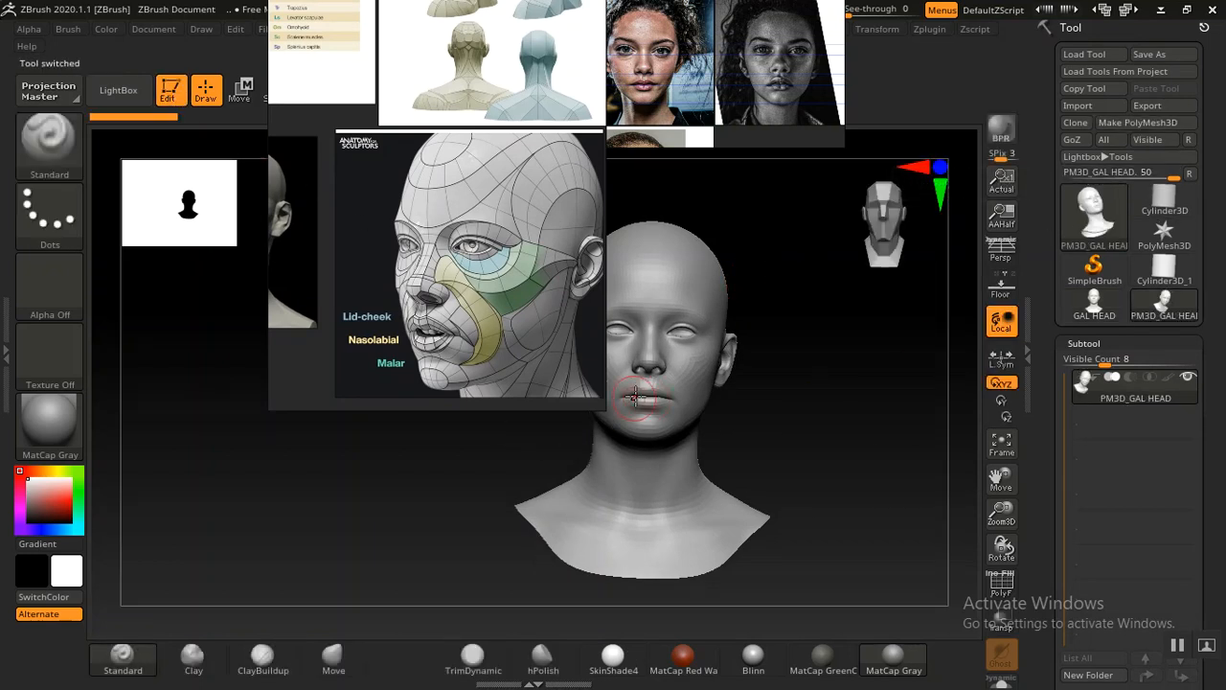
left_click_drag(415, 309, 1062, 289)
left_click_drag(747, 94, 286, 141)
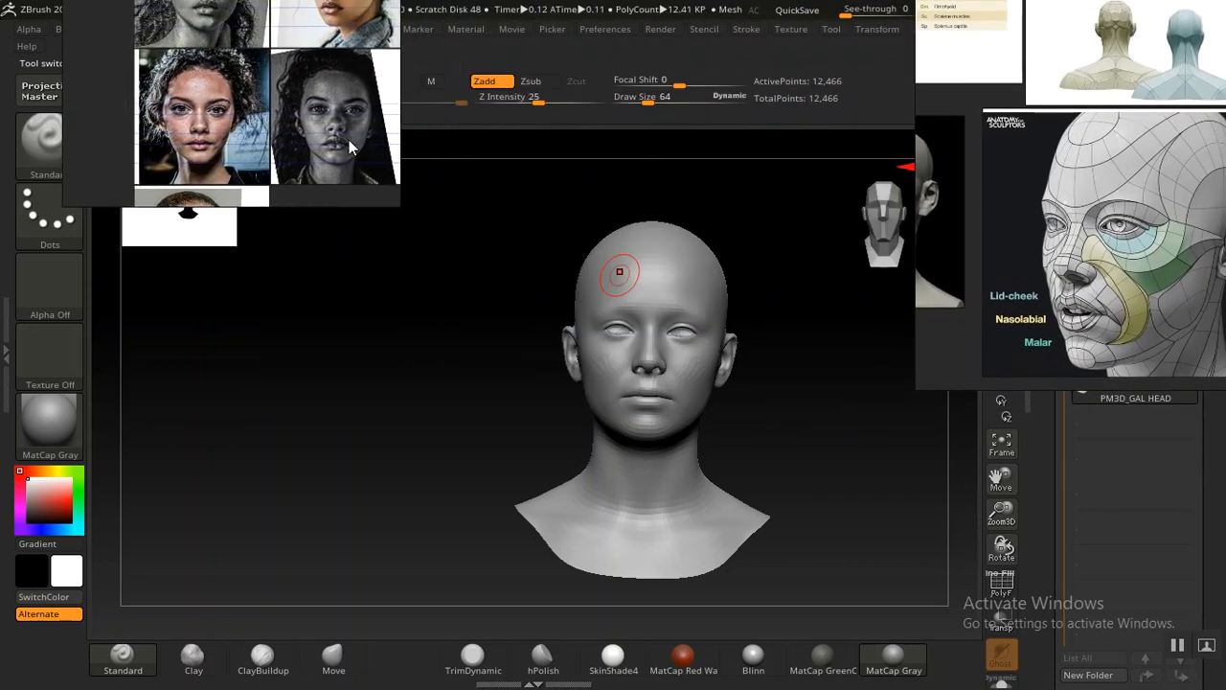
left_click_drag(996, 317, 869, 102)
Select the Cylinder3D_1 tool and delete its subtool
left_click_drag(748, 353, 750, 424)
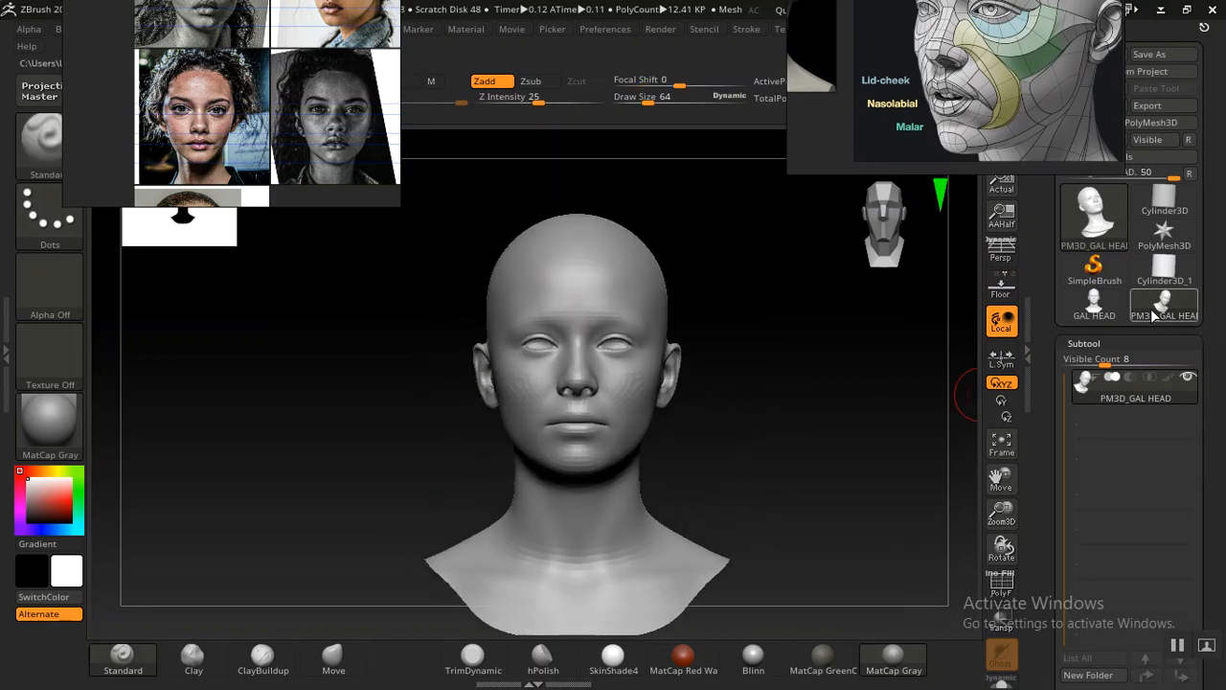
left_click(1163, 275)
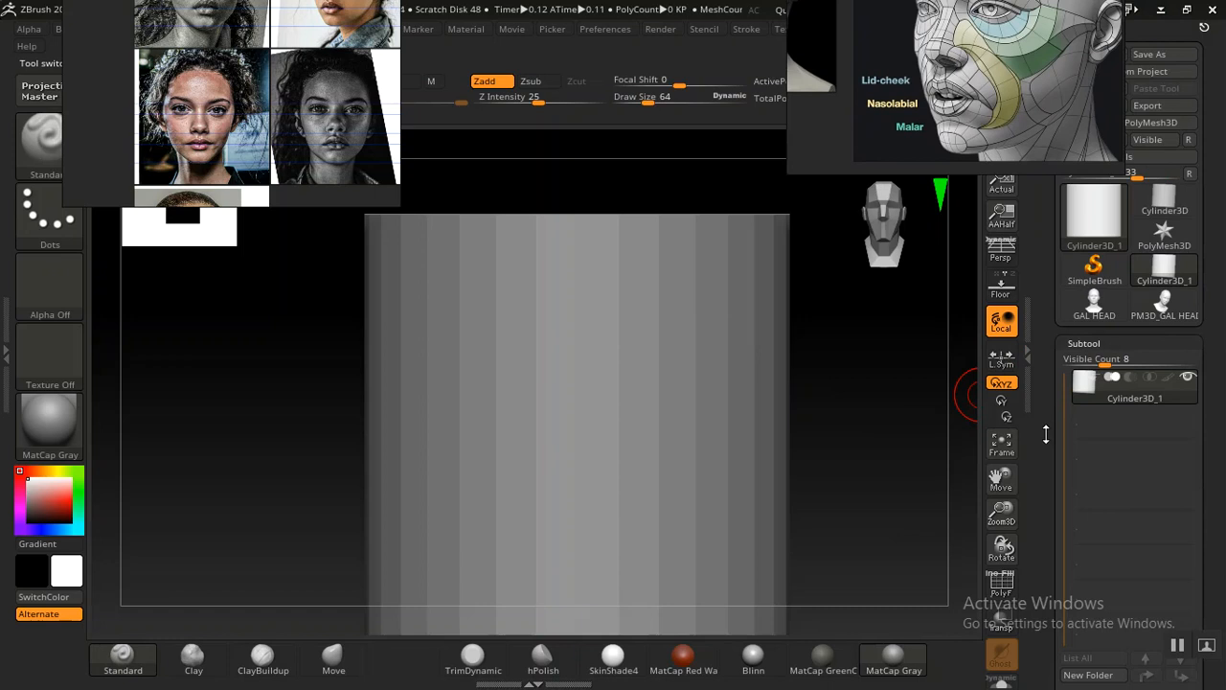
left_click_drag(1043, 425, 1061, 356)
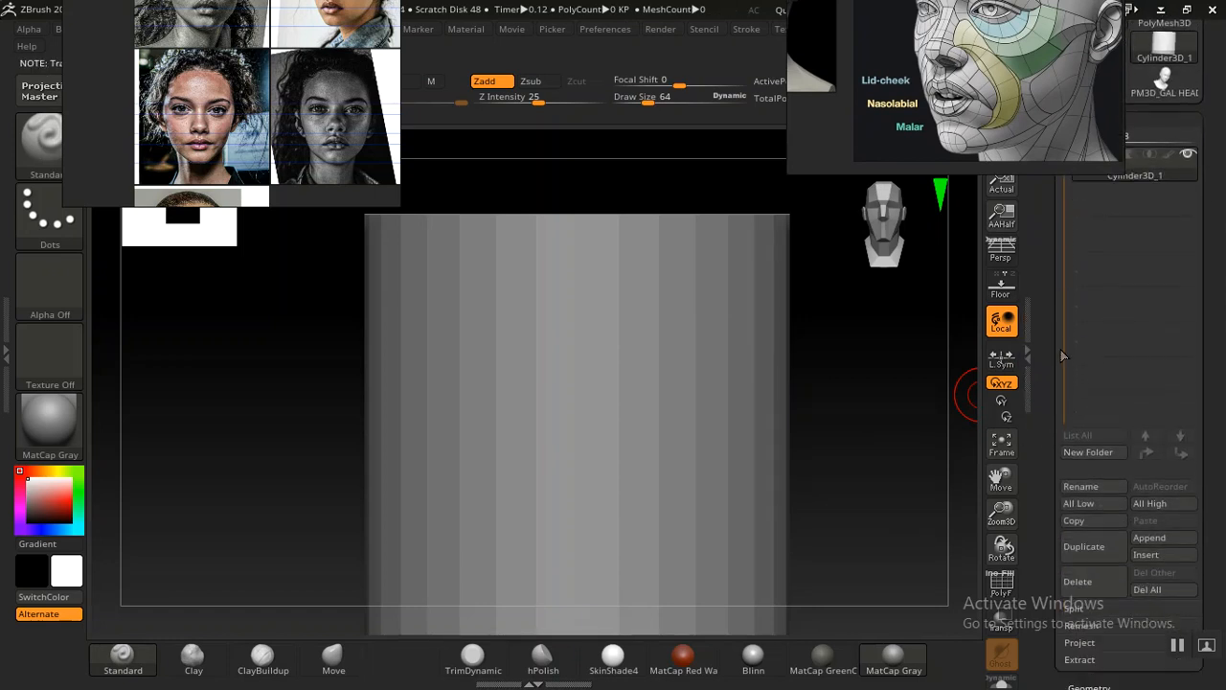
left_click(1078, 581)
left_click(924, 618)
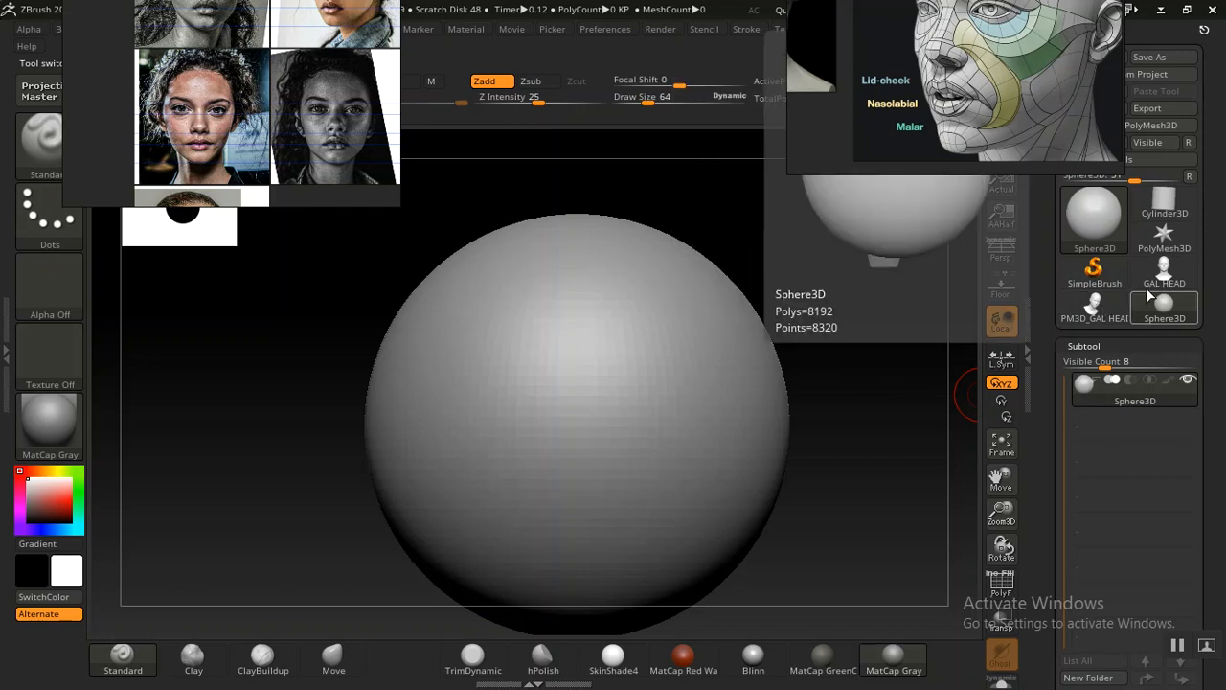
Select the PM3D_GAL HEAD tool and delete its subtool
left_click(1148, 285)
left_click_drag(804, 419, 836, 415)
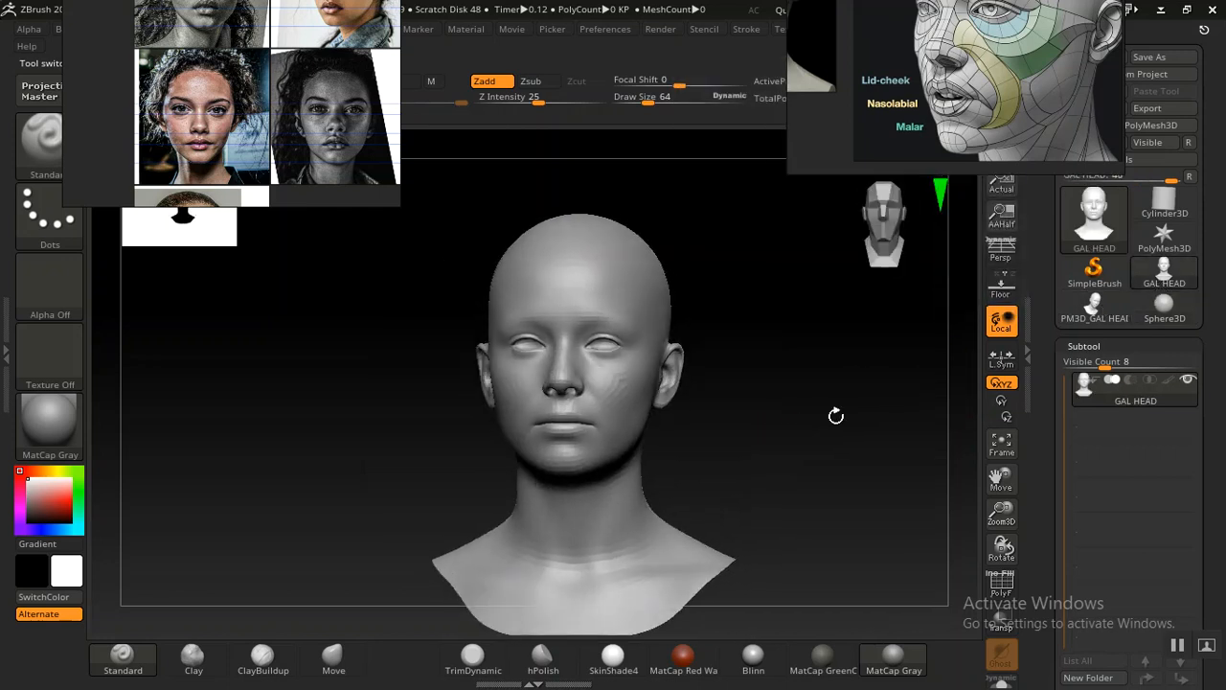
left_click(1095, 309)
left_click_drag(857, 374, 805, 413)
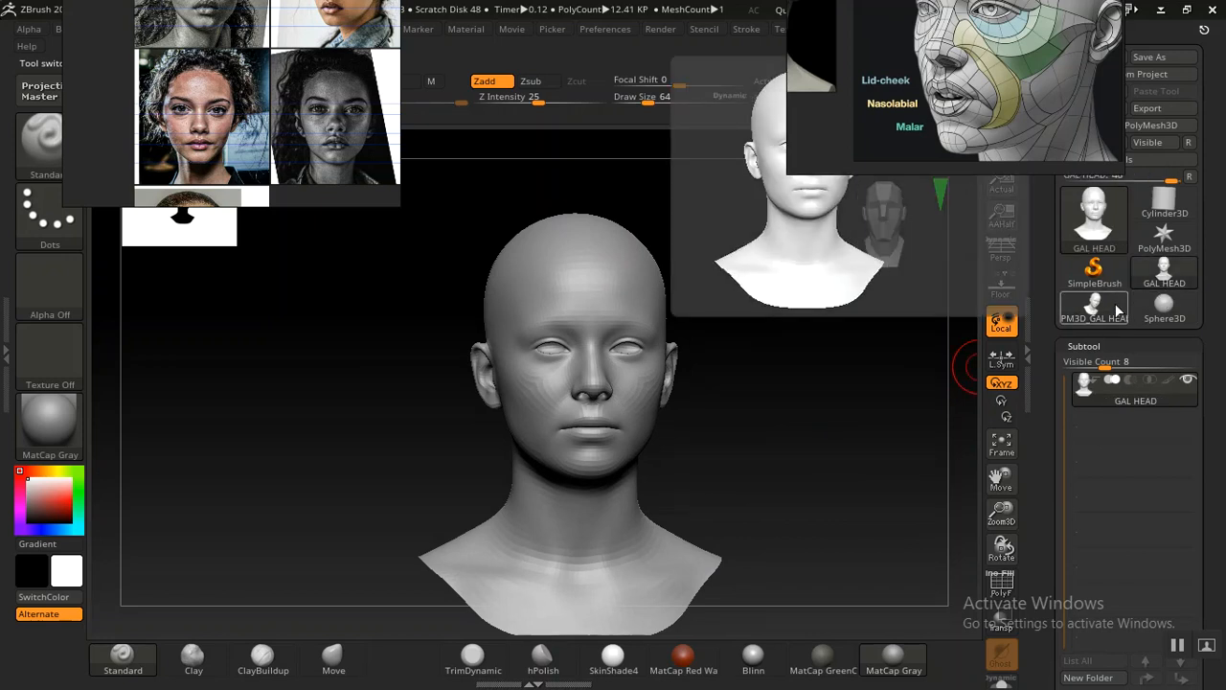
left_click_drag(1045, 465, 1045, 196)
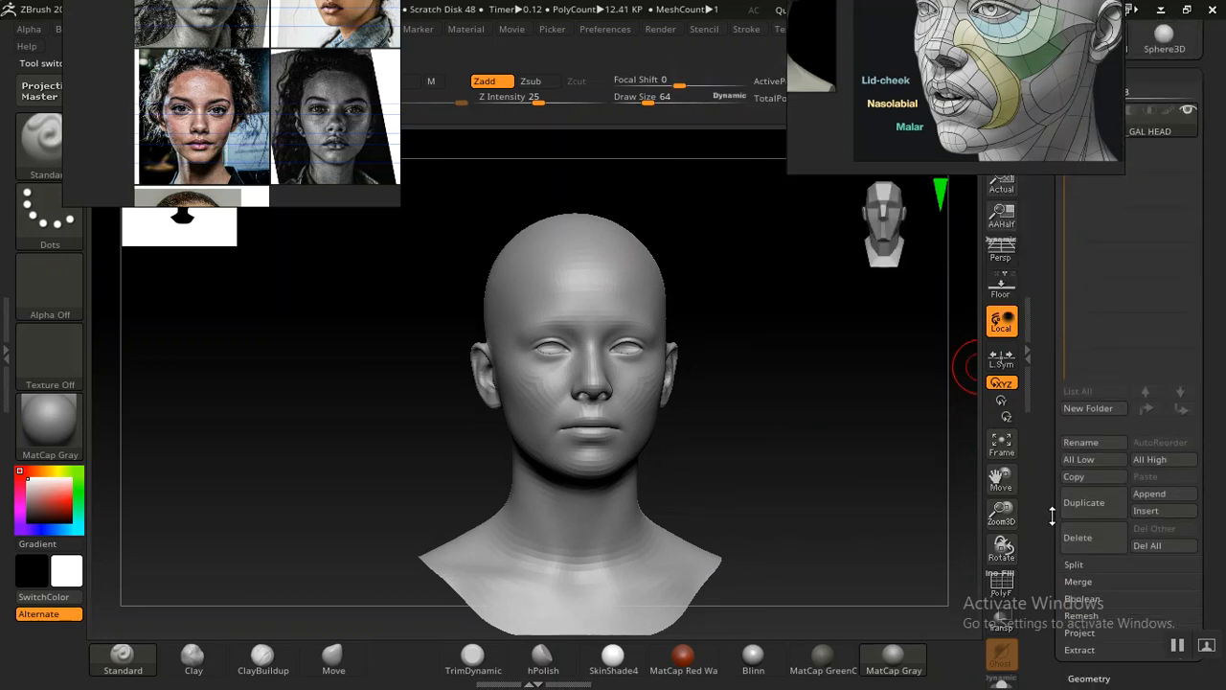
left_click(1081, 538)
left_click(922, 581)
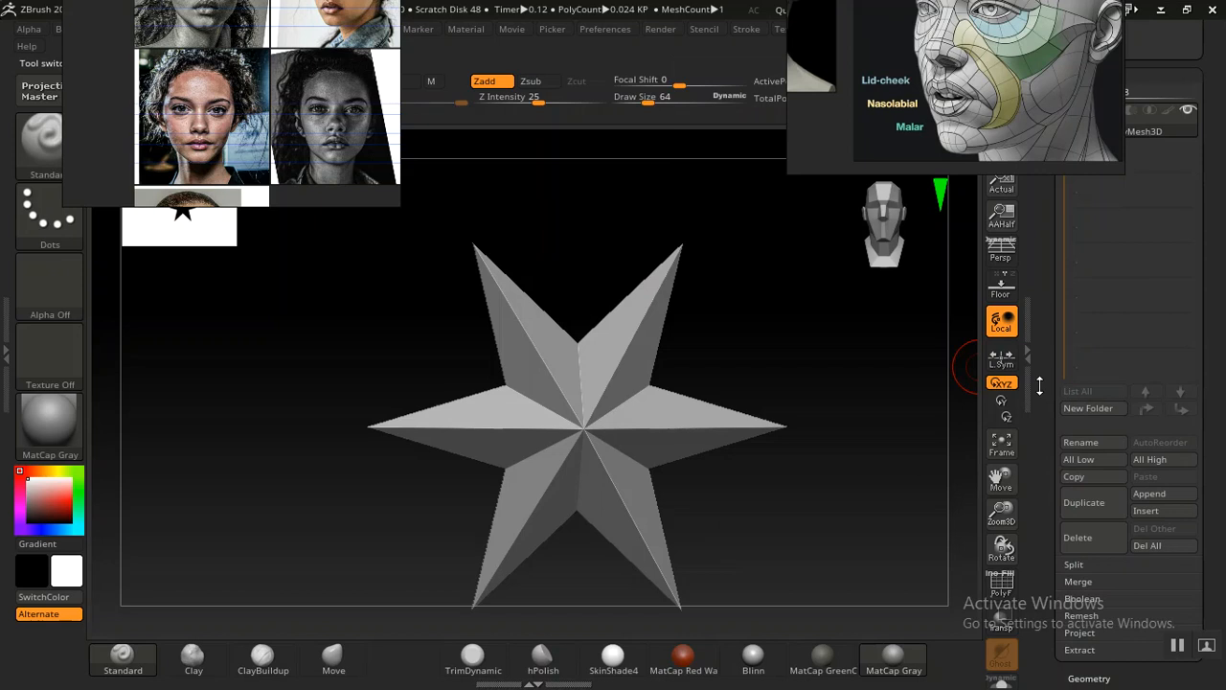
Select the GAL HEAD tool again and undo the last change on it
scroll(1168, 297, "up", 5)
left_click(1166, 283)
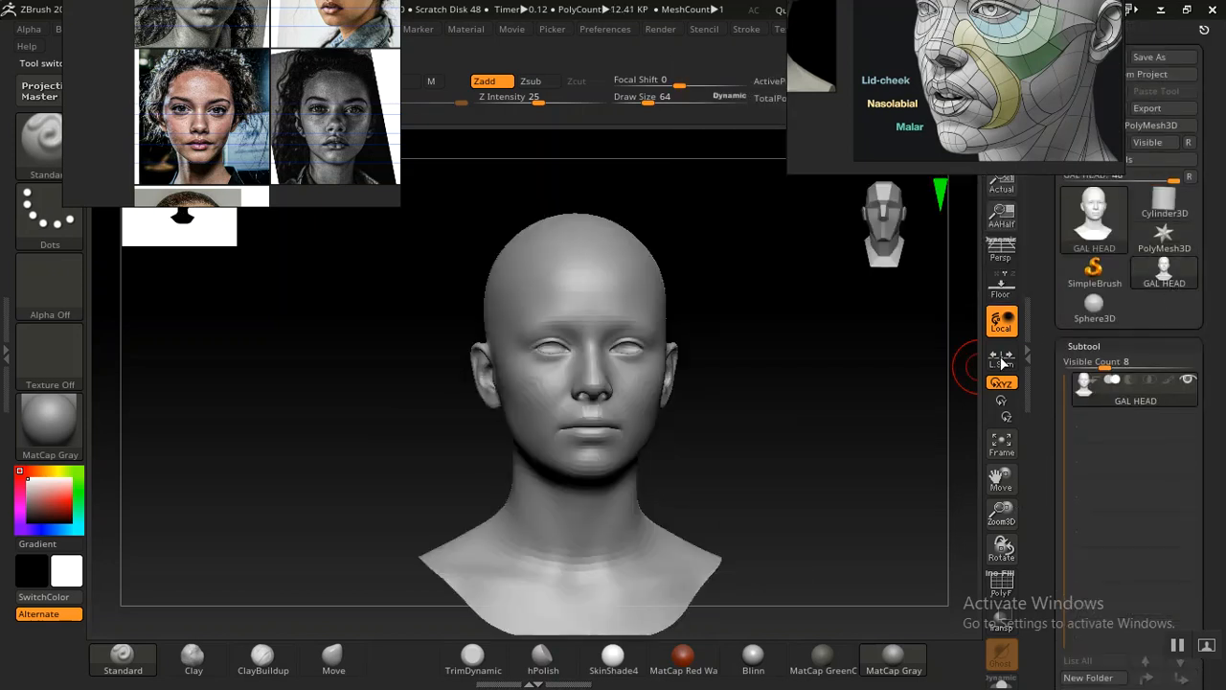
left_click_drag(774, 407, 739, 439)
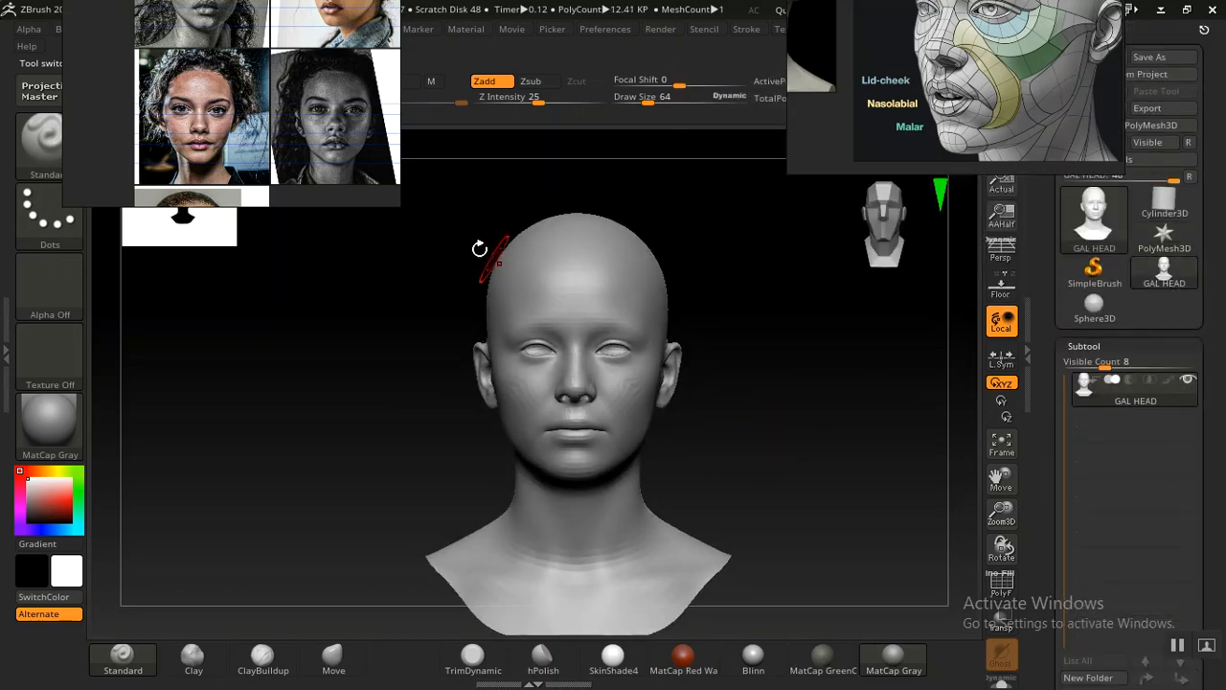
right_click_drag(271, 119, 705, 78)
left_click_drag(728, 397, 703, 405)
key("ctrl+z")
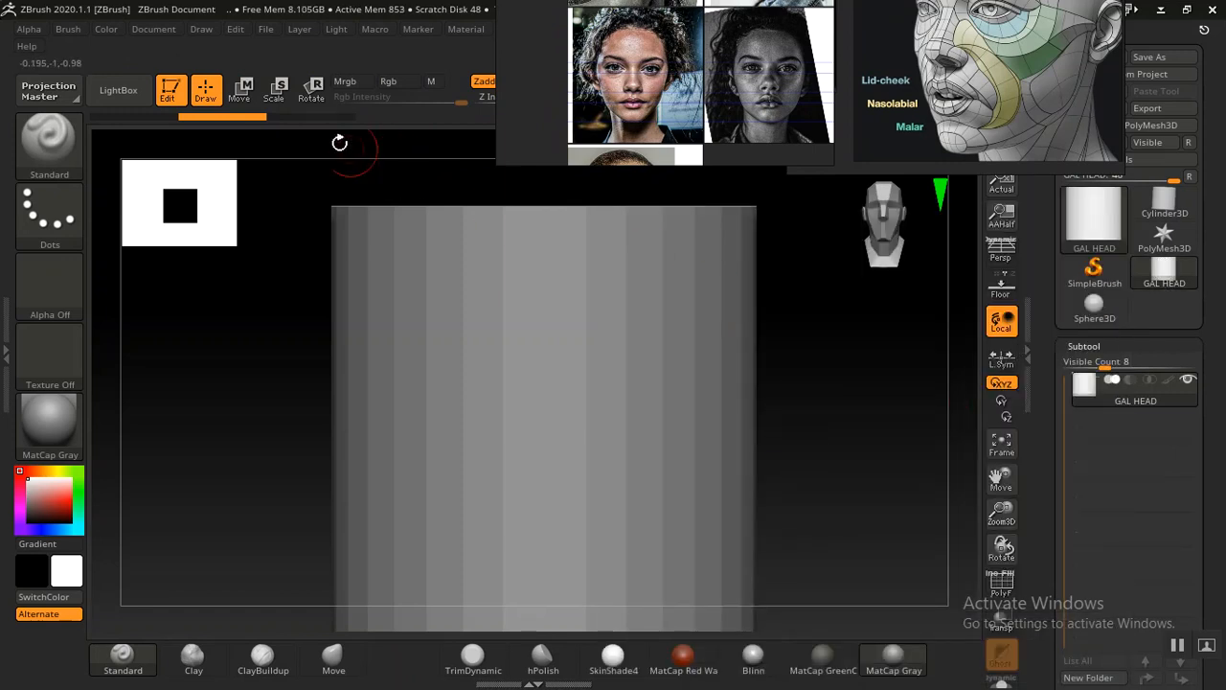
Import GAL HEAD.obj from the ZIMPORT folder into the current tool once more
left_click(139, 115)
mouse_move(827, 438)
left_mouse_down()
mouse_move(785, 454)
mouse_move(815, 448)
left_mouse_up()
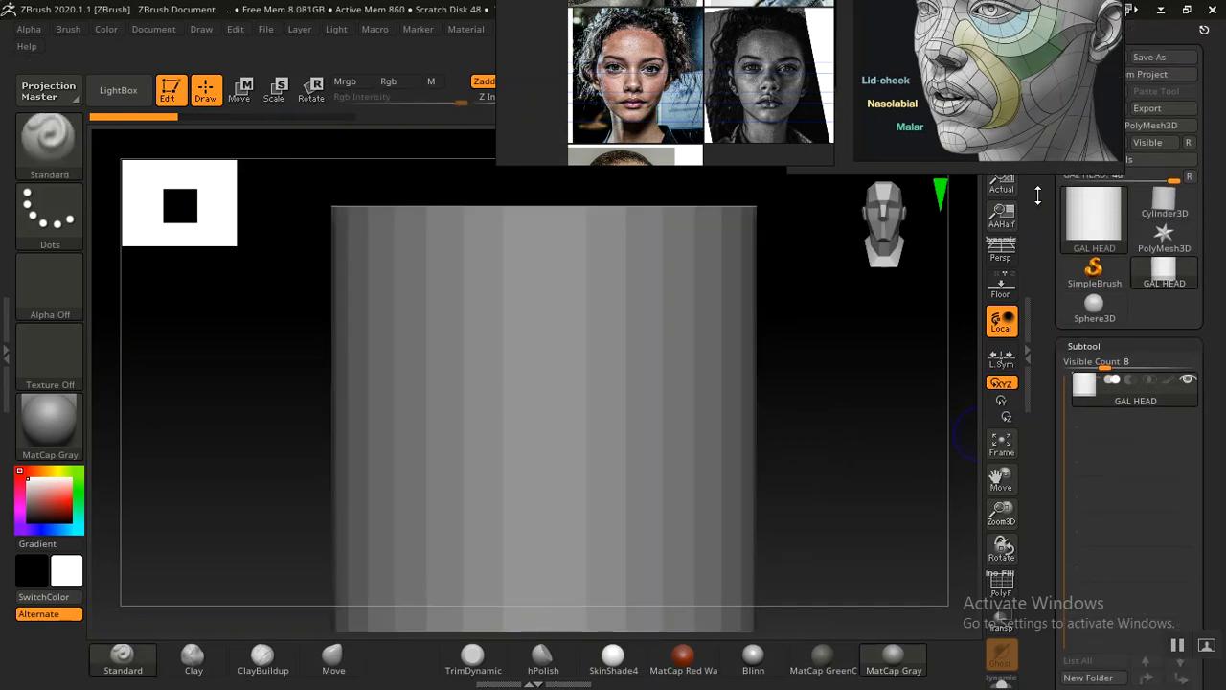
left_click(1080, 110)
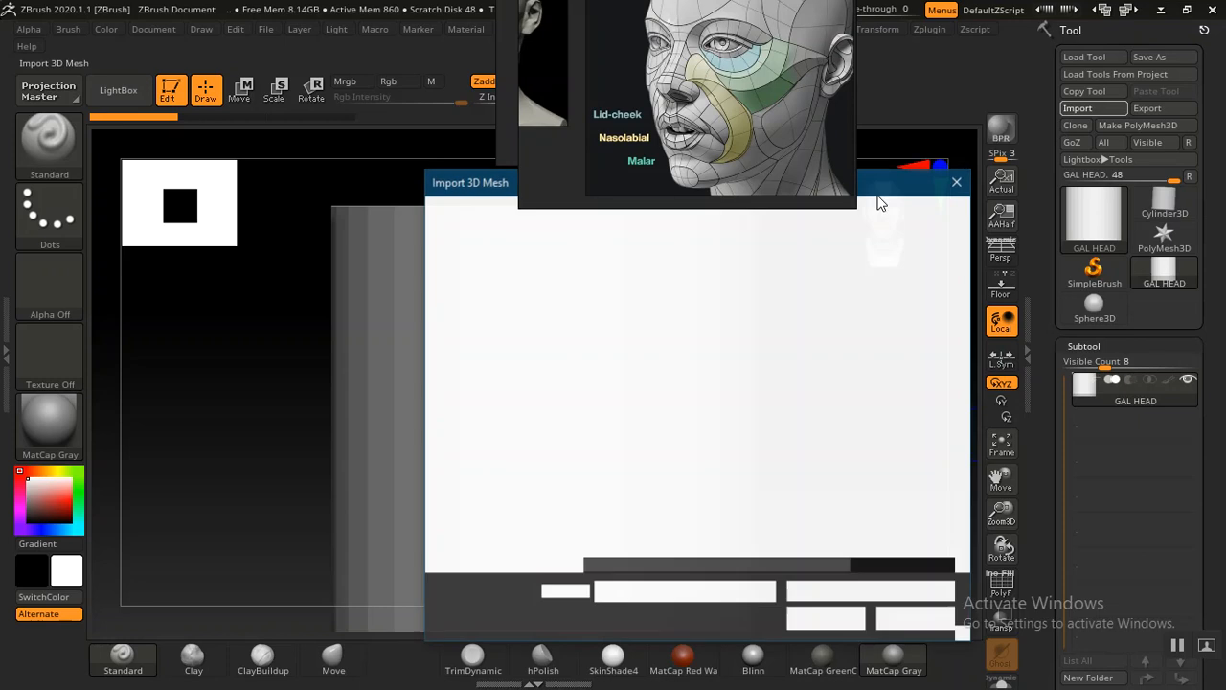
left_click(627, 319)
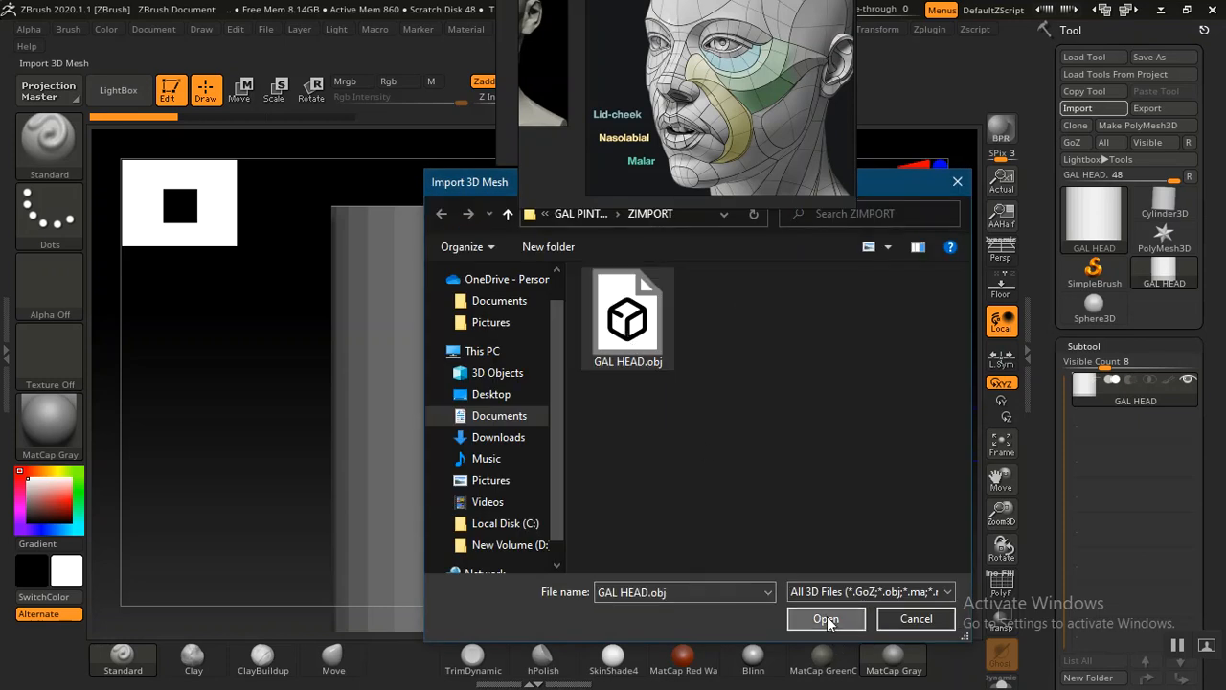
left_click(826, 618)
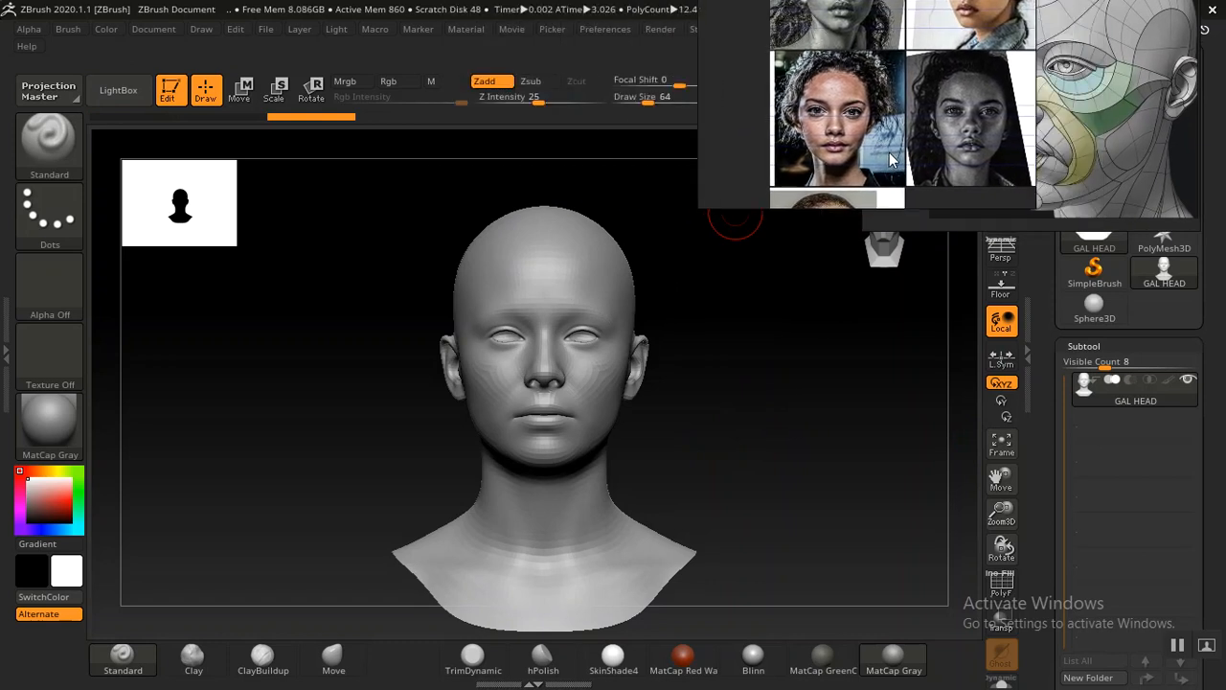
Turn on perspective and set the camera focal length to 85 mm
mouse_move(702, 415)
left_mouse_down()
mouse_move(718, 414)
mouse_move(717, 432)
mouse_move(668, 487)
mouse_move(747, 413)
mouse_move(728, 420)
mouse_move(715, 407)
left_mouse_up()
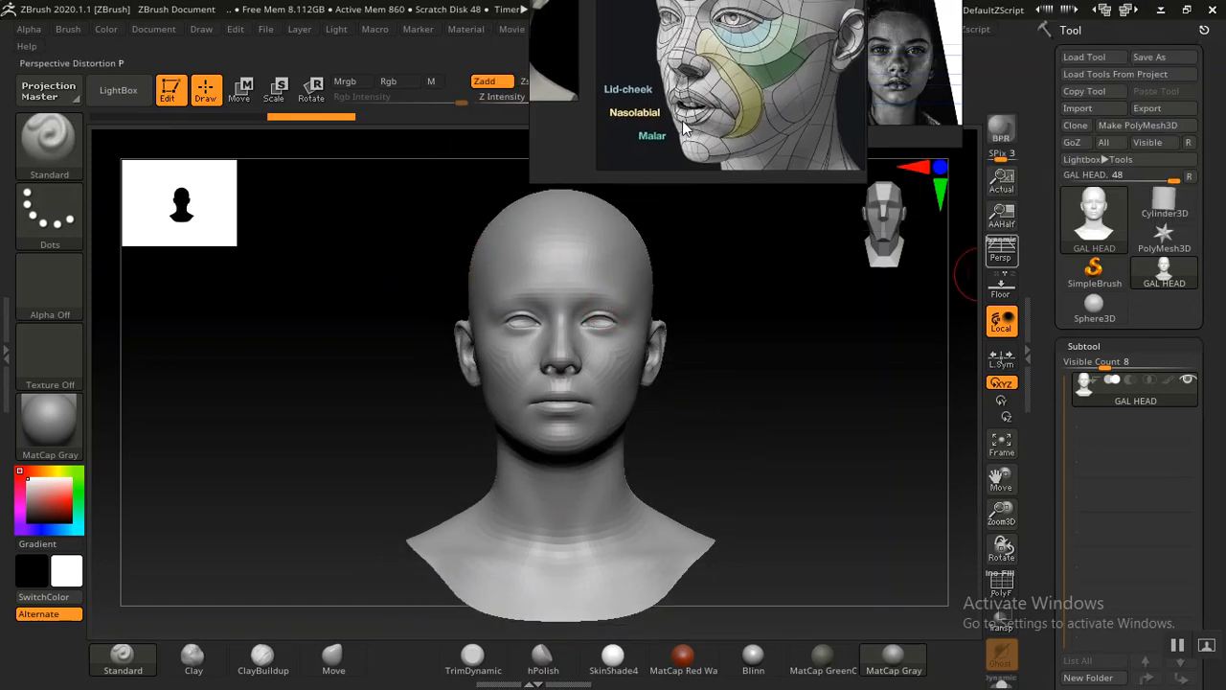
left_click_drag(817, 327, 755, 367)
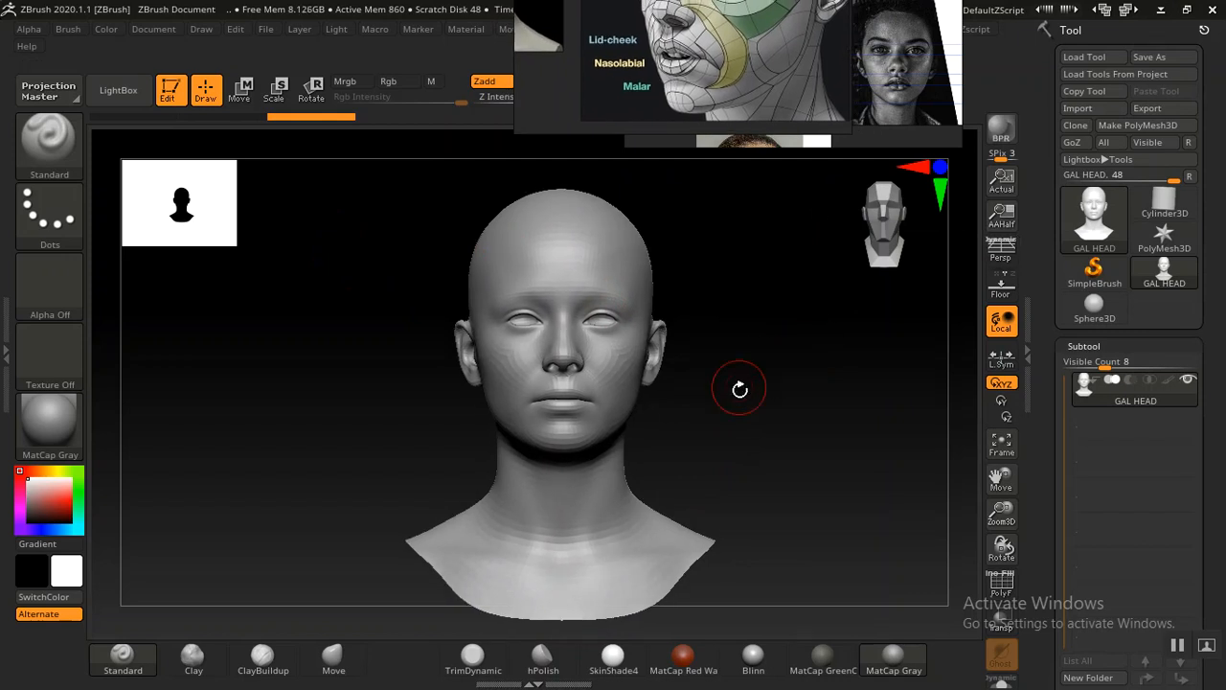
mouse_move(741, 430)
left_mouse_down()
mouse_move(723, 438)
mouse_move(748, 446)
left_mouse_up()
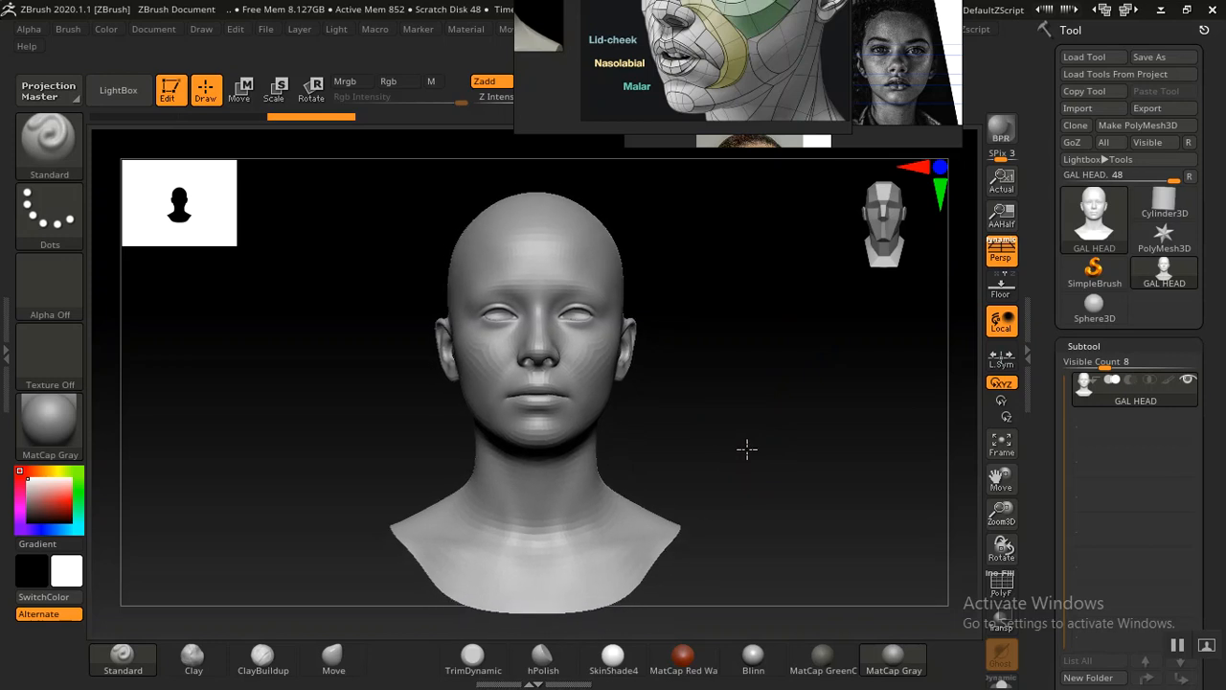
left_click(197, 29)
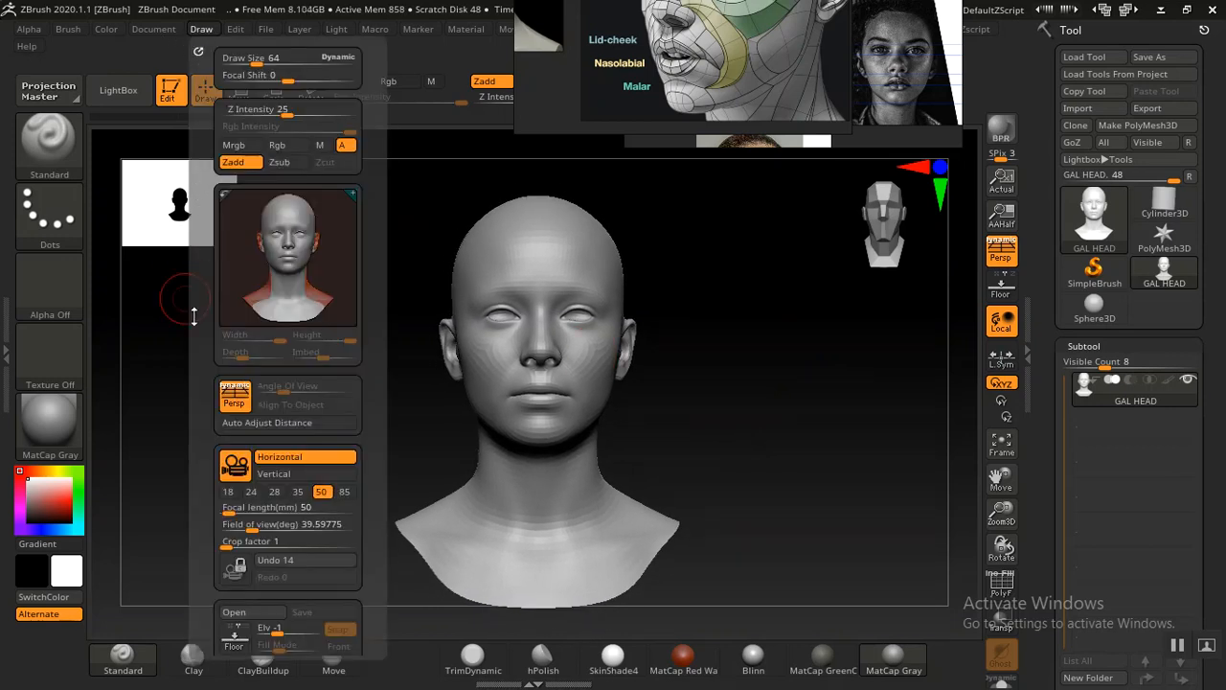
left_click_drag(198, 400, 210, 315)
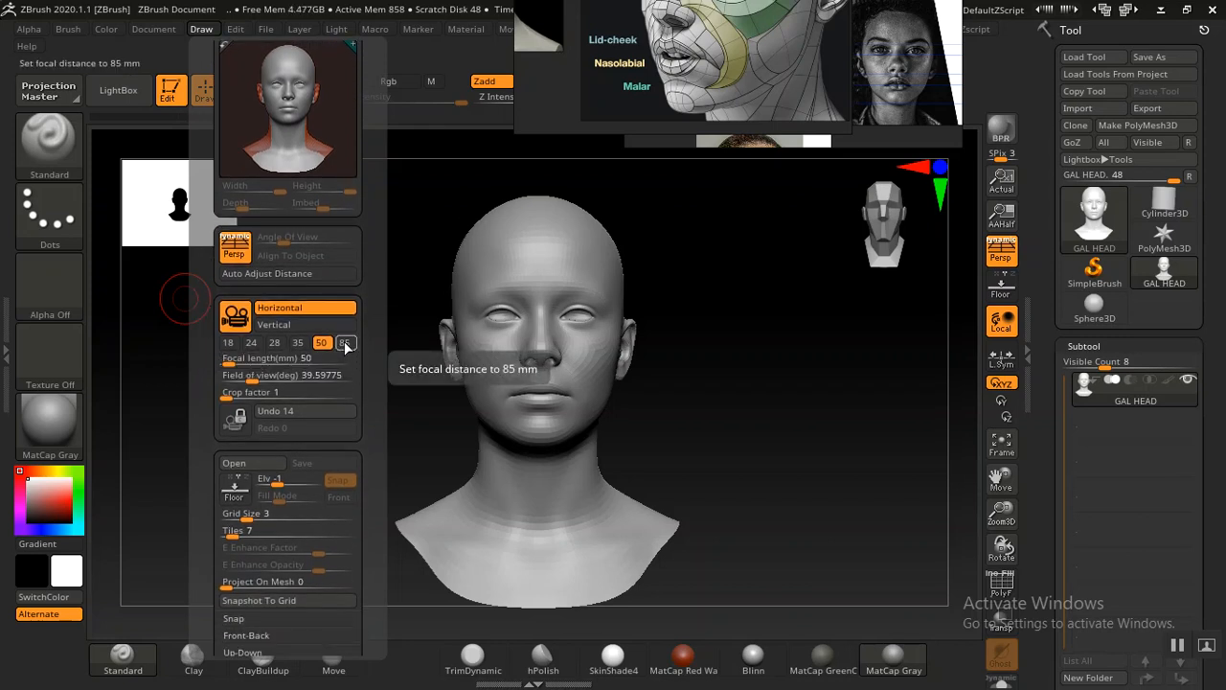
left_click(345, 343)
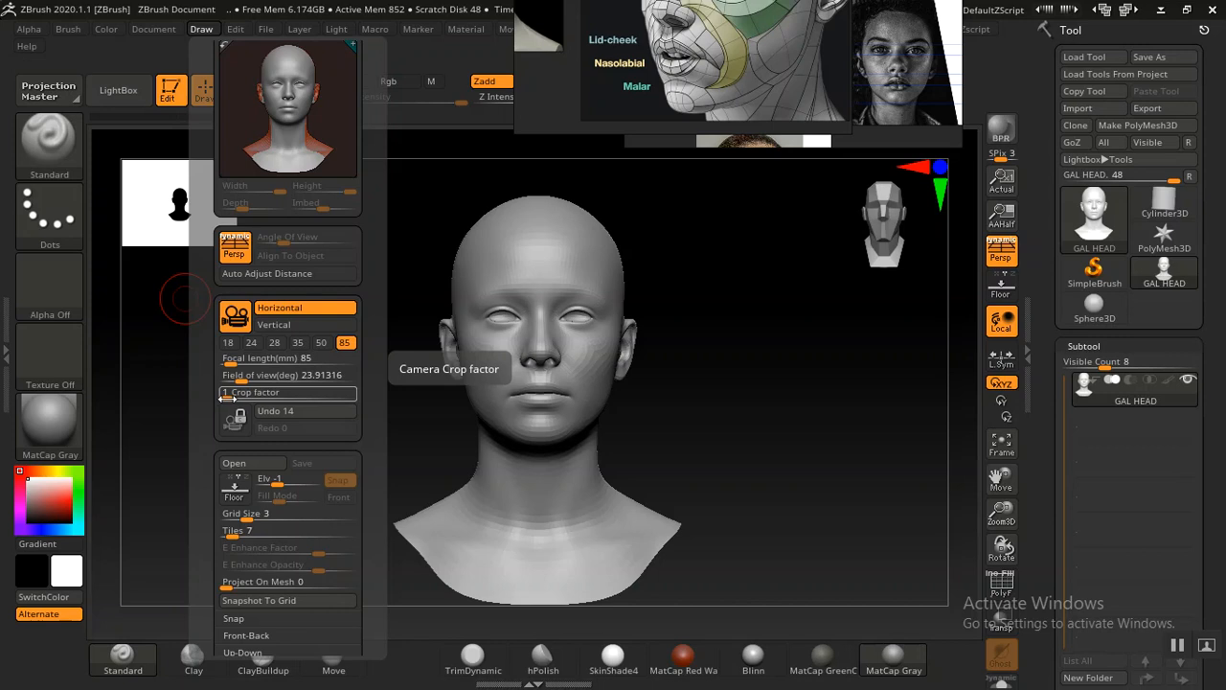
Set the camera crop factor to 5
left_click_drag(223, 397, 357, 408)
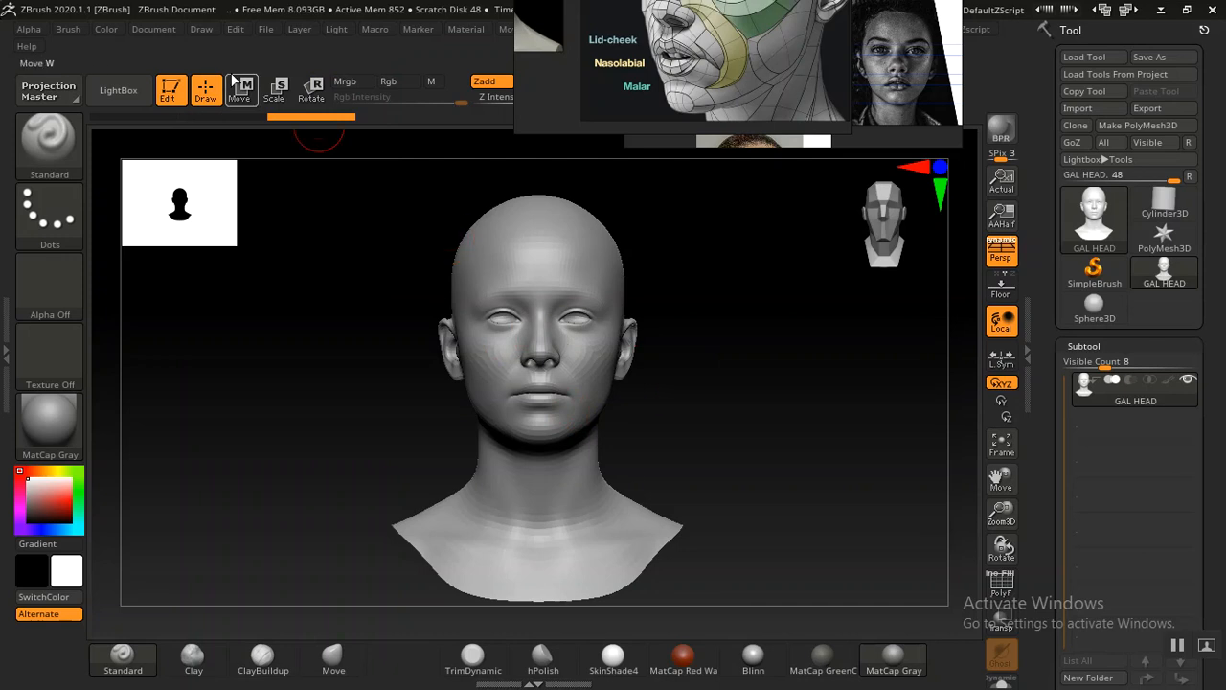
left_click(202, 31)
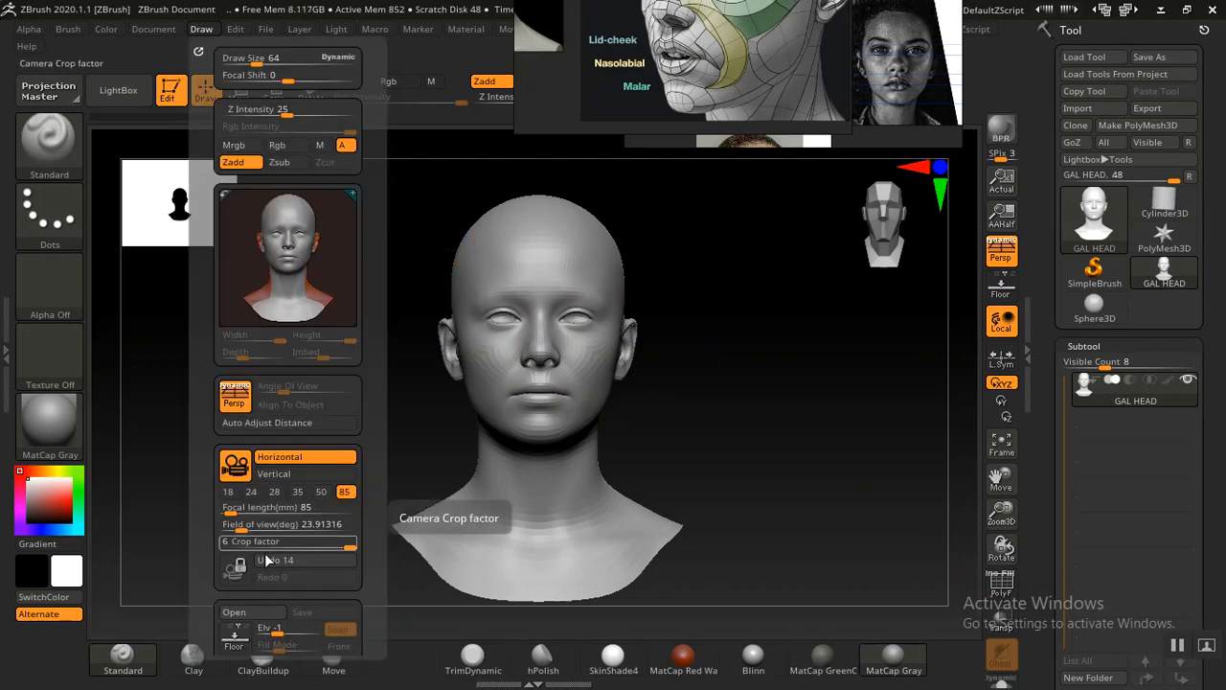
left_click_drag(262, 543, 239, 544)
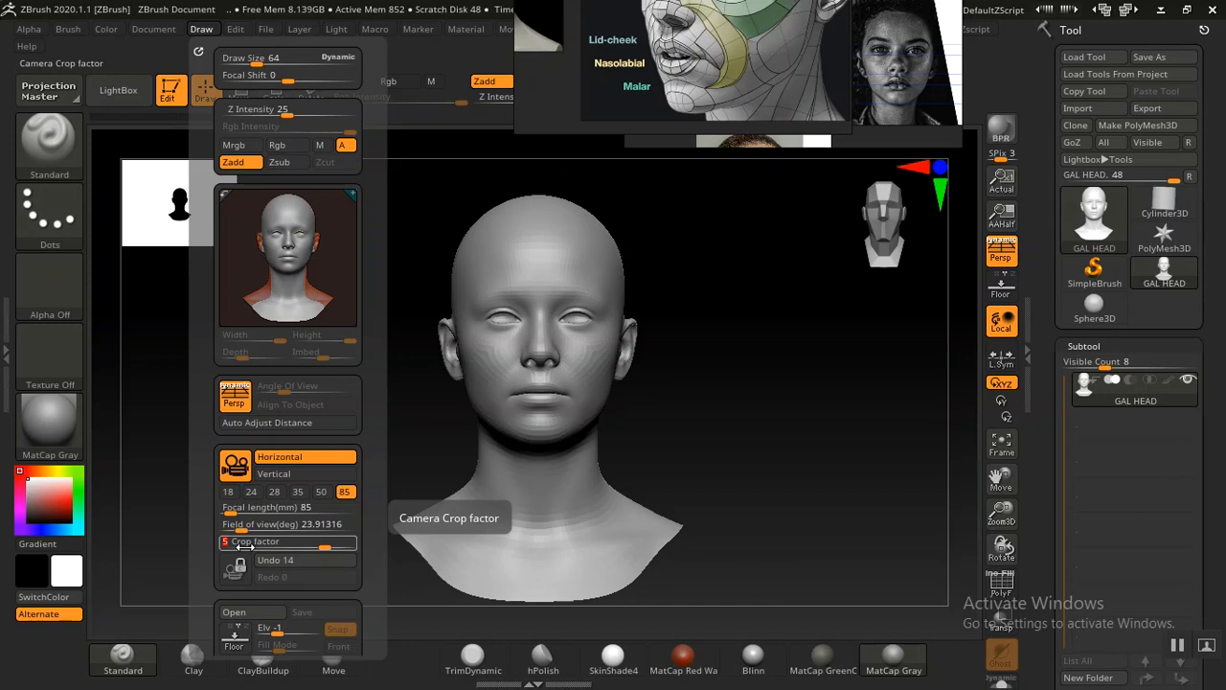
Try to reconstruct the subdivision levels of the head mesh from the Geometry settings
left_click_drag(358, 354, 372, 338, "alt")
left_click_drag(703, 430, 719, 466, "alt")
left_click(1086, 346)
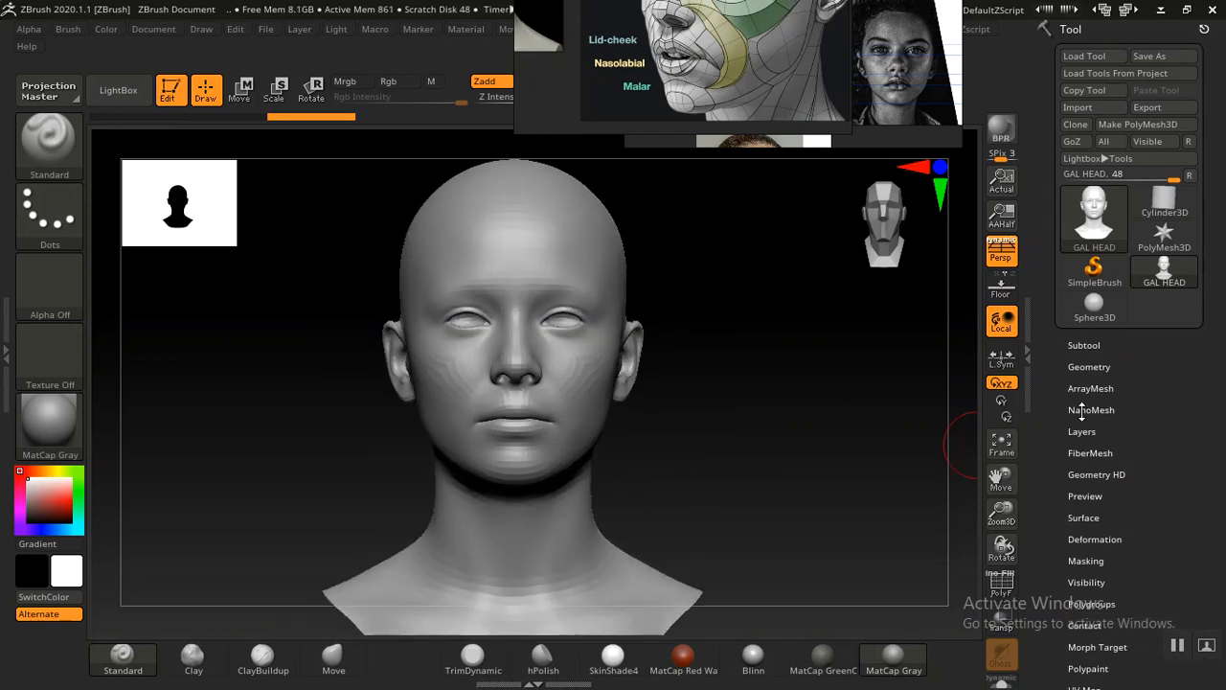
left_click(1089, 367)
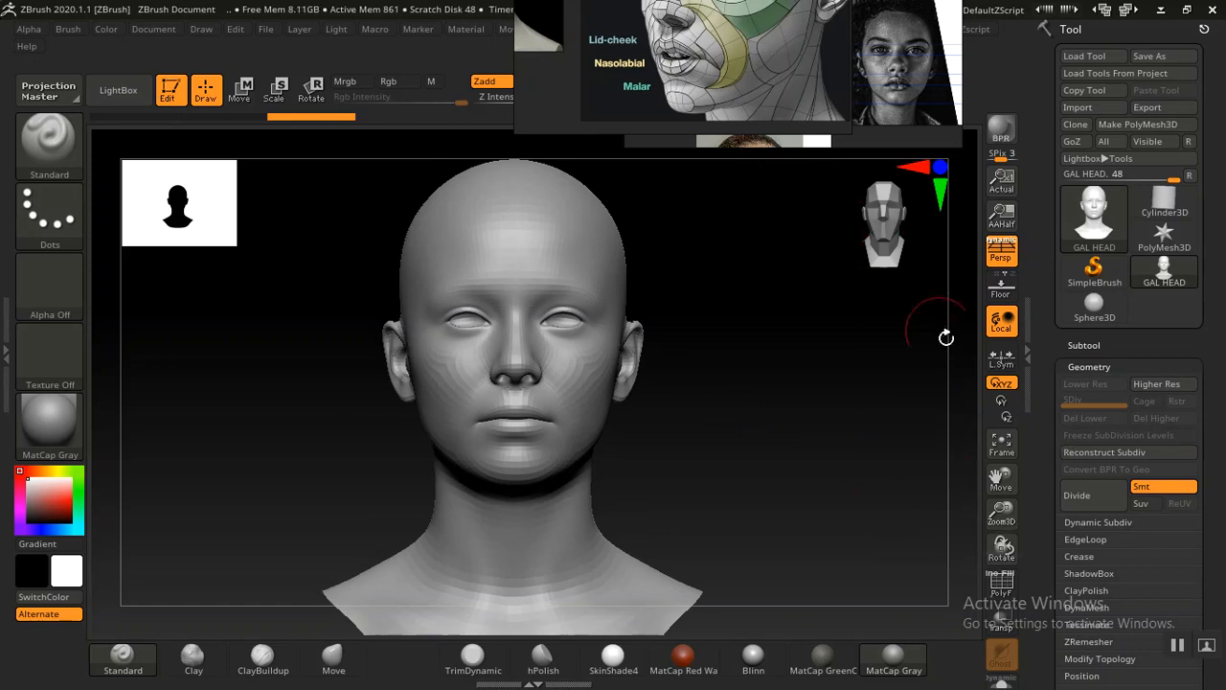
left_click(1096, 451)
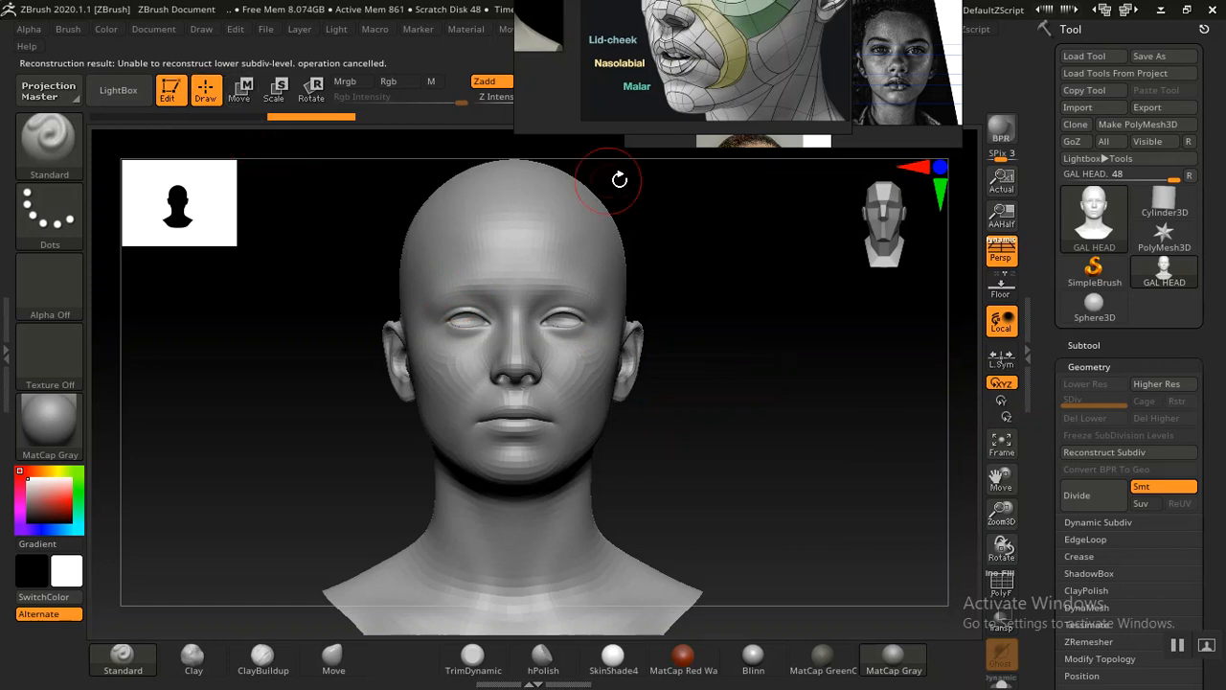
Turn on X symmetry for sculpting the head
mouse_move(737, 340)
left_mouse_down("shift")
mouse_move(657, 337)
mouse_move(742, 362)
mouse_move(753, 432)
mouse_move(737, 430)
mouse_move(766, 440)
mouse_move(740, 425)
mouse_move(737, 457)
mouse_move(769, 466)
mouse_move(760, 452)
mouse_move(782, 453)
mouse_move(764, 440)
mouse_move(780, 482)
mouse_move(734, 470)
mouse_move(779, 474)
mouse_move(769, 471)
left_mouse_up("shift")
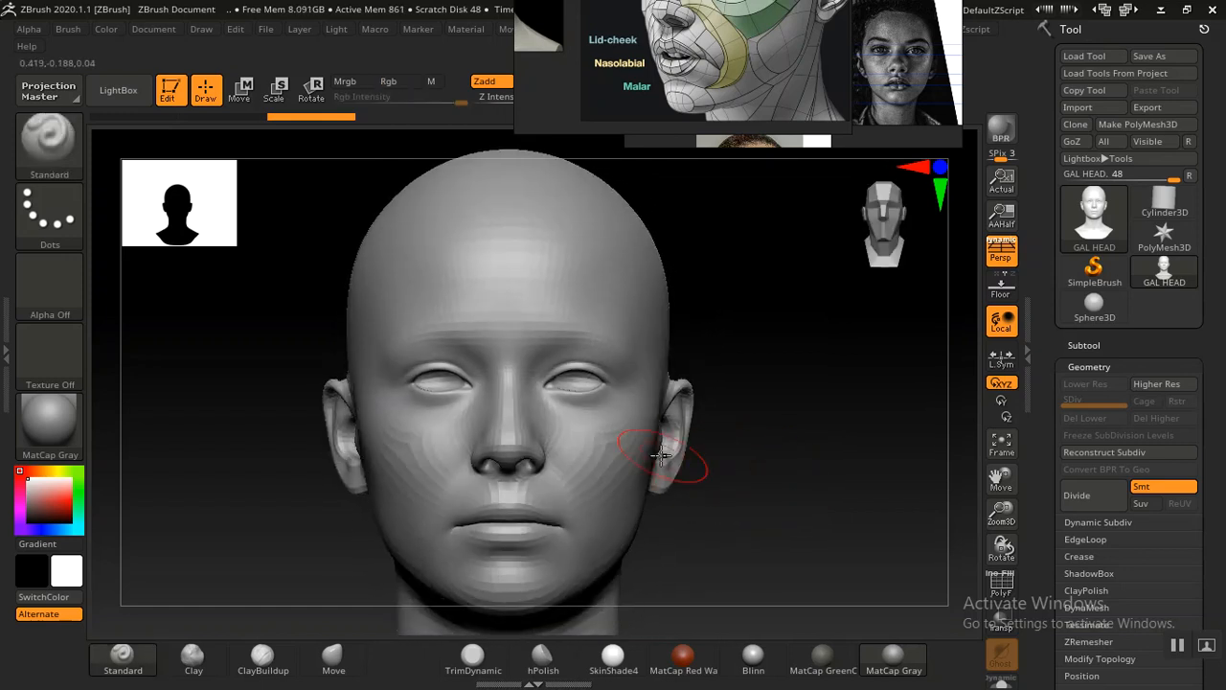
key("x")
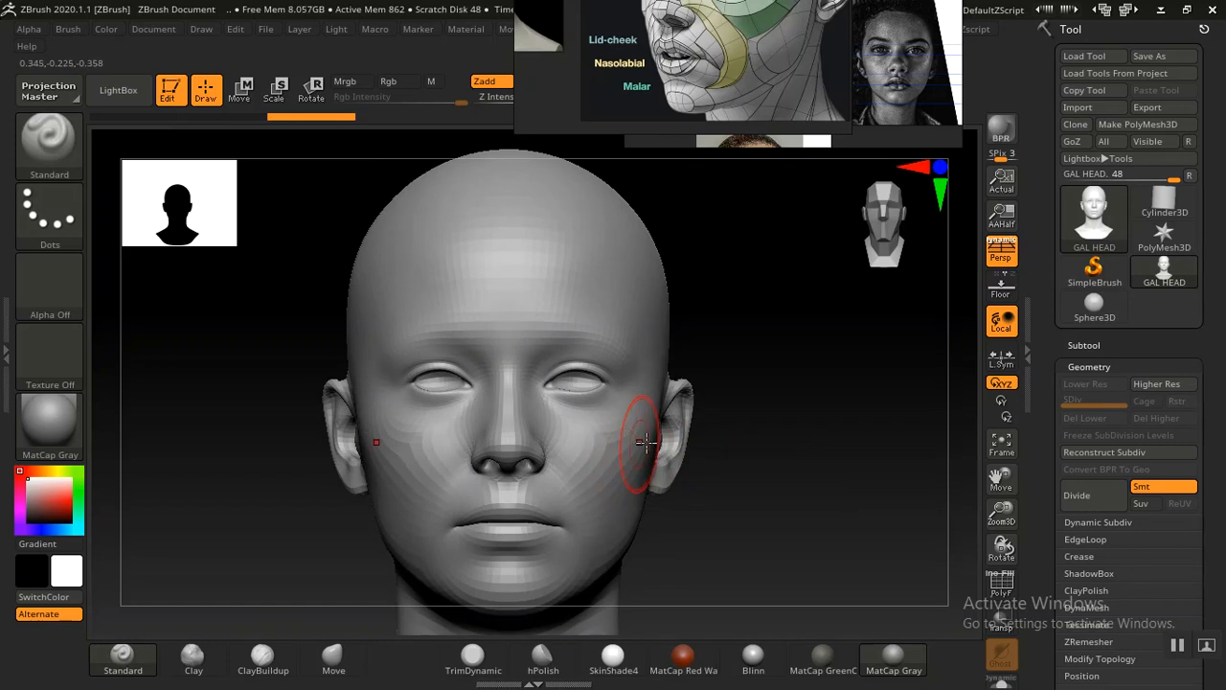
mouse_move(809, 469)
left_mouse_down("alt")
mouse_move(786, 451)
mouse_move(786, 405)
left_mouse_up("alt")
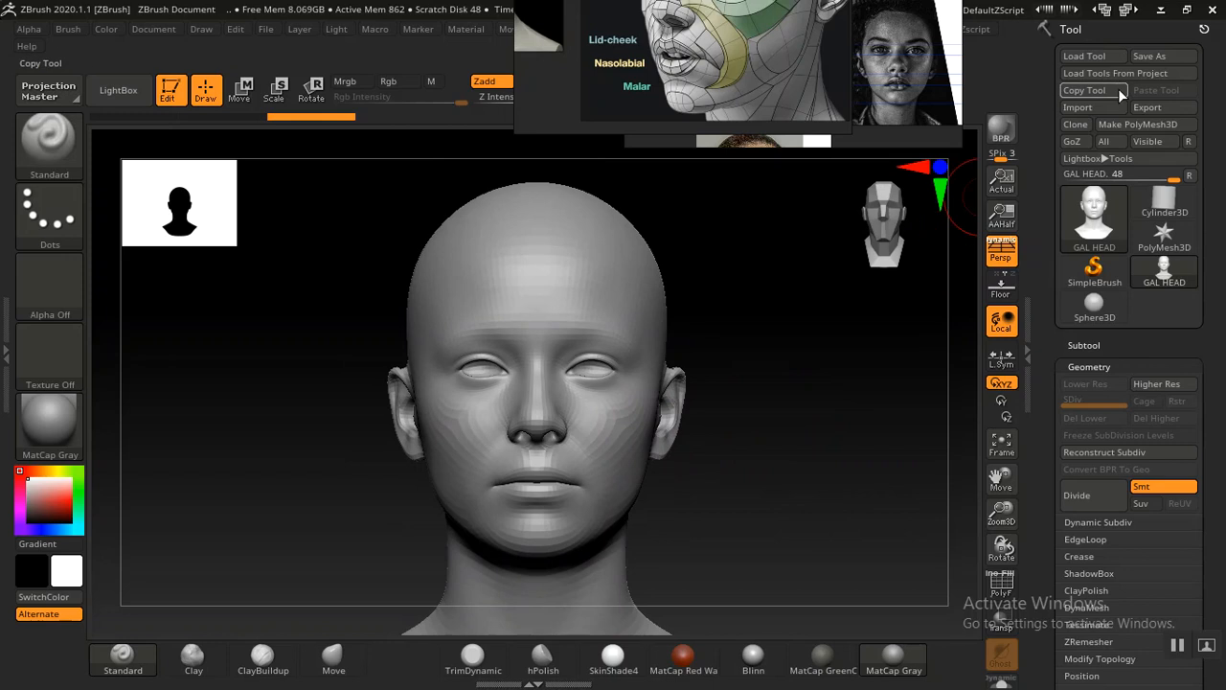
Save the project as GAL PINTEREST in the GAL PINTEREST folder
key("ctrl")
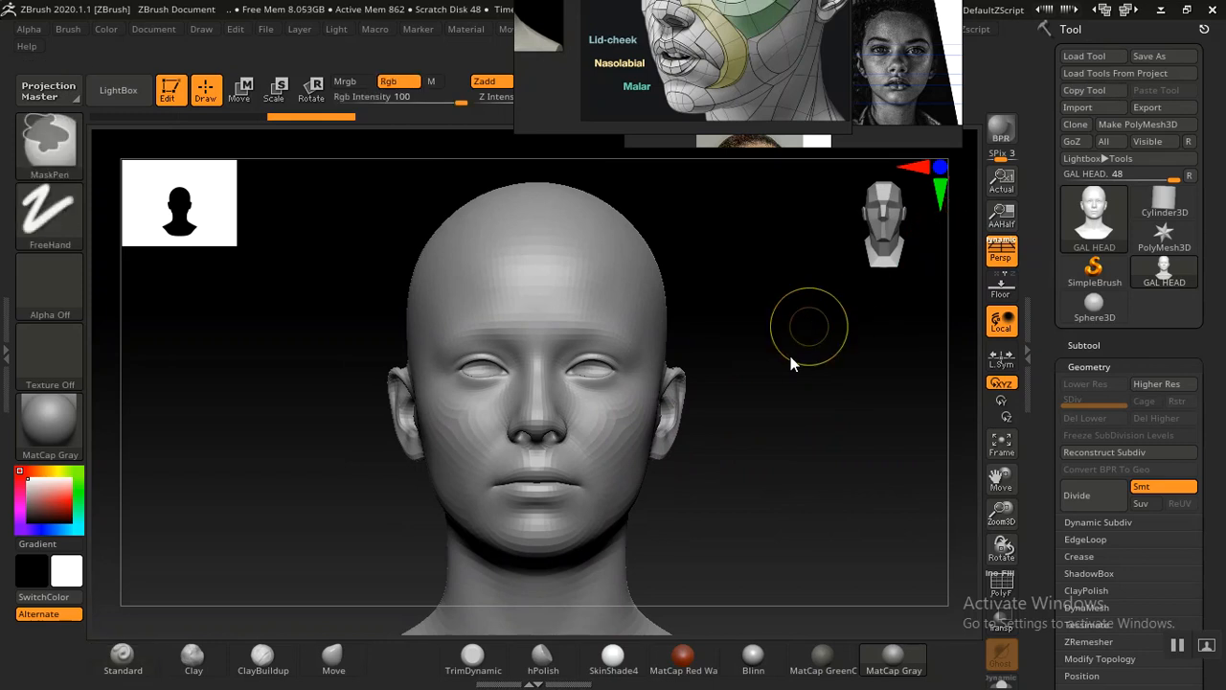
key("ctrl+s")
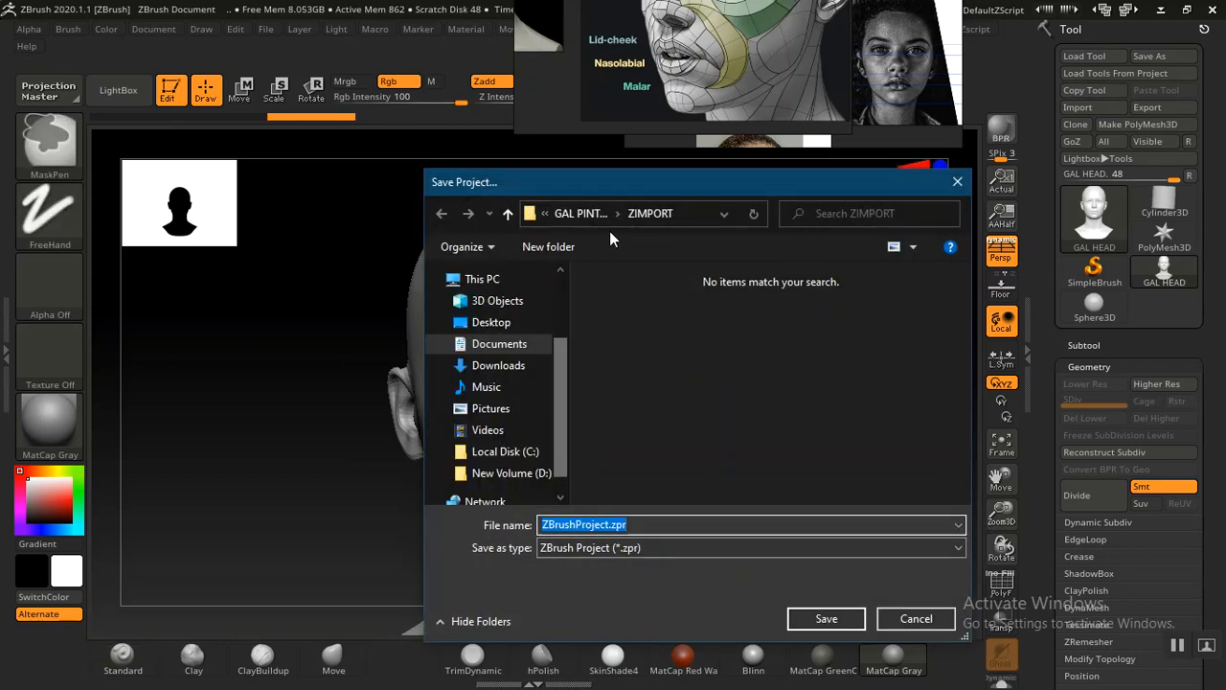
left_click(580, 213)
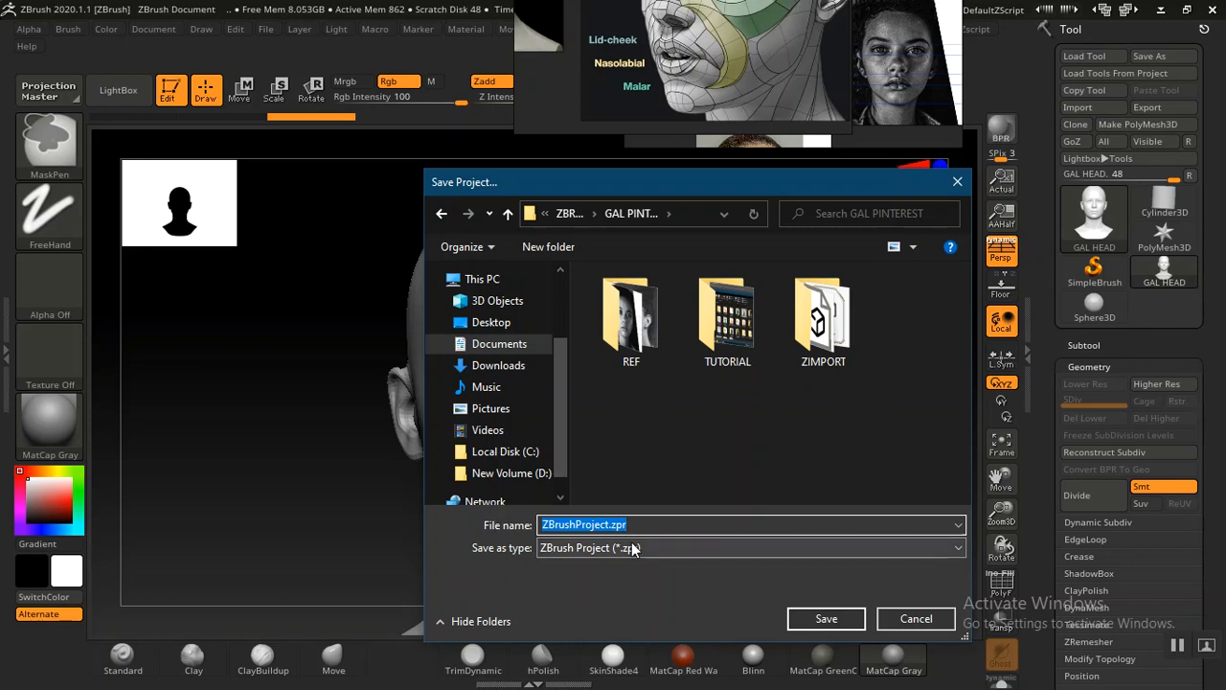
type("GAL PINTEREST")
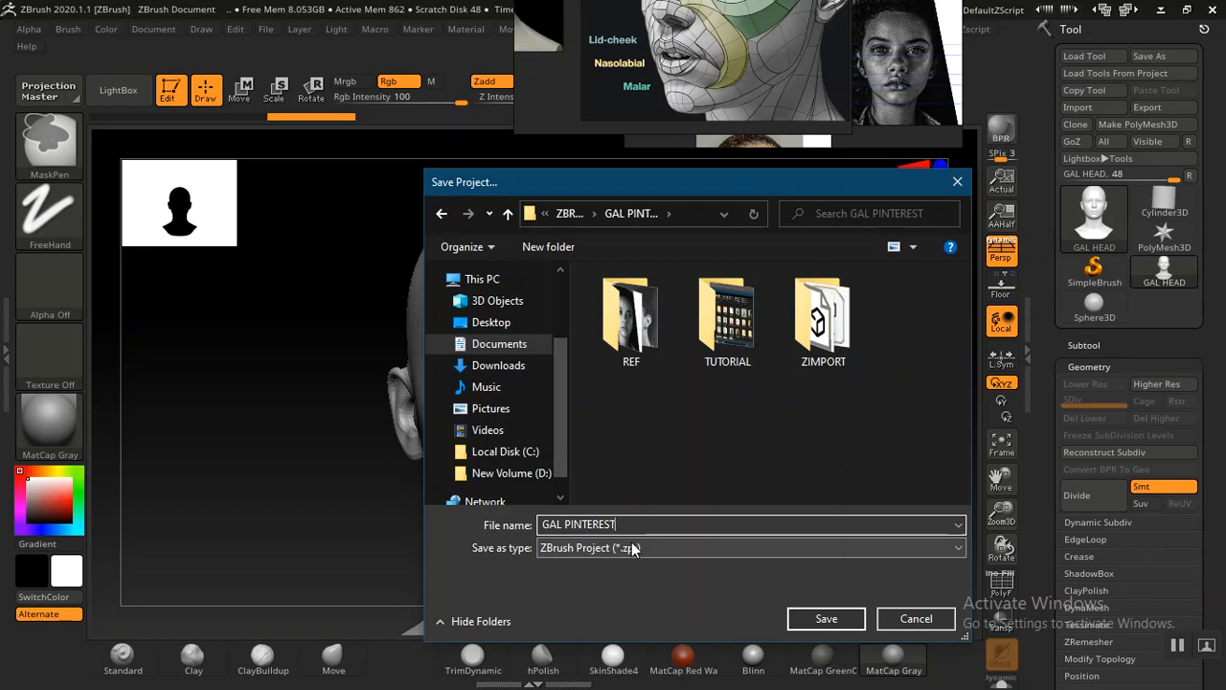
key("Return")
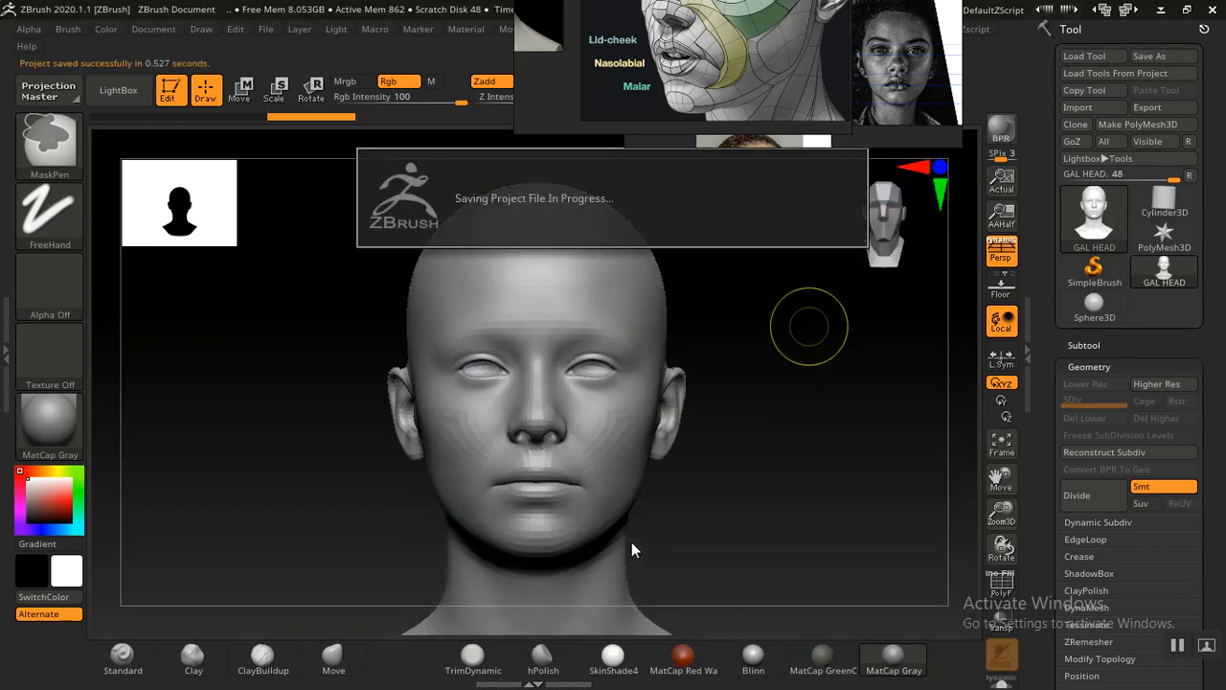
Rearrange the portrait reference images at the top of the screen around the canvas
left_click_drag(756, 531, 737, 457, "alt")
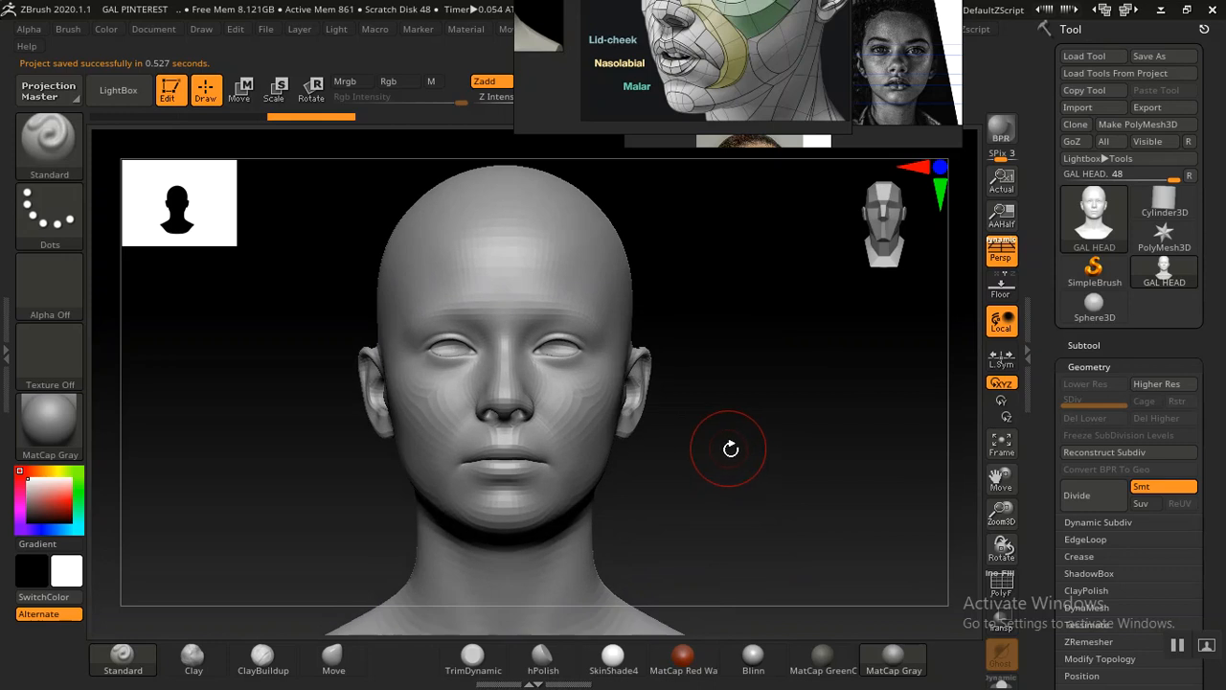
left_click_drag(745, 465, 791, 401)
left_click_drag(745, 89, 494, 109)
right_click_drag(856, 67, 880, 300)
middle_click_drag(843, 265, 816, 192)
right_click_drag(825, 273, 884, 103)
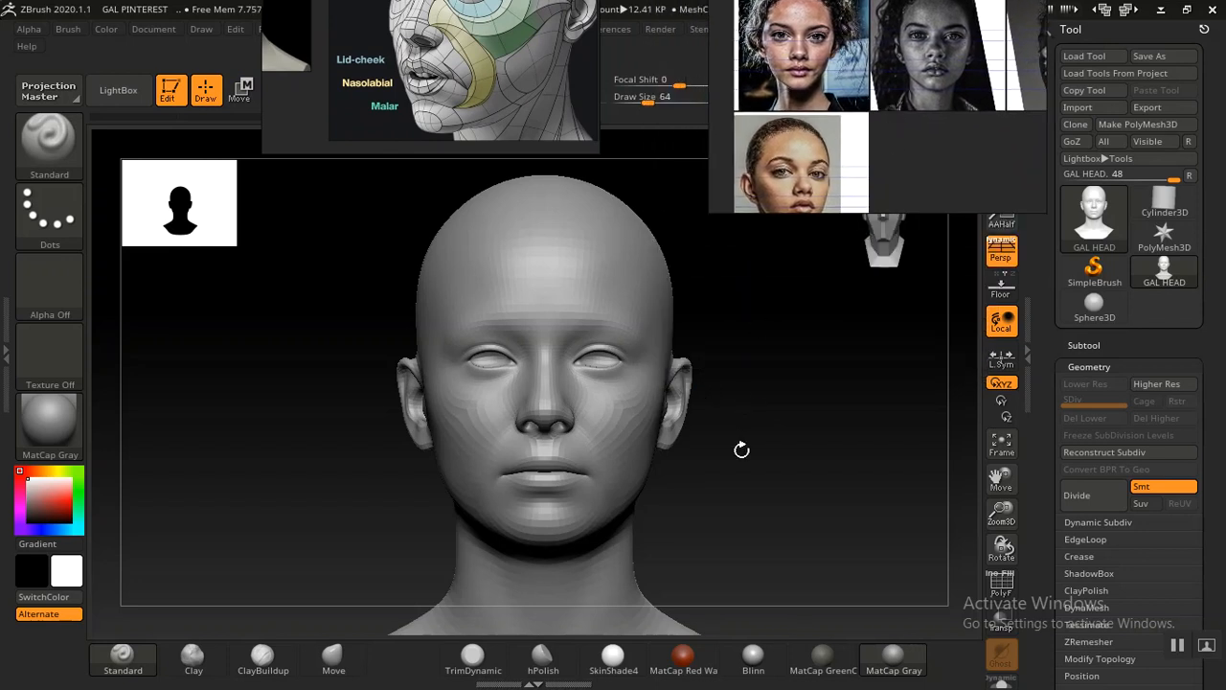